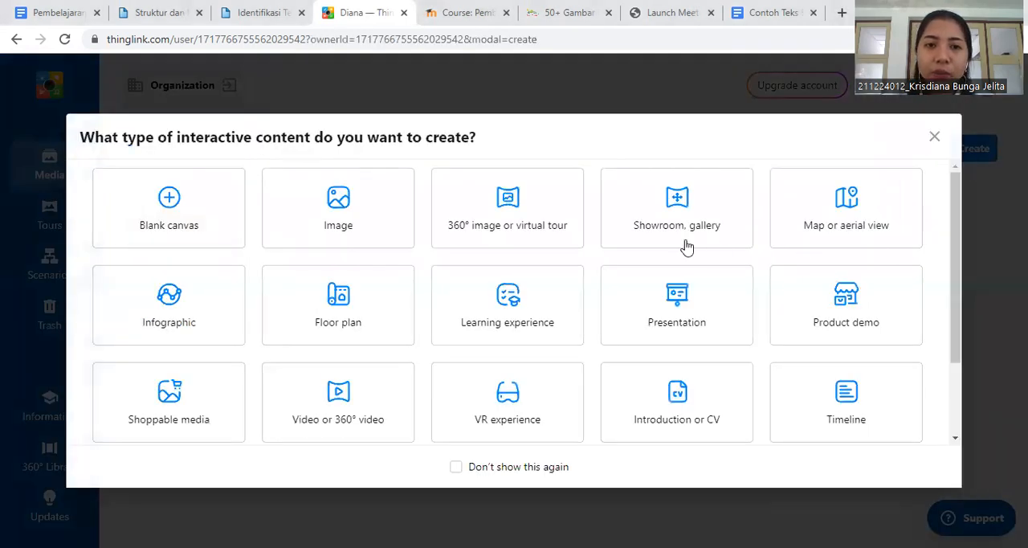
- Create new interactive image content from the thinglink picture in the Downloads folder and continue to the editor
click(362, 215)
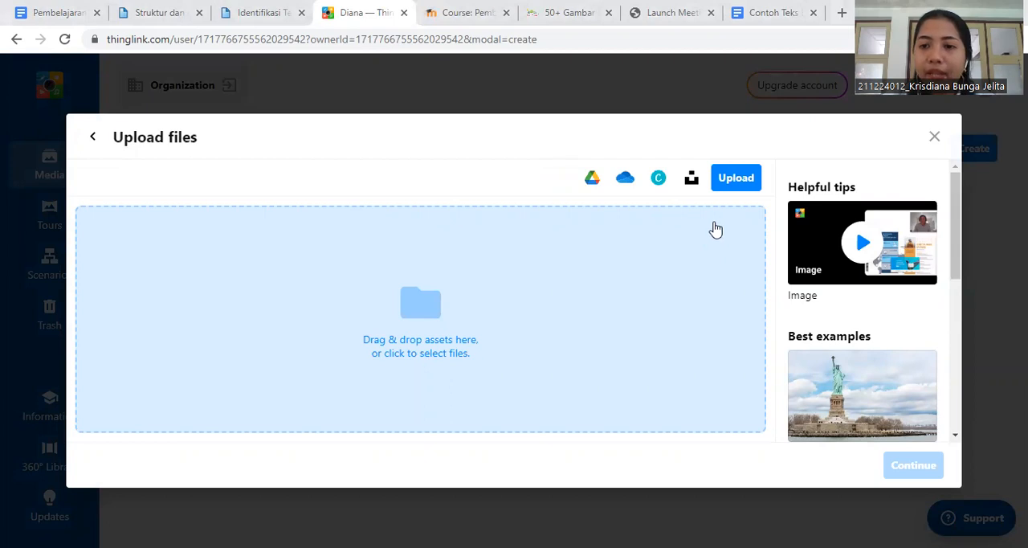
click(738, 185)
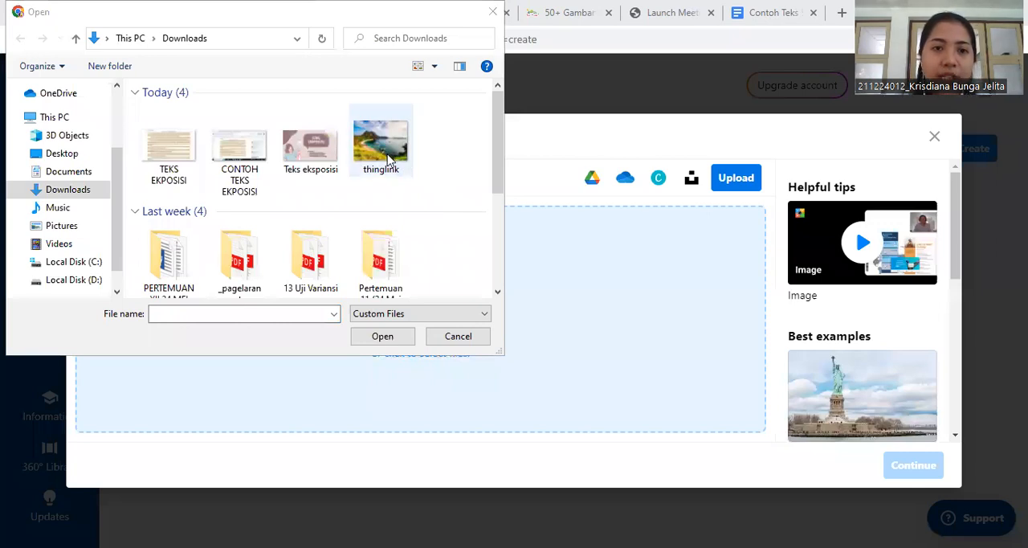
click(390, 158)
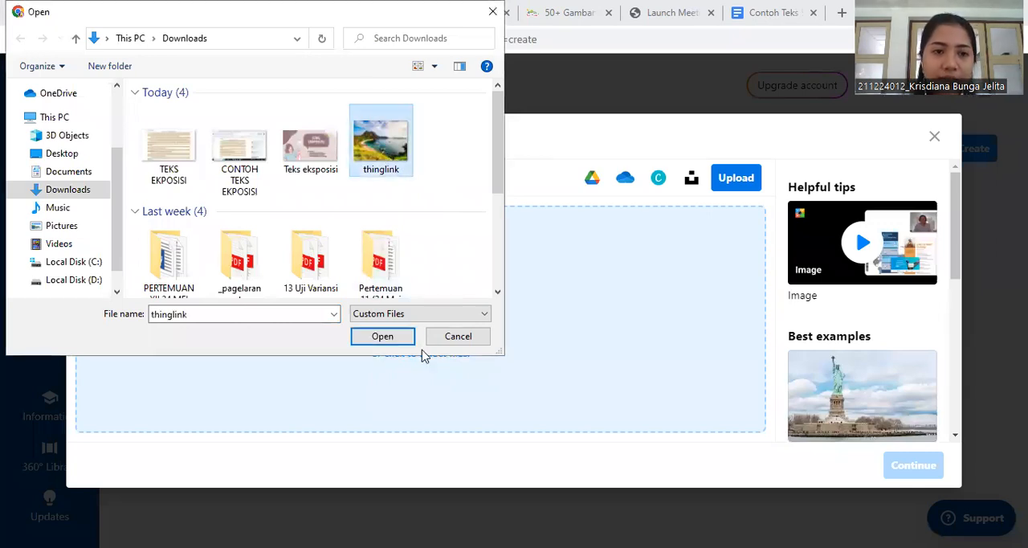
click(383, 337)
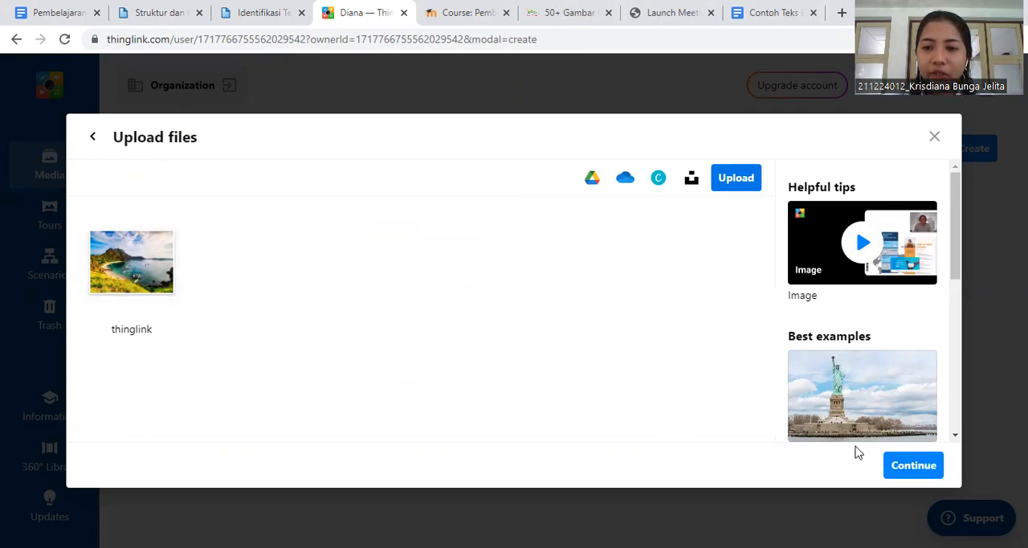
click(915, 466)
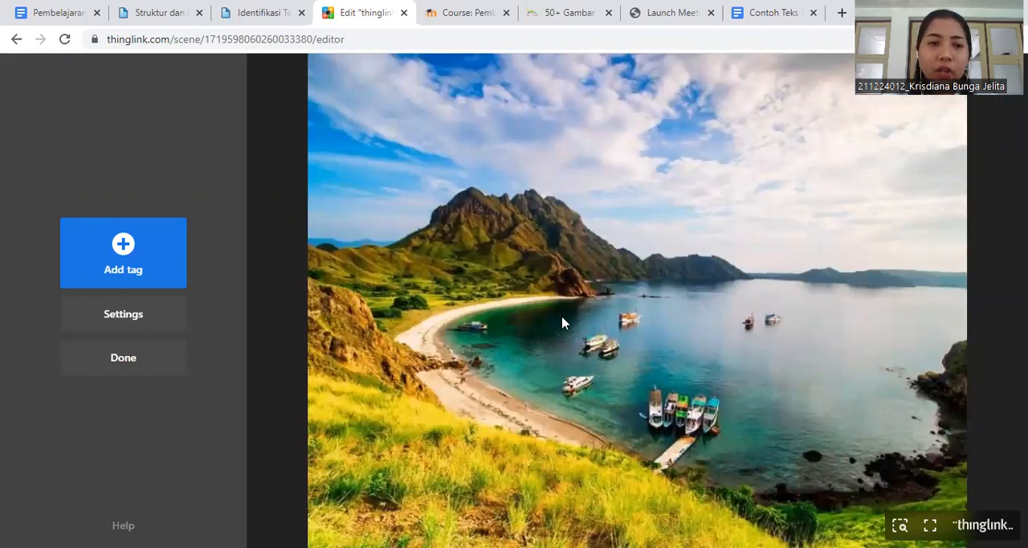
- Add a text and media tag and upload the Teks eksposisi image from Downloads as its media file
click(146, 262)
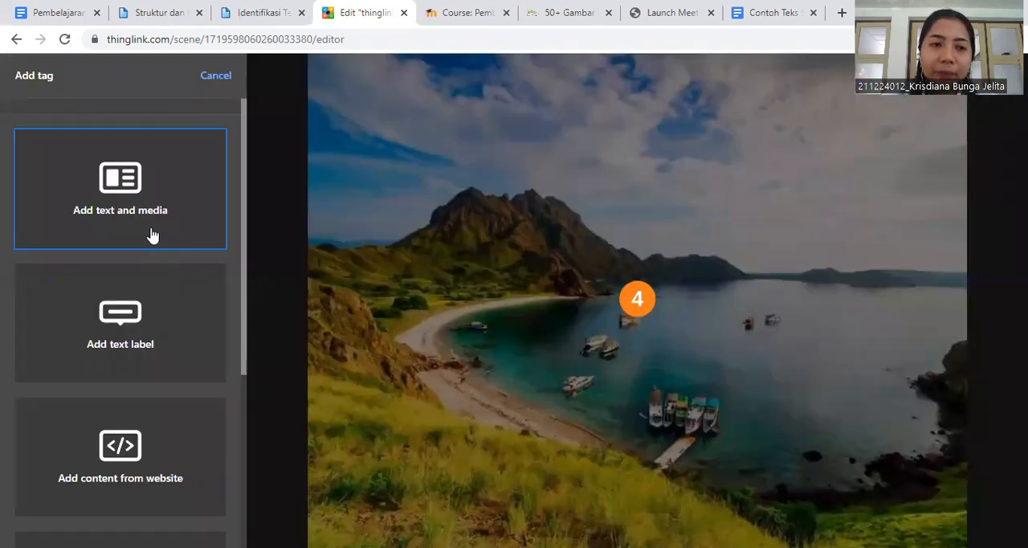
click(152, 234)
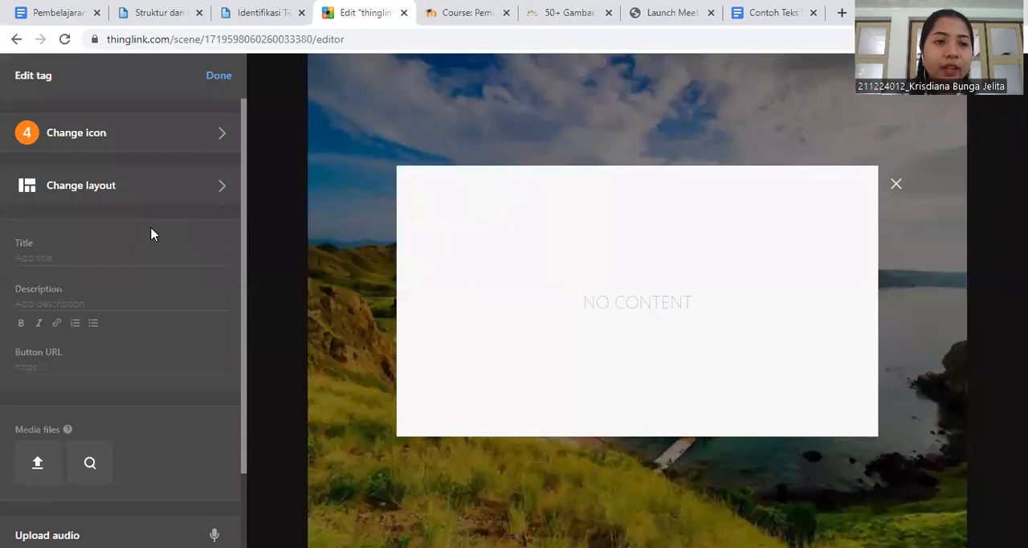
scroll(127, 351, down, 1)
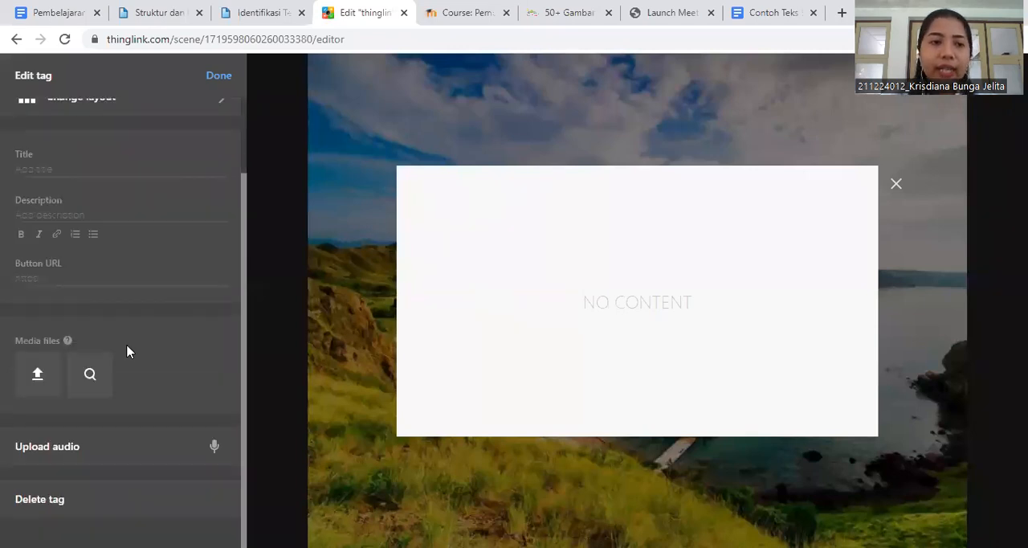
click(40, 375)
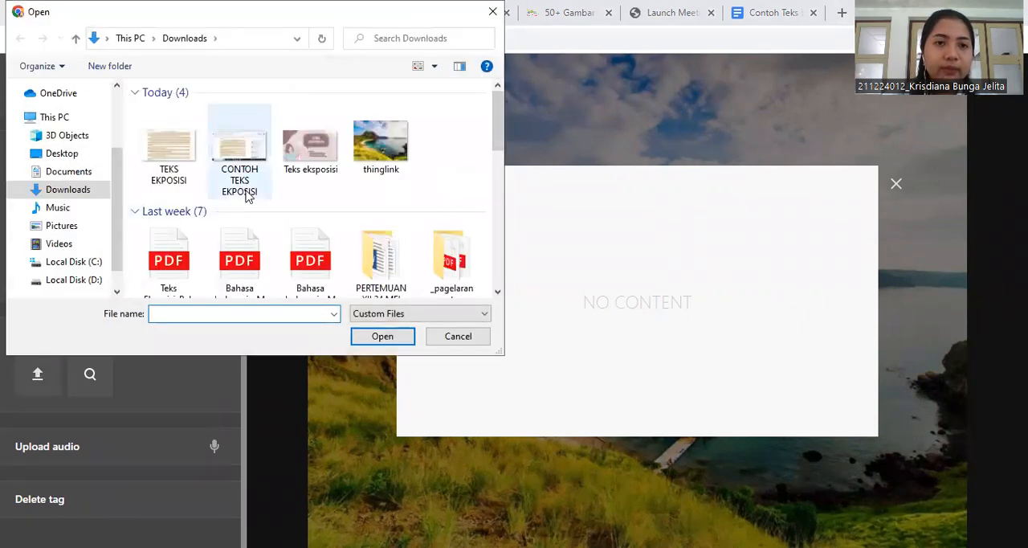
click(295, 163)
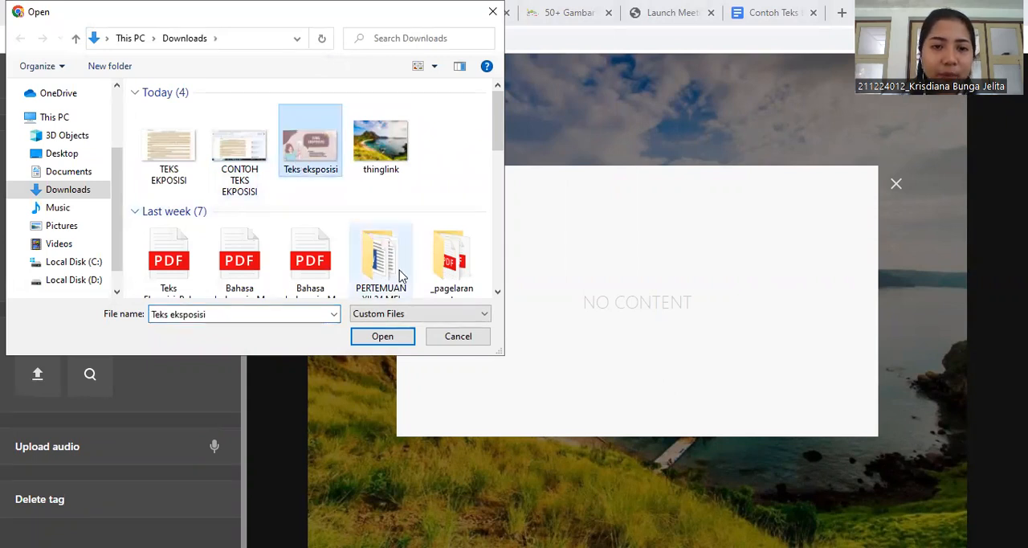
click(390, 338)
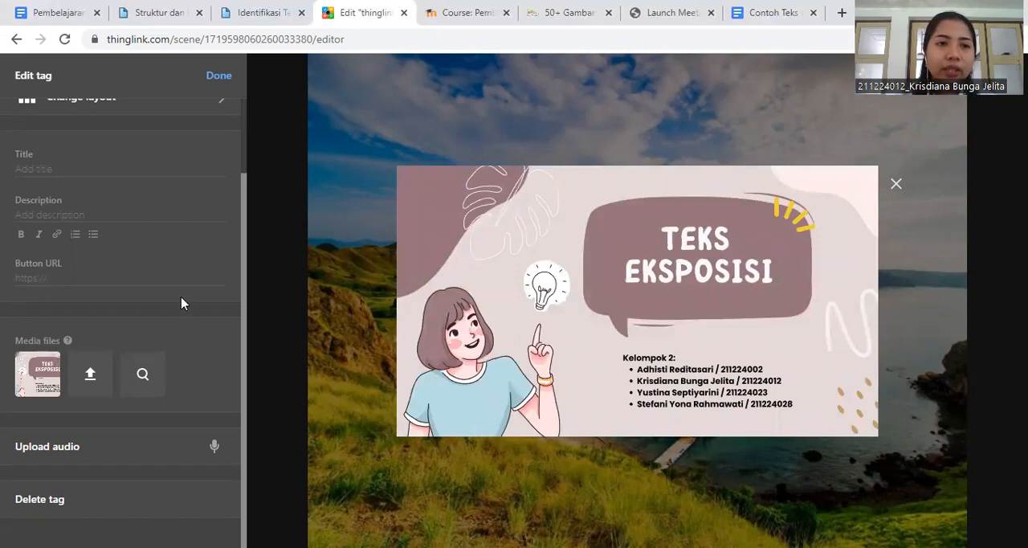
- Change the tag's icon to the pink heart and move the finished tag to the sky in the picture's upper left
scroll(182, 298, up, 1)
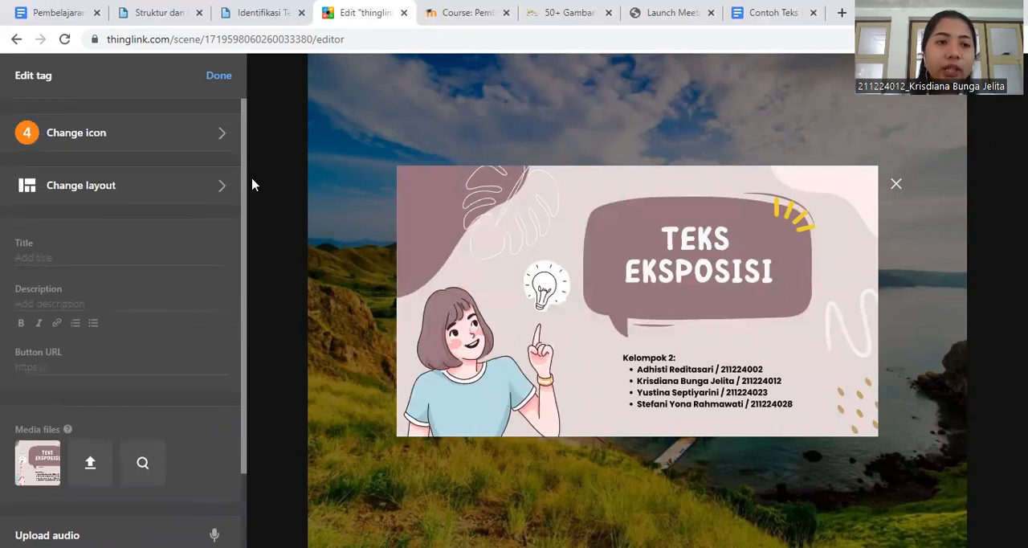
click(218, 139)
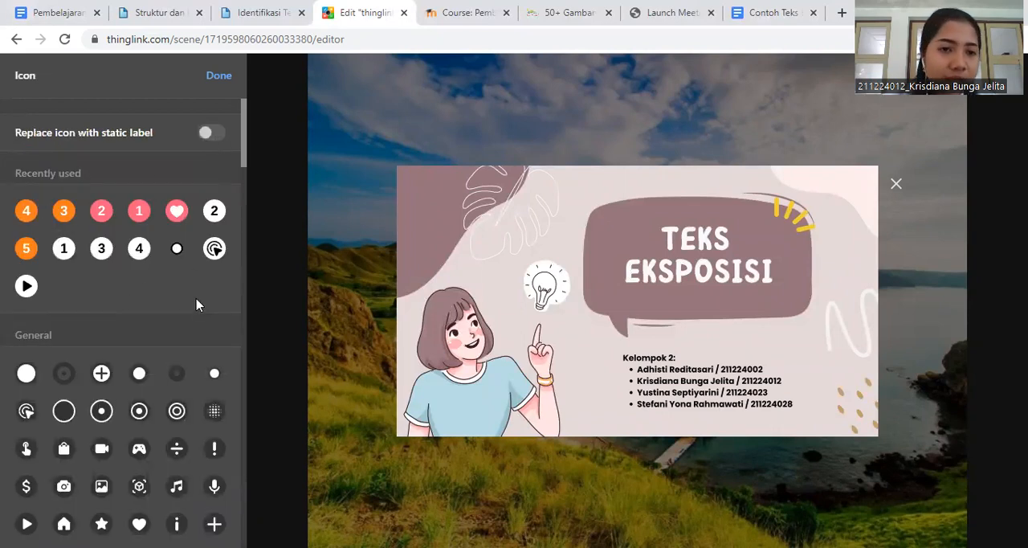
click(177, 213)
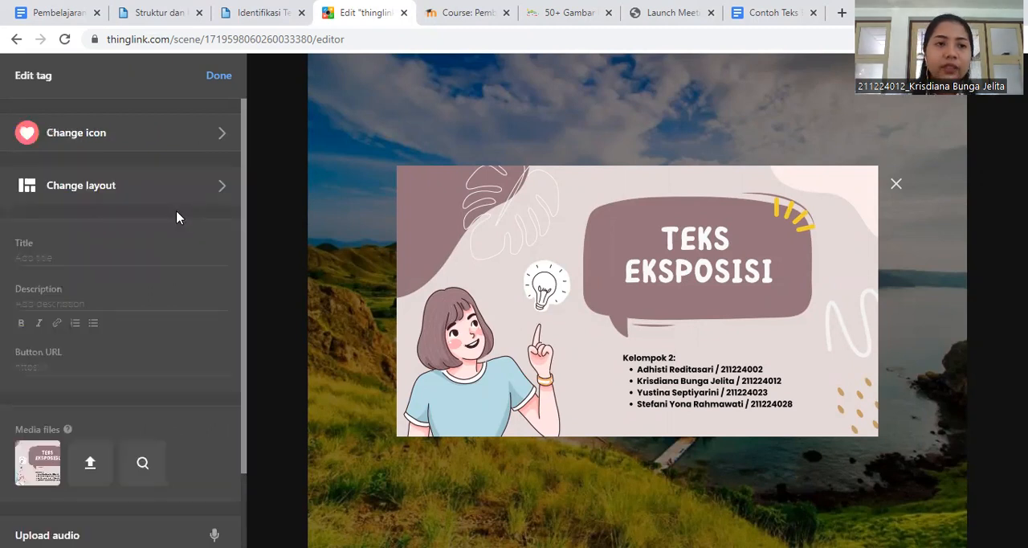
scroll(176, 217, down, 2)
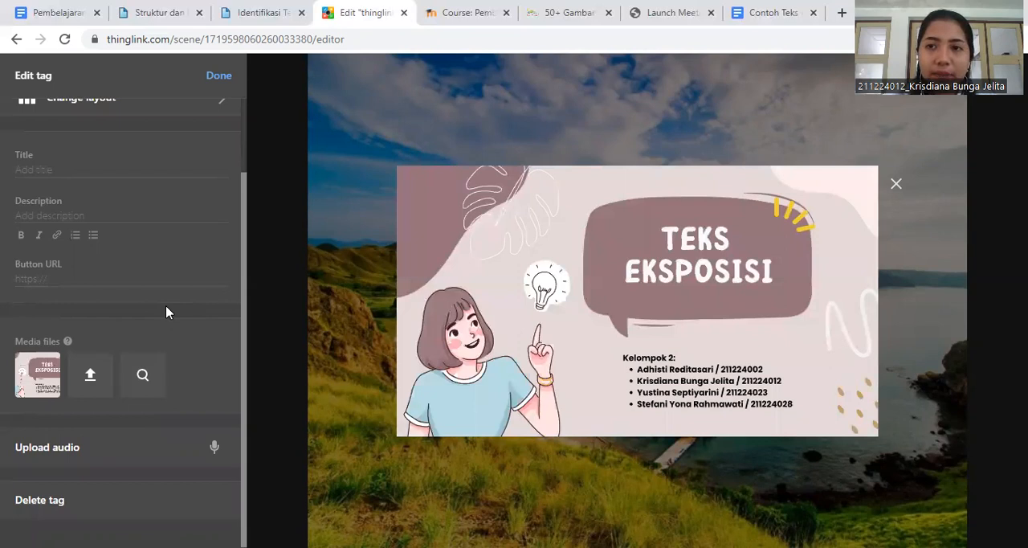
click(218, 76)
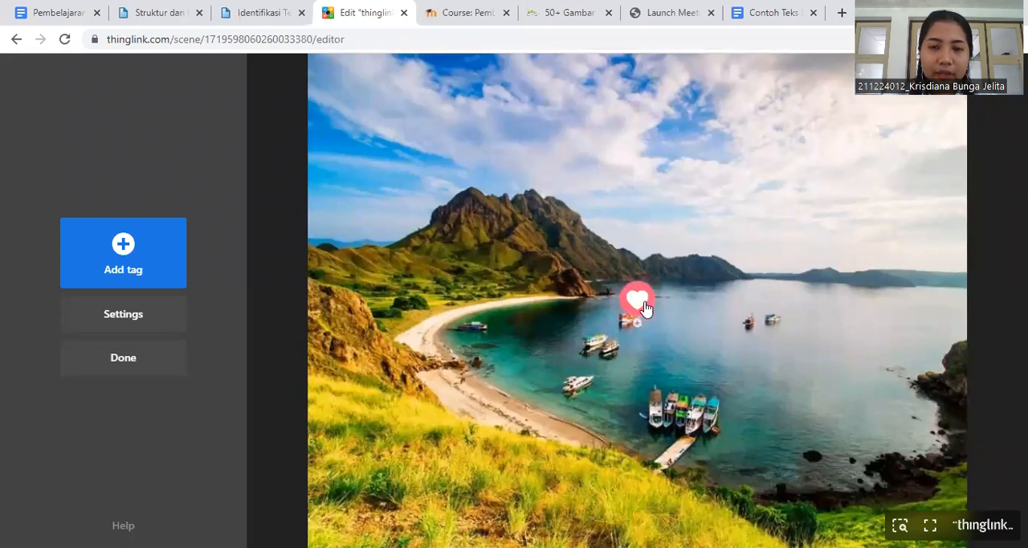
drag(647, 308, 428, 121)
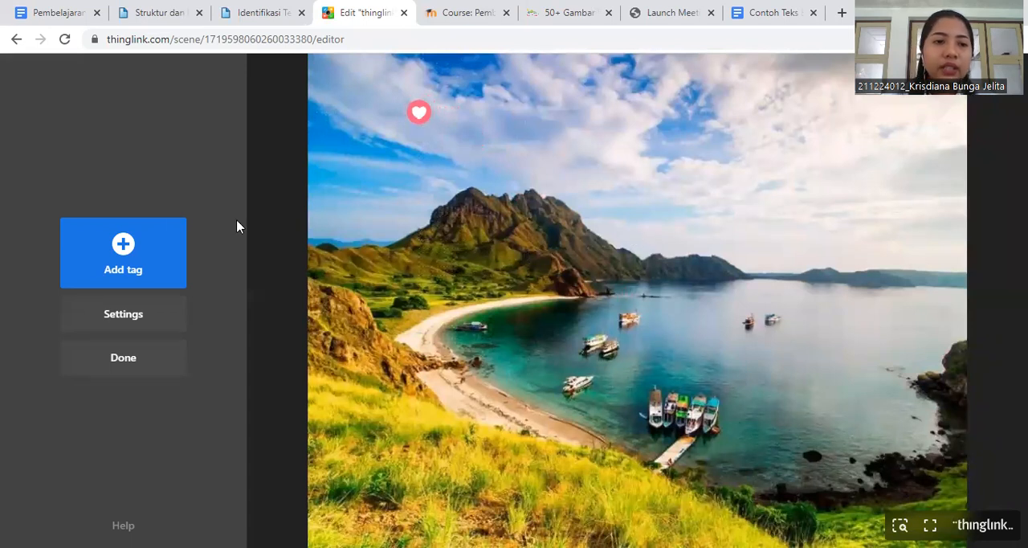
- Add a second text and media tag and apply layout B2 to it
click(124, 250)
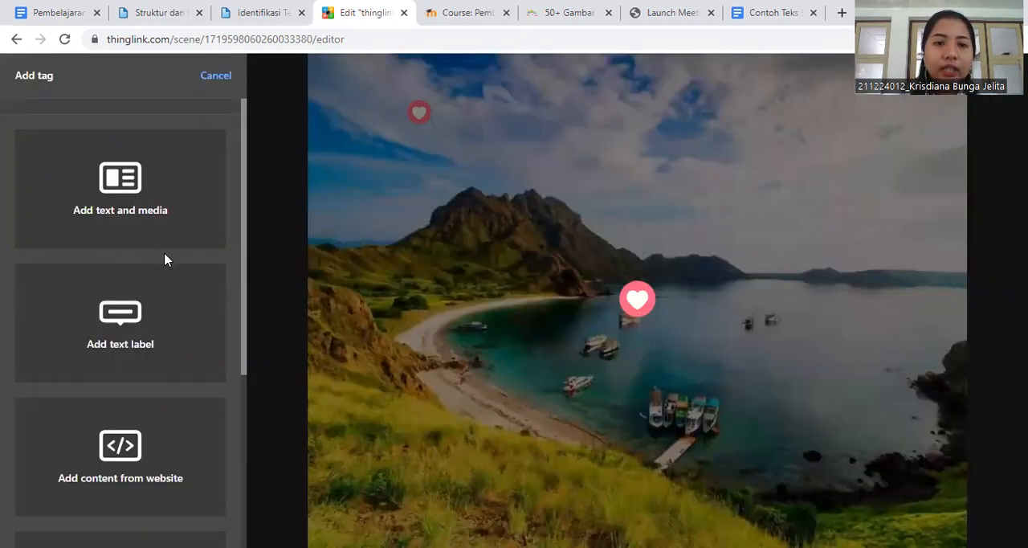
click(108, 231)
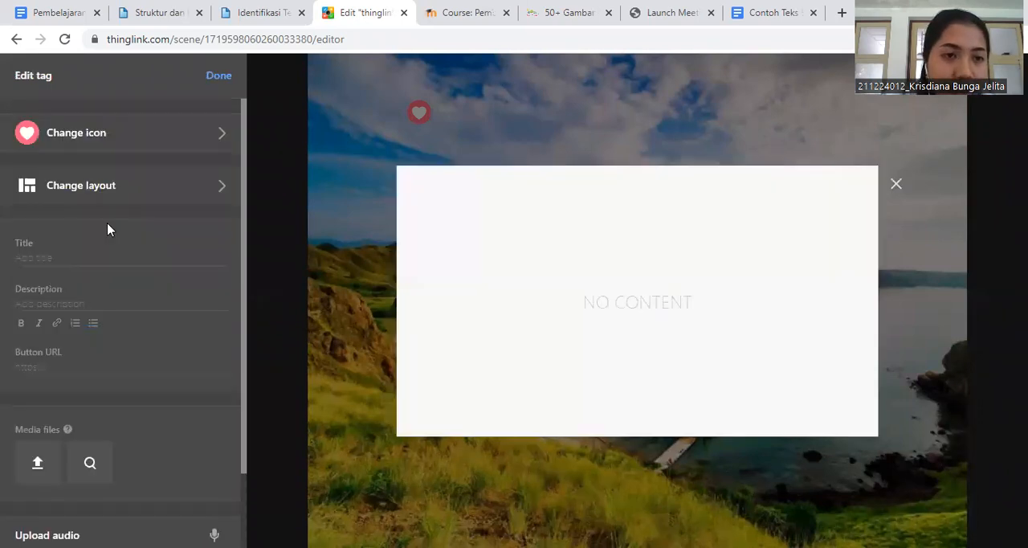
click(197, 187)
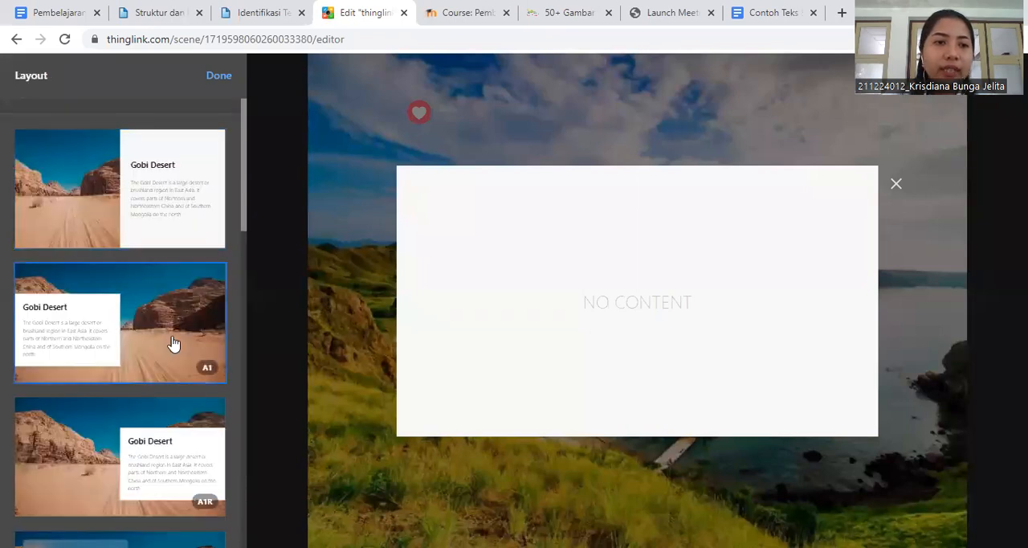
scroll(175, 329, down, 10)
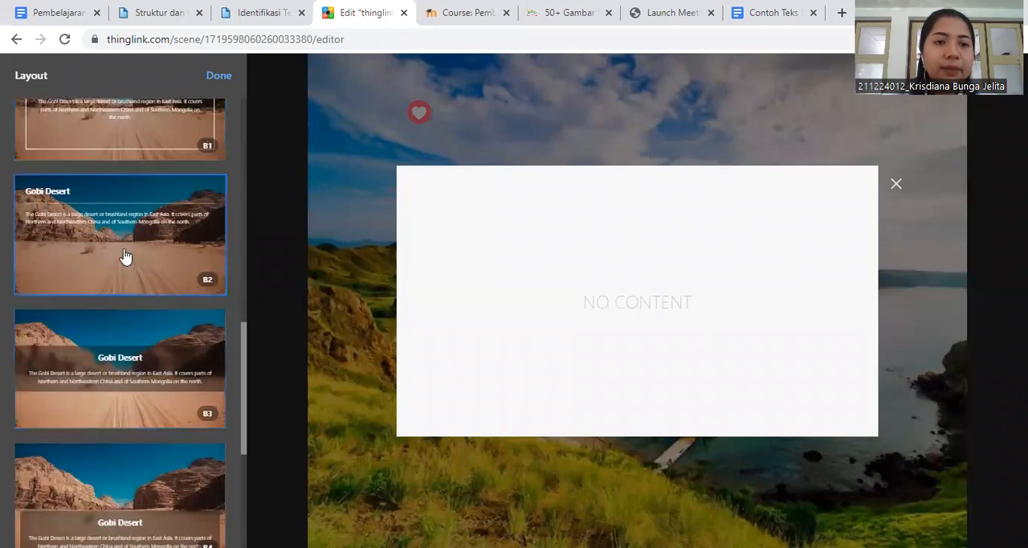
click(125, 255)
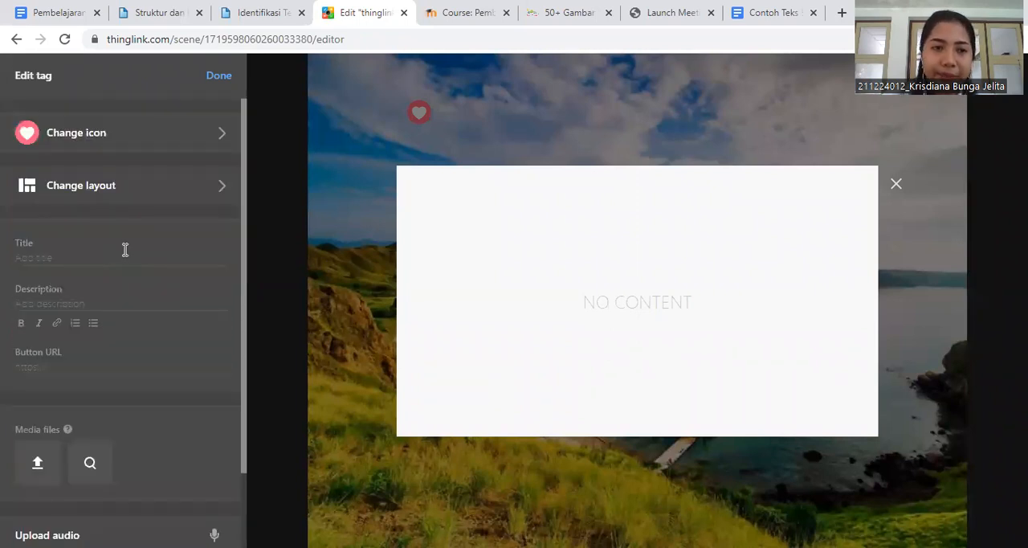
- Enter PENGERTIAN as the title of the new tag
click(84, 259)
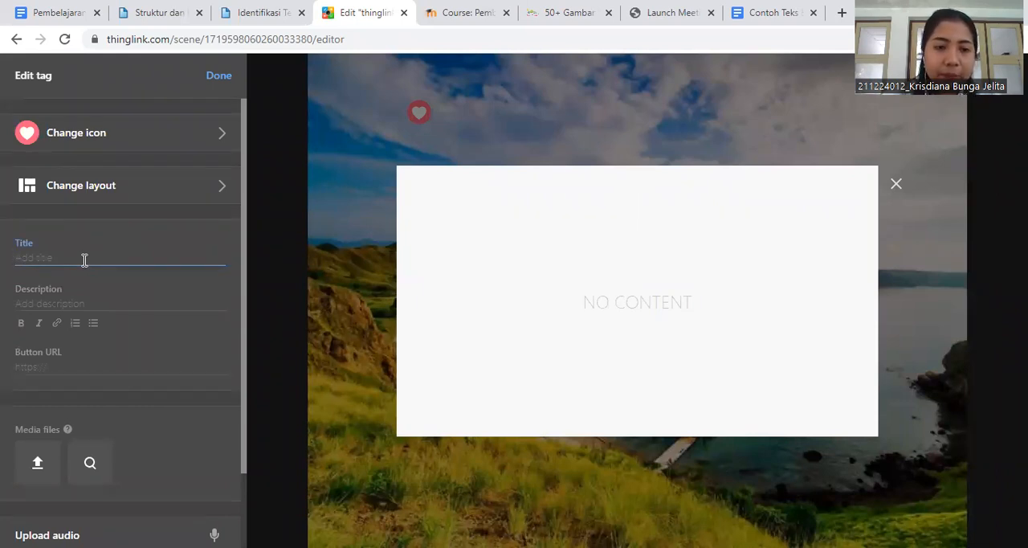
text(P)
key(BackSpace)
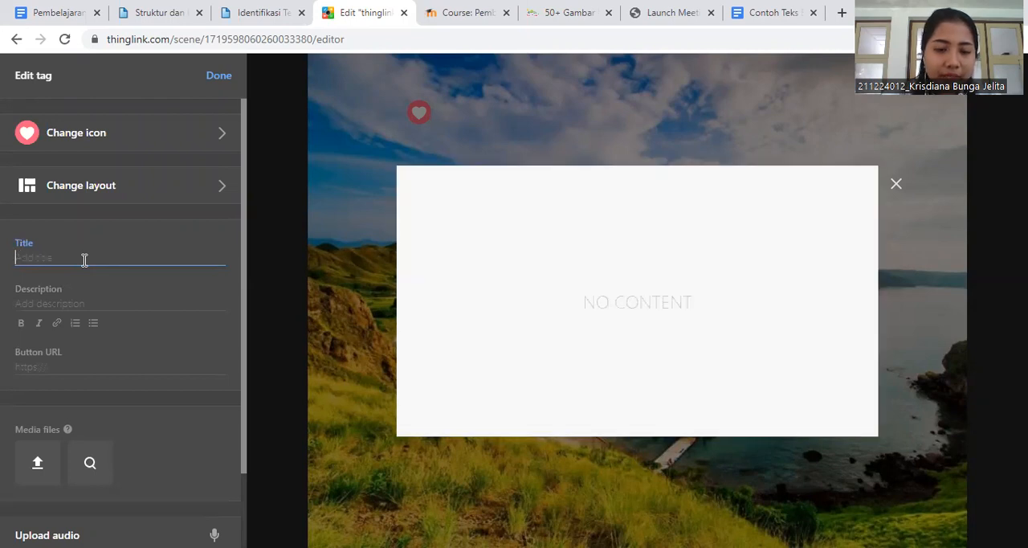
text(PE)
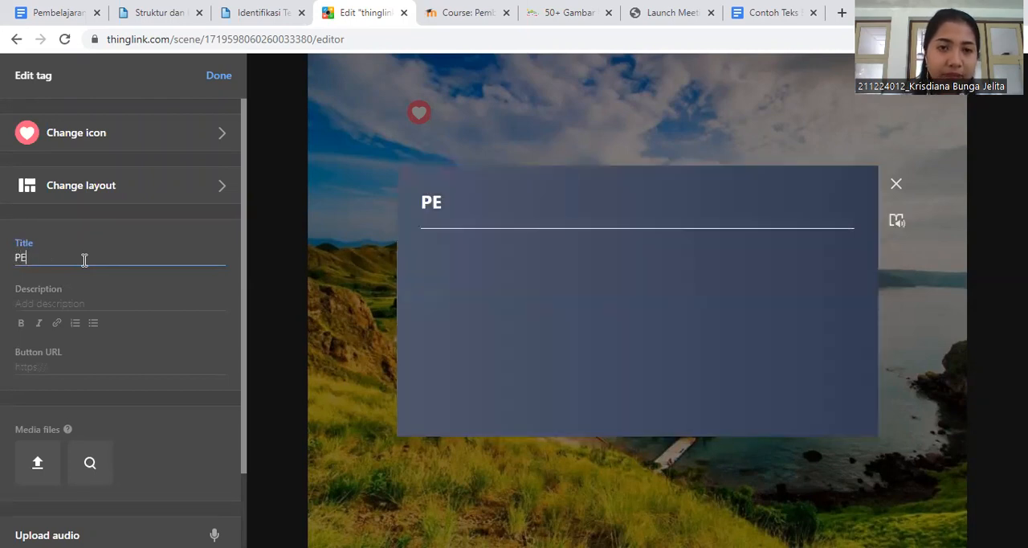
text(NGERTIAN)
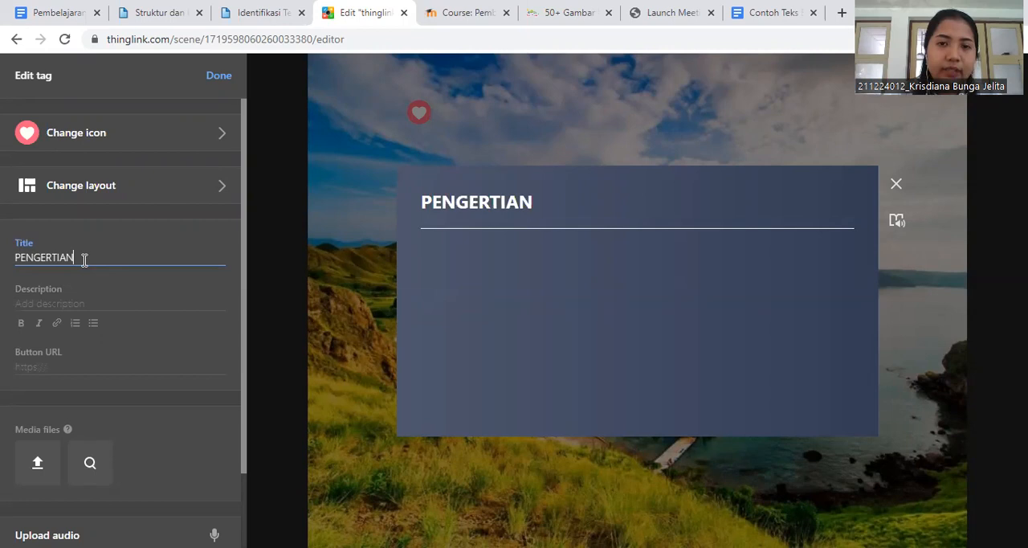
- Copy the four points under "Pengertian teks eksposisi" from the Google Docs document and paste them into the ThingLink tag's description
click(49, 303)
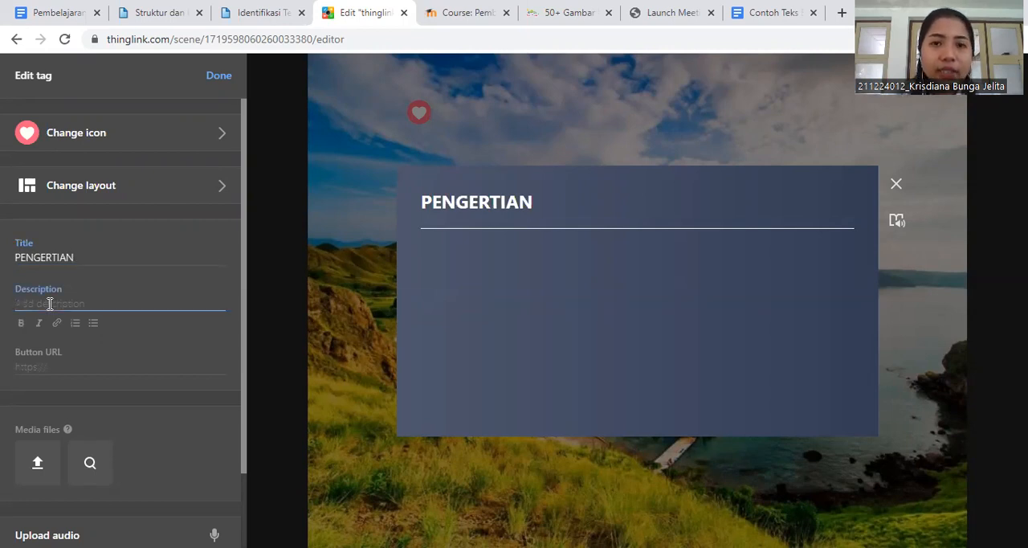
click(63, 17)
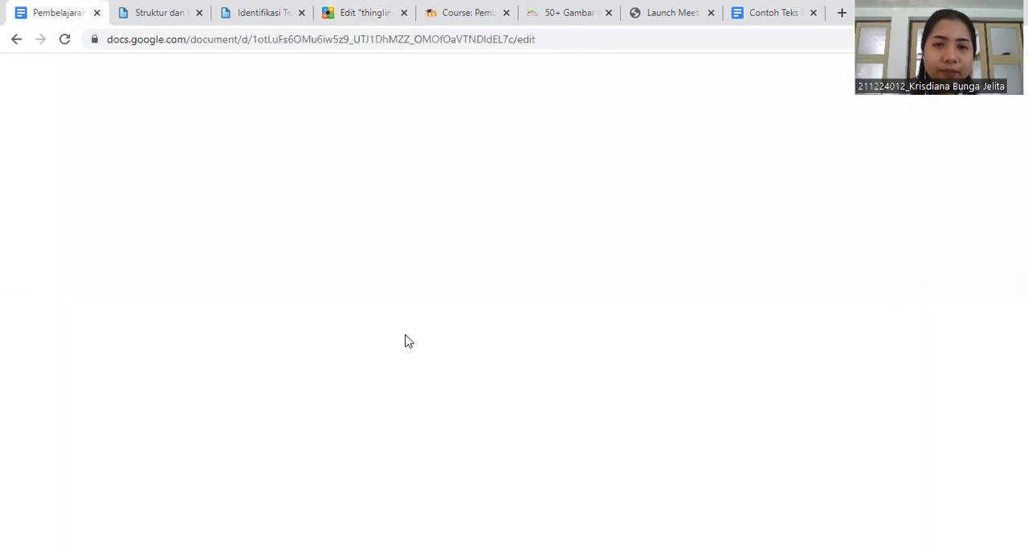
scroll(323, 321, up, 4)
scroll(324, 321, up, 15)
scroll(324, 321, up, 2)
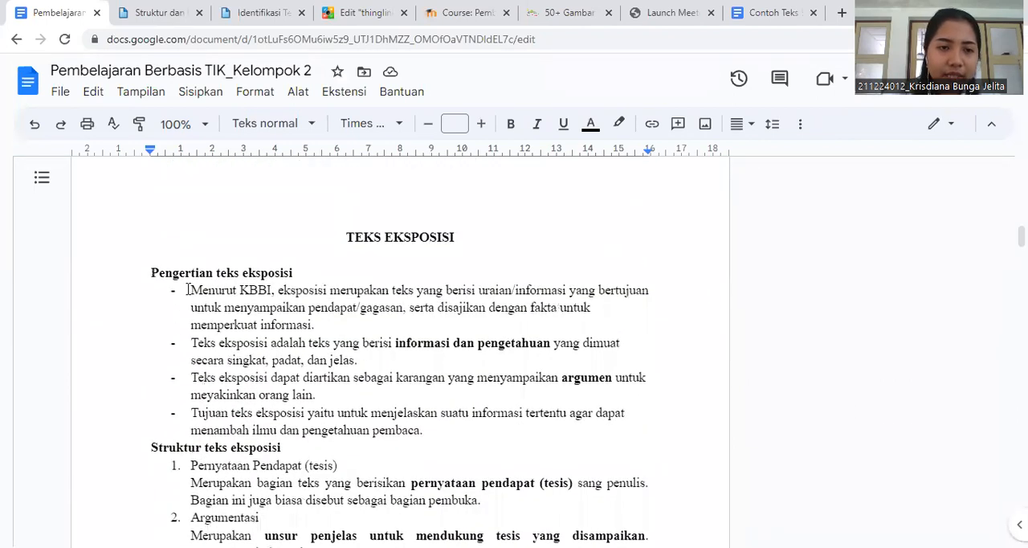
drag(188, 290, 450, 425)
key(ctrl+c)
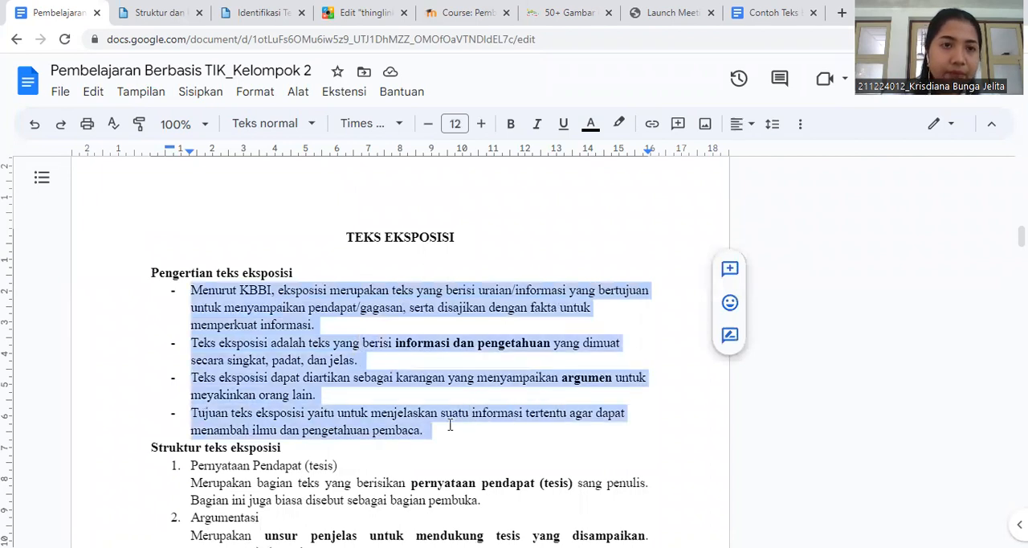
click(366, 12)
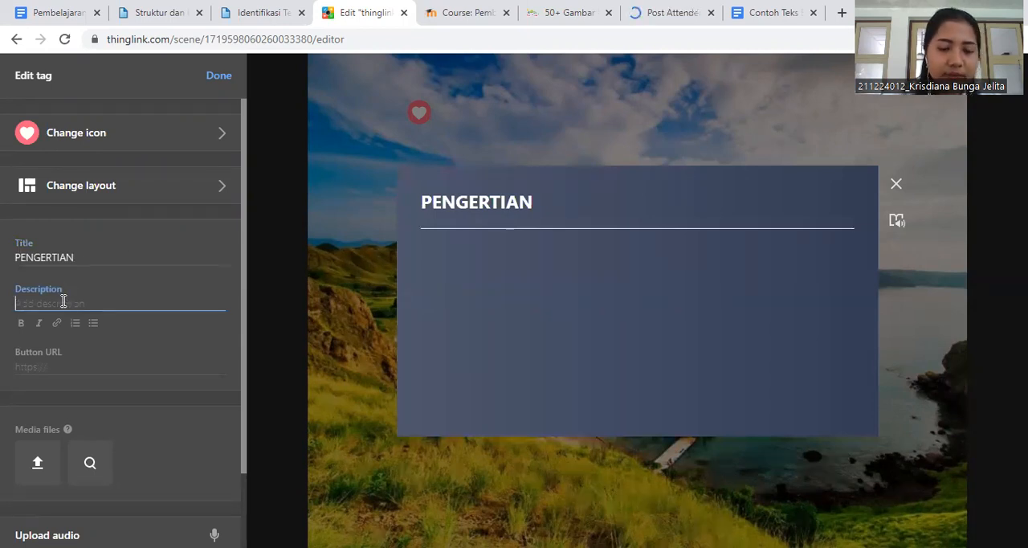
key(ctrl+v)
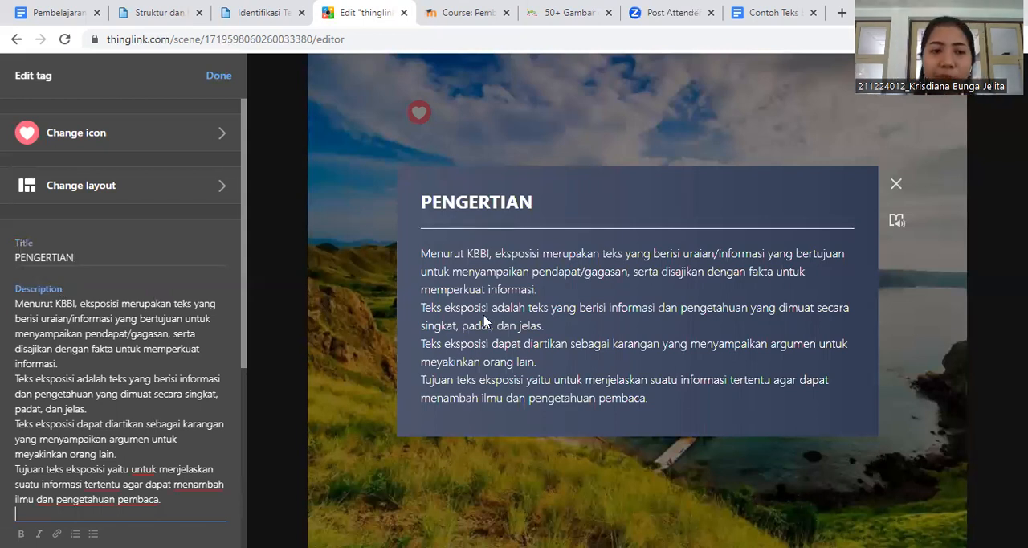
- Mark the first, second and fourth paragraphs of the PENGERTIAN description as bullet points and finish editing the tag
click(17, 306)
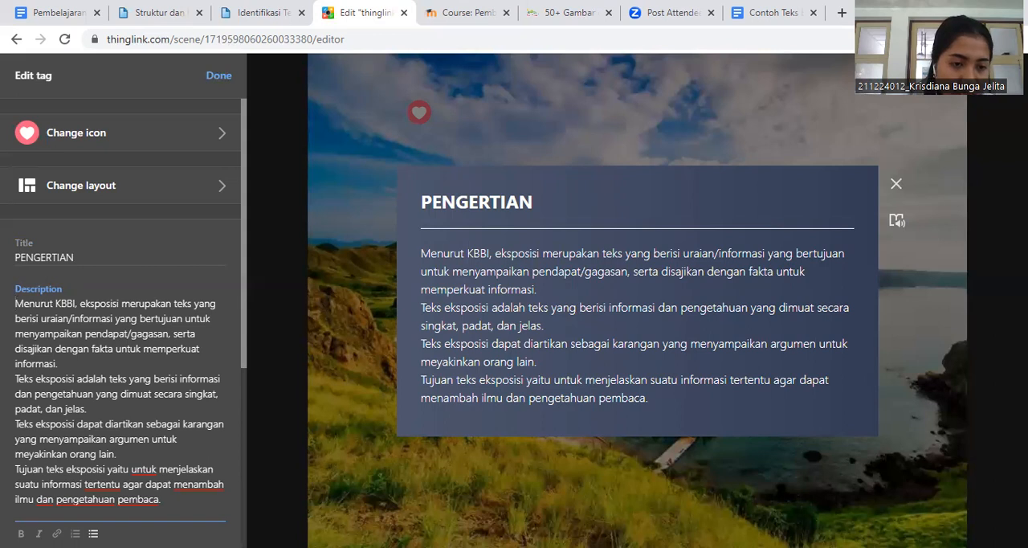
text(-)
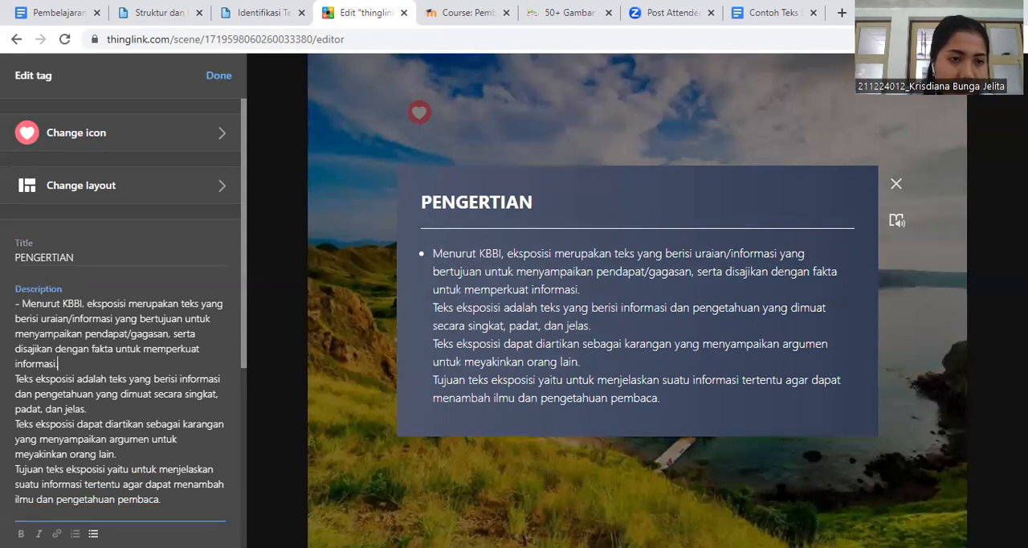
click(16, 378)
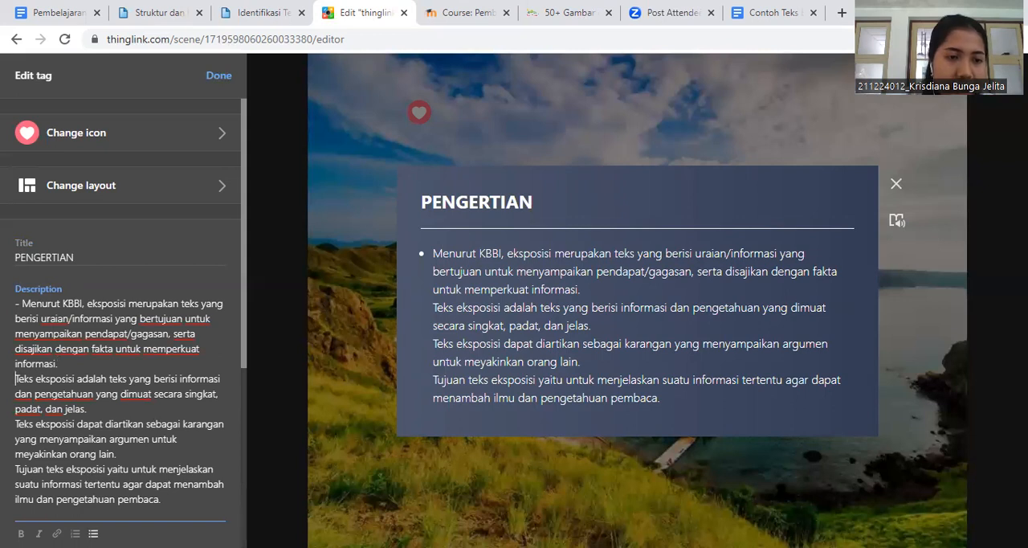
text(-)
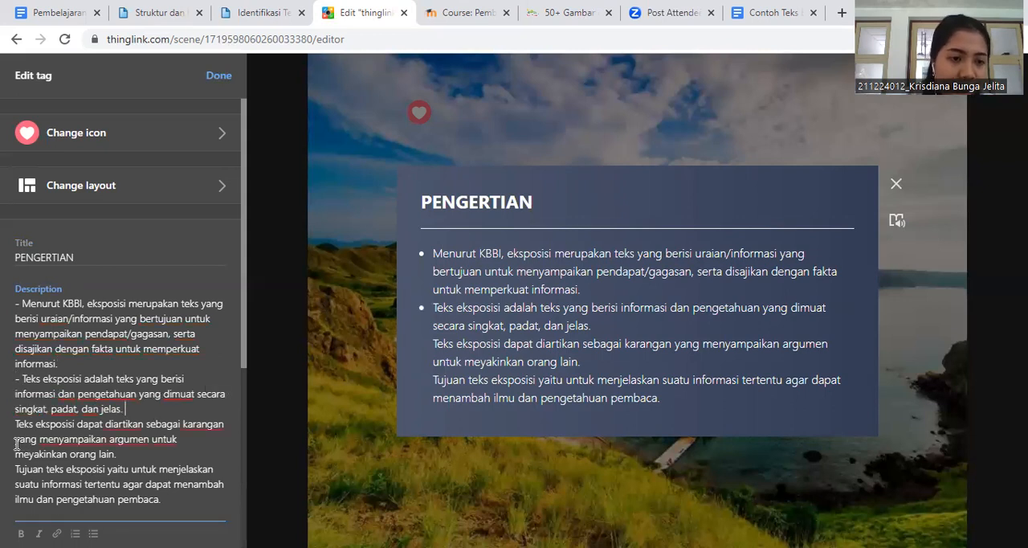
click(17, 469)
click(93, 533)
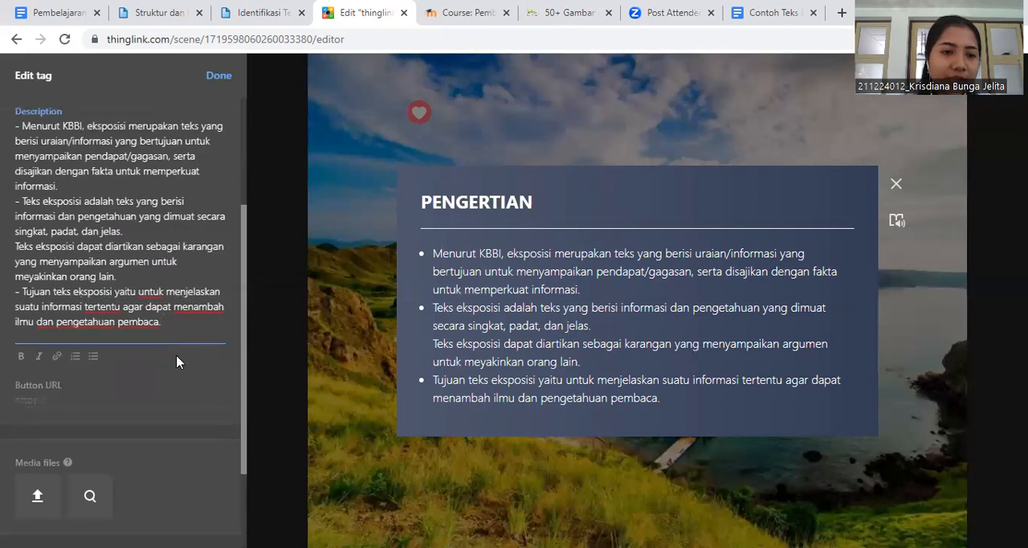
scroll(177, 361, up, 3)
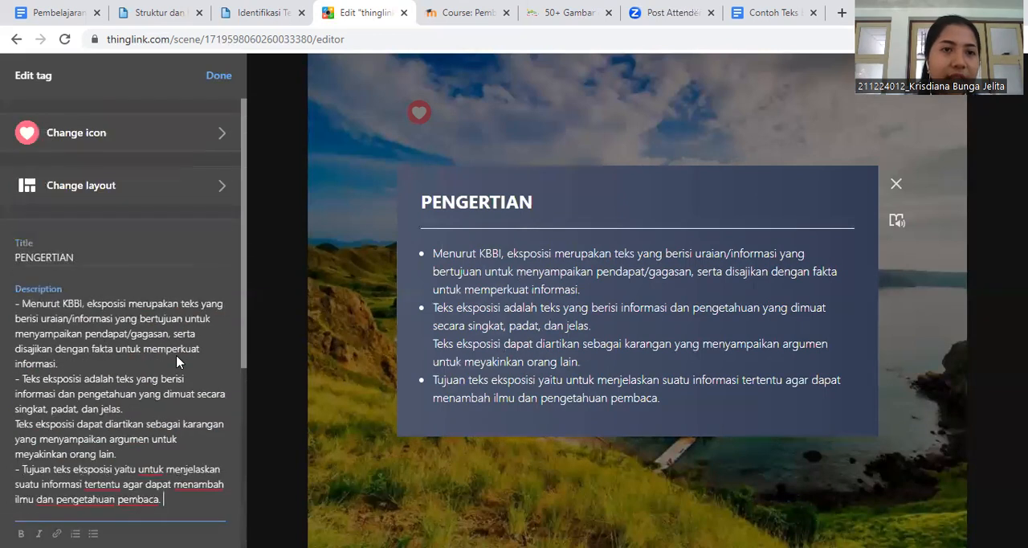
click(217, 76)
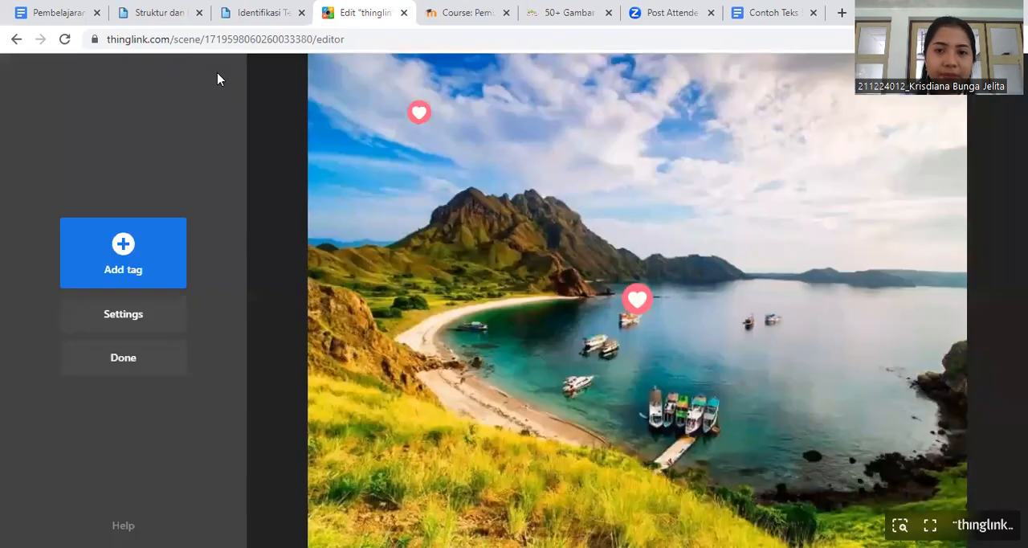
- Change the PENGERTIAN tag's icon to the pink number 1 and move the tag up to the sky above the mountains
click(630, 306)
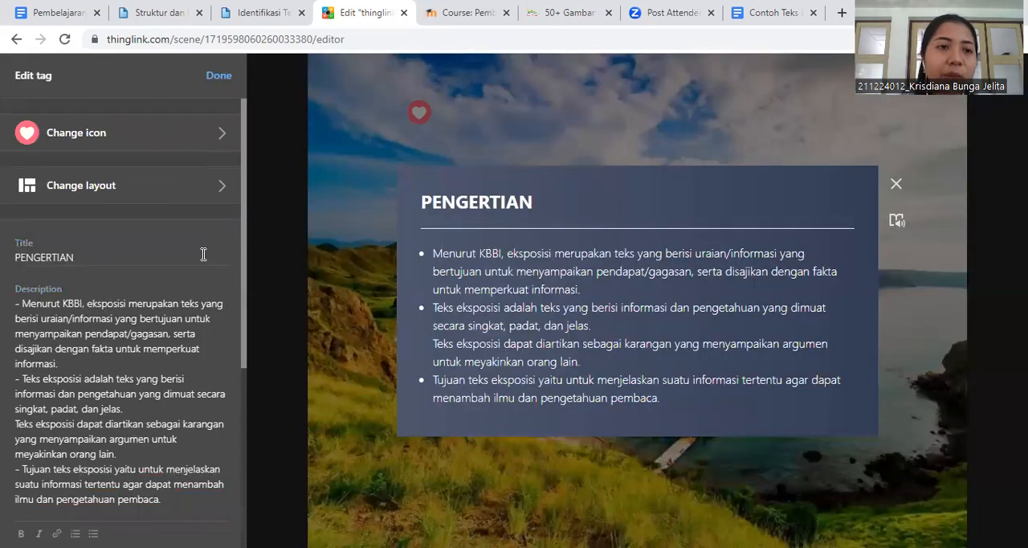
click(192, 147)
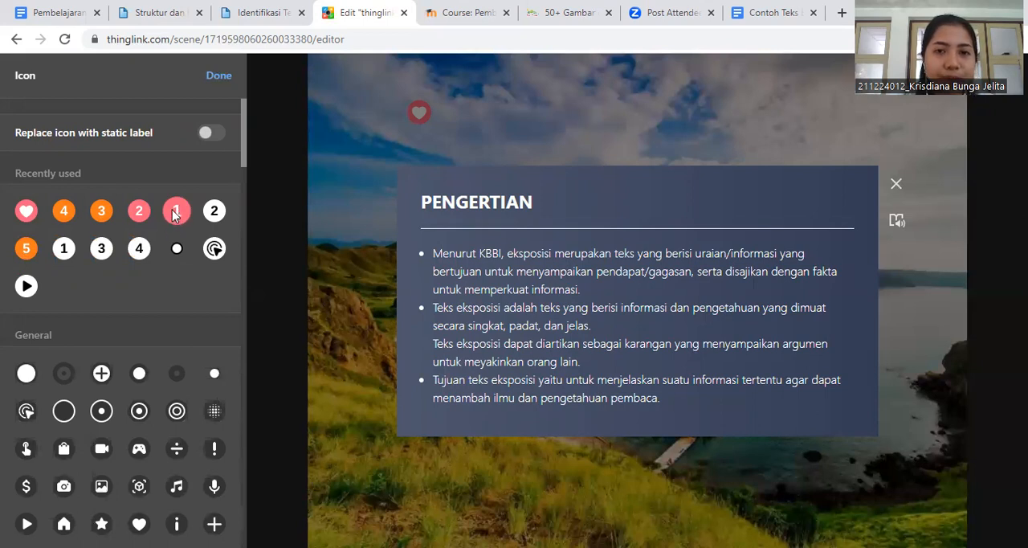
click(176, 213)
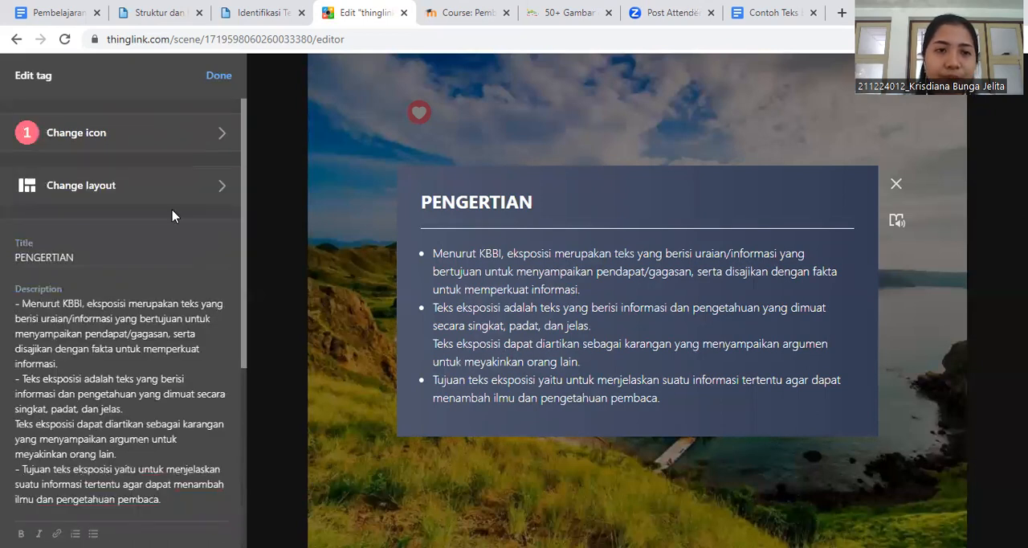
click(218, 76)
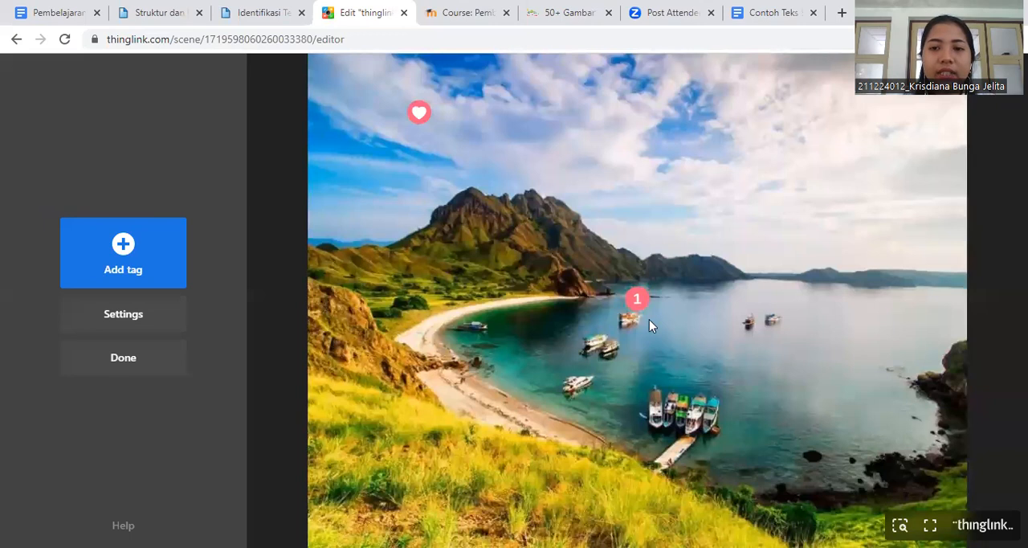
drag(637, 298, 616, 142)
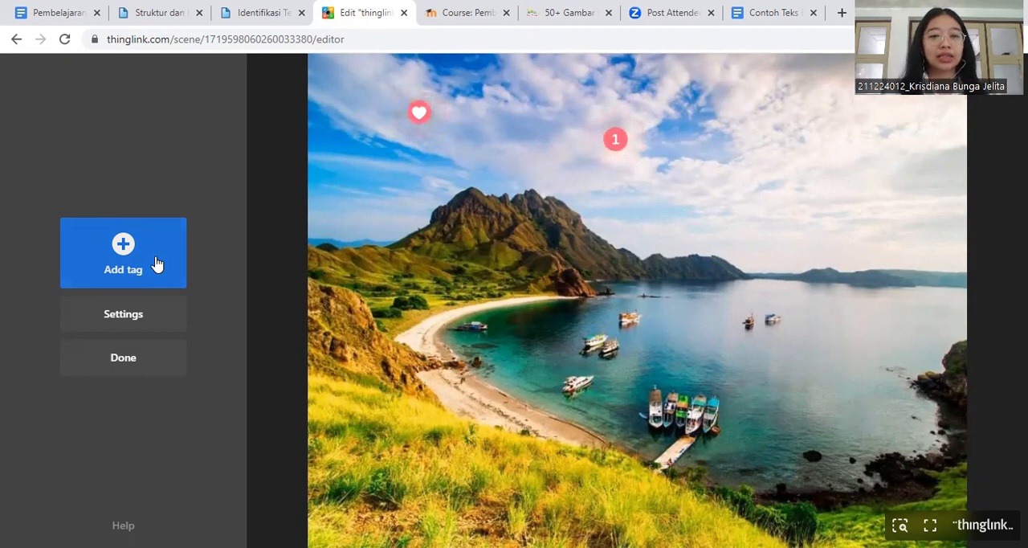
- Add a third text and media tag and give it the pink number 2 icon
click(117, 242)
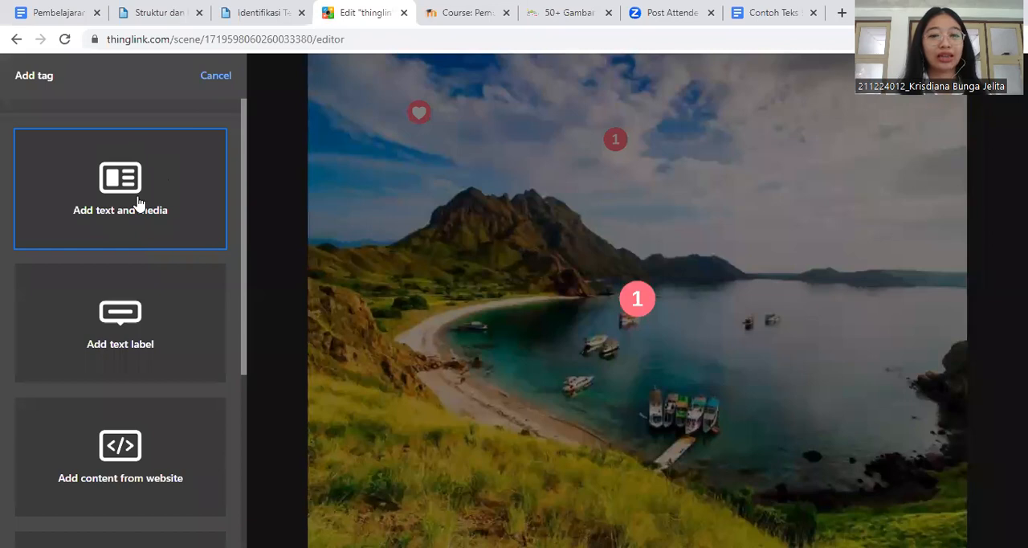
click(138, 204)
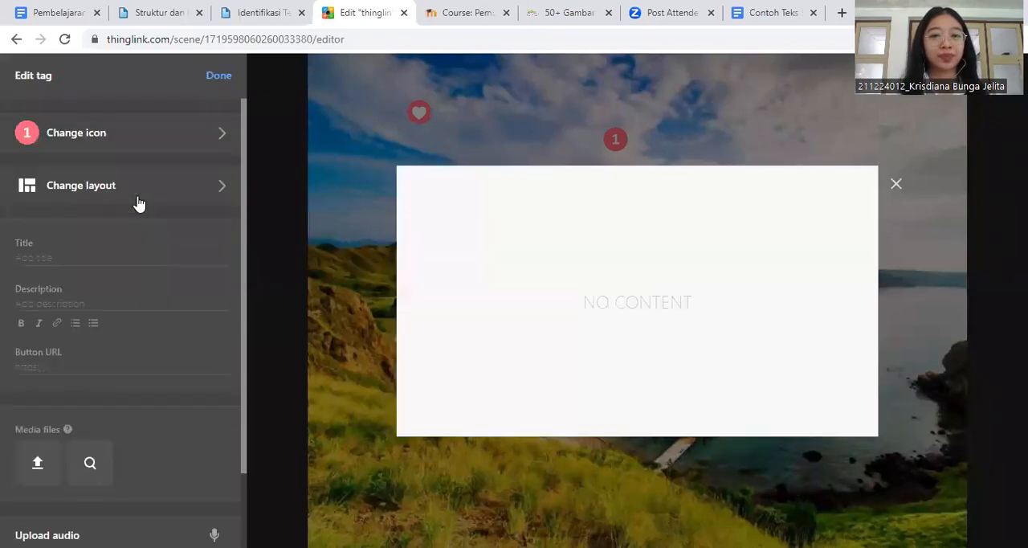
click(112, 135)
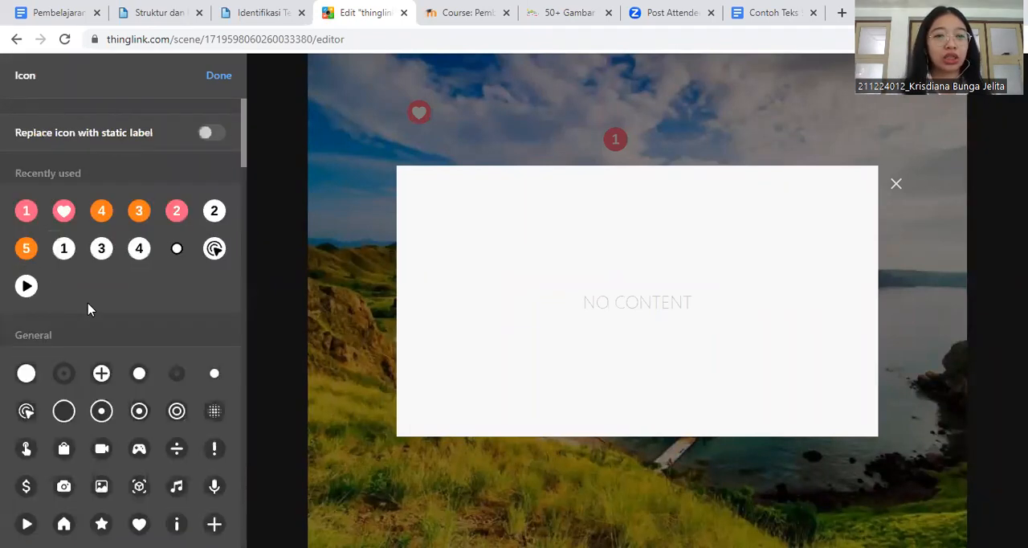
click(177, 212)
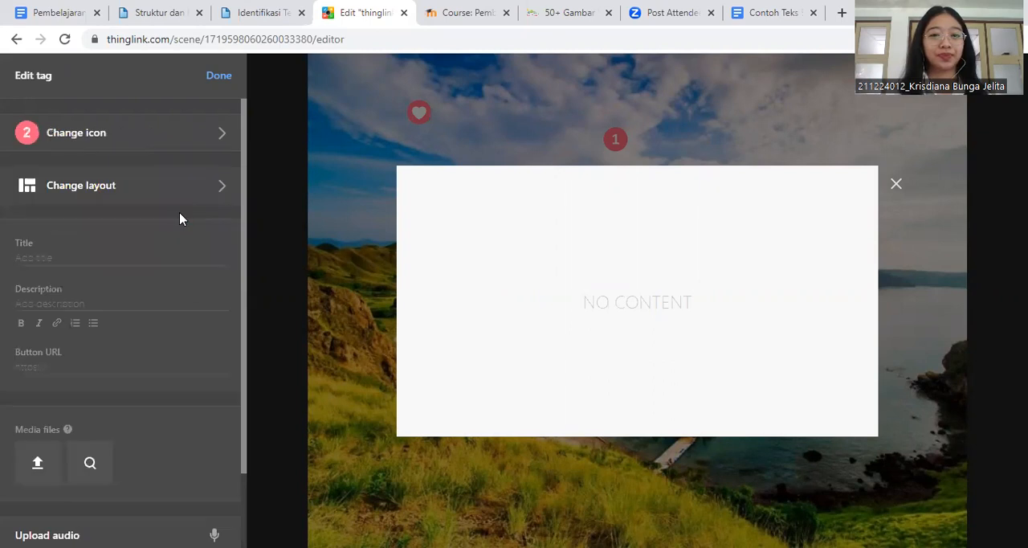
- Apply layout B2 to the new number 2 tag
click(105, 192)
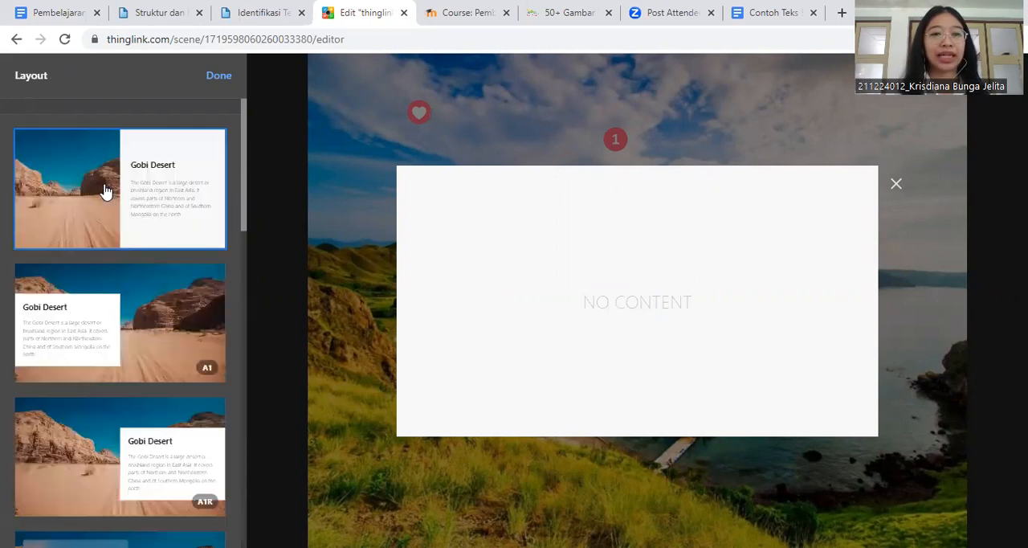
scroll(110, 318, down, 10)
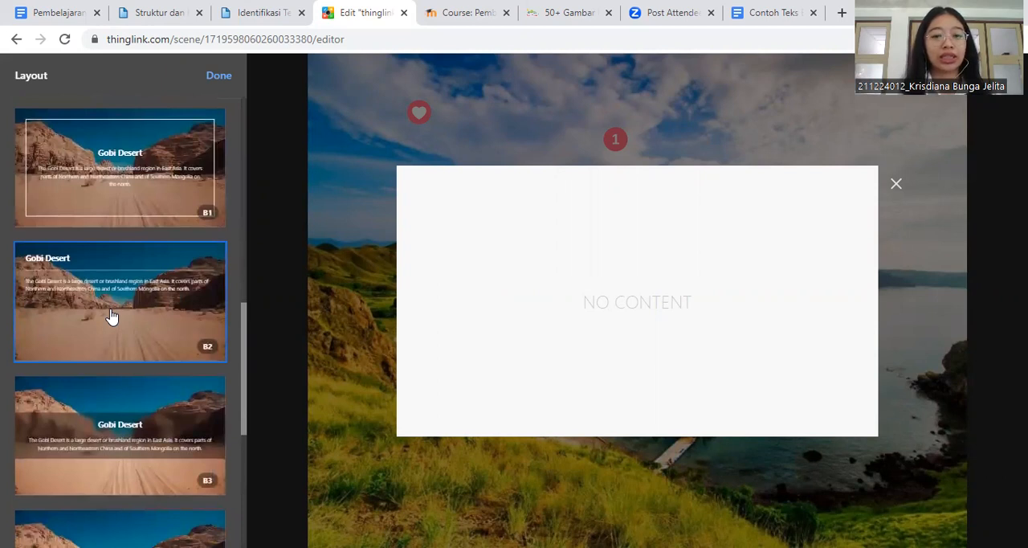
click(112, 317)
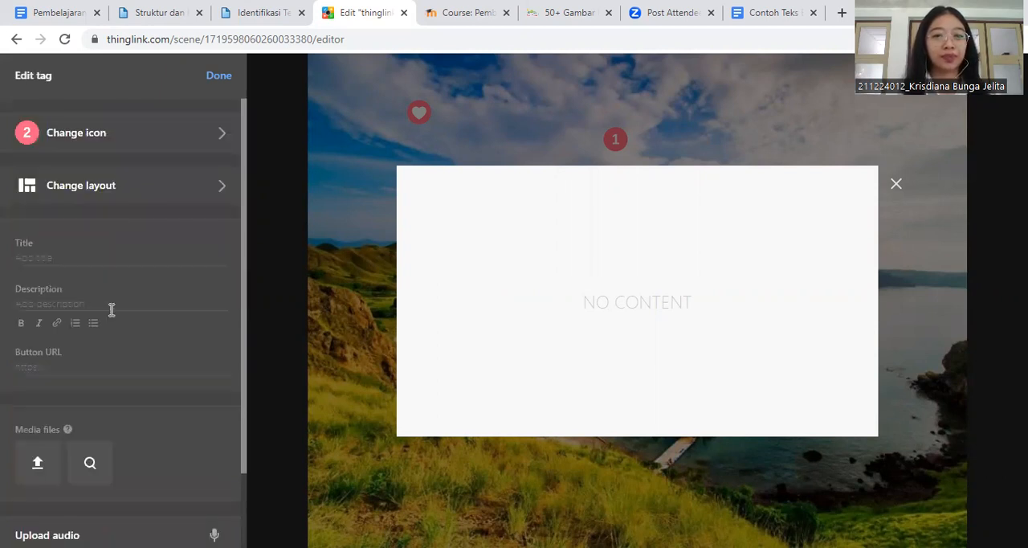
- Enter "Struktur Teks Eksposisi" as the title of the number 2 tag
click(55, 261)
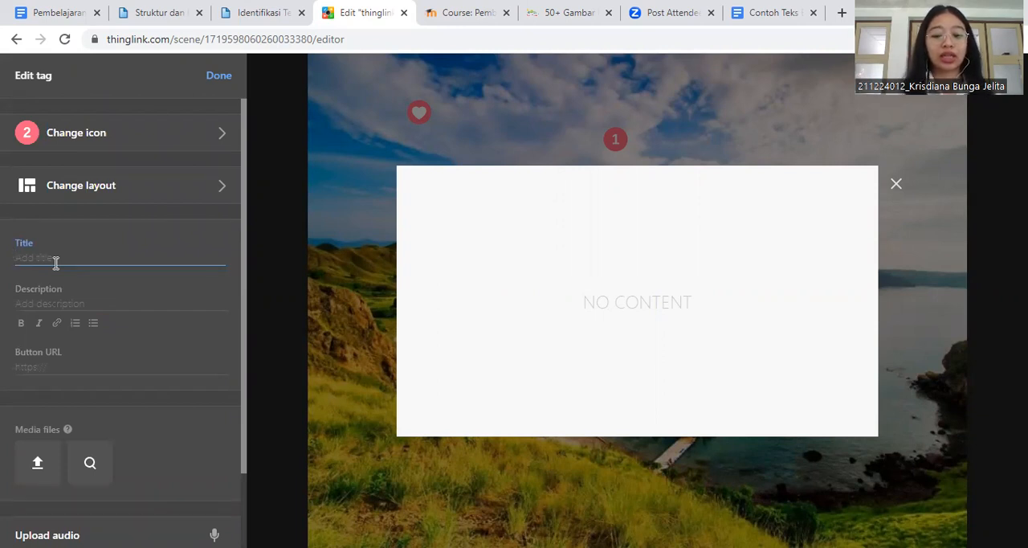
text(S)
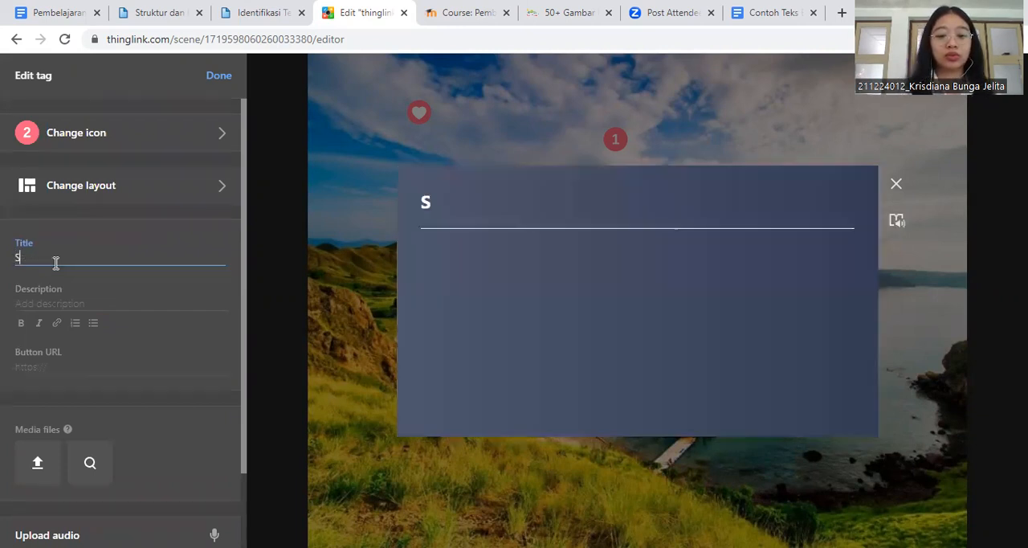
text(truktur )
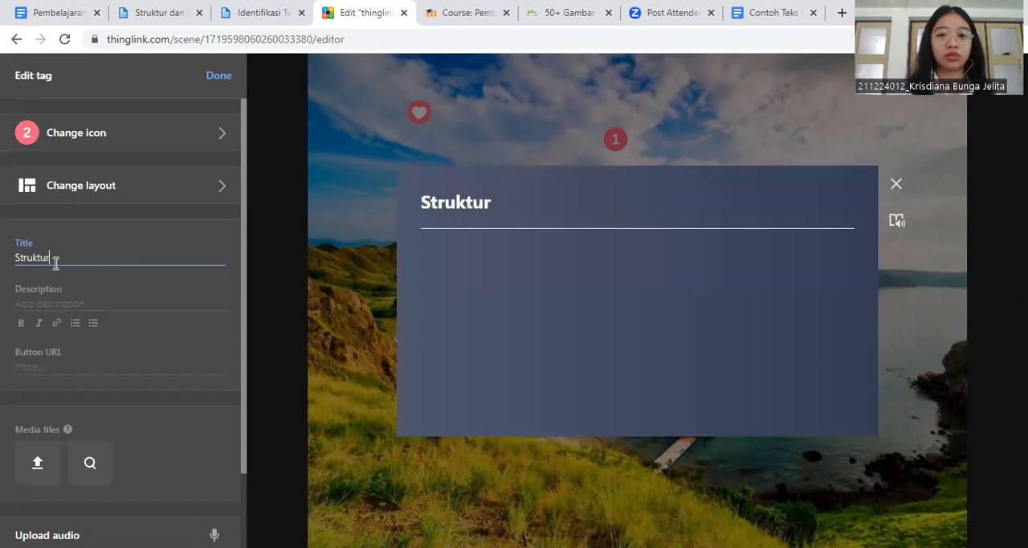
text(Teks Ekposisi)
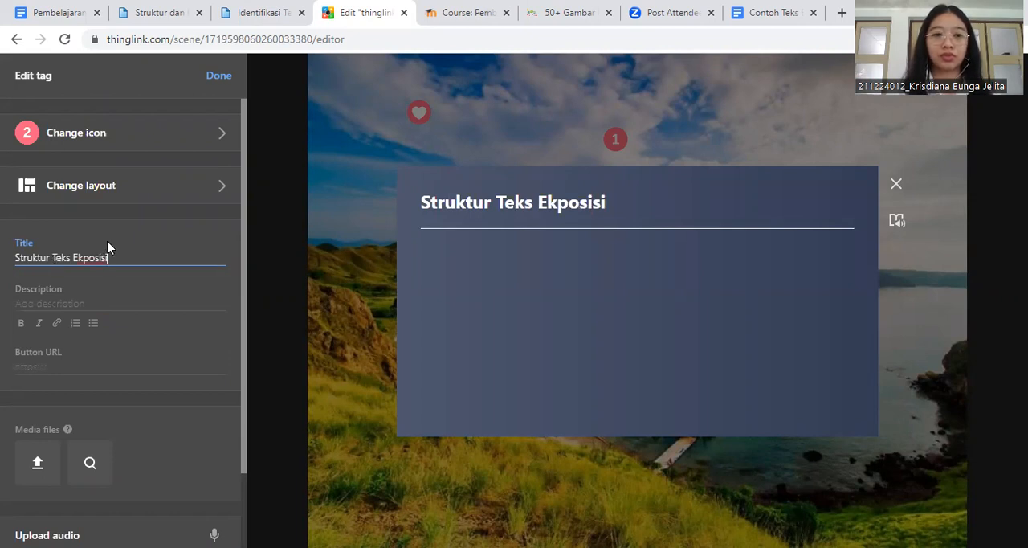
key(Left)
key(Left)
key(Left)
key(Left)
key(Left)
key(Left)
text(s)
- Copy the three points under "Struktur teks eksposisi" from the Google Docs document and paste them into the ThingLink tag's description
click(46, 292)
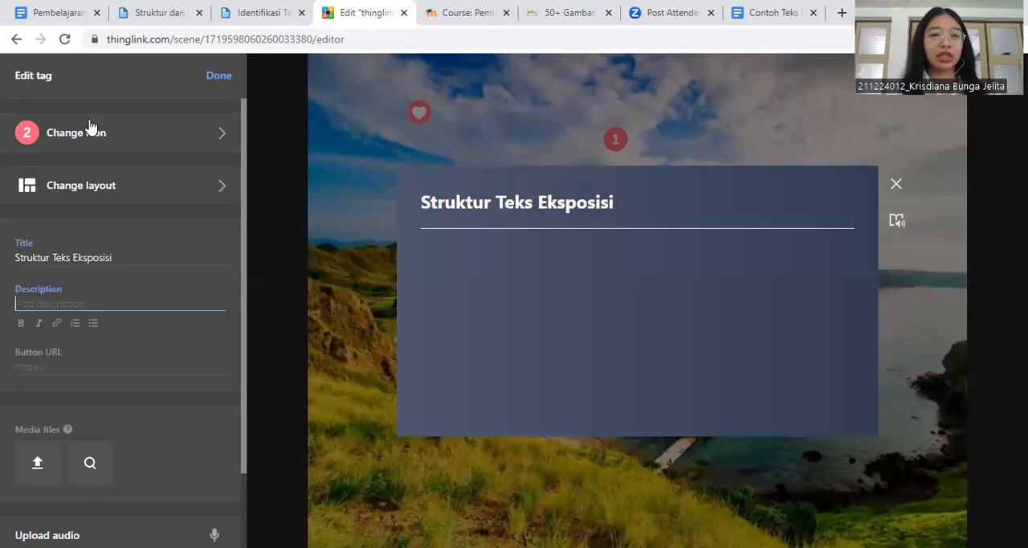
click(62, 12)
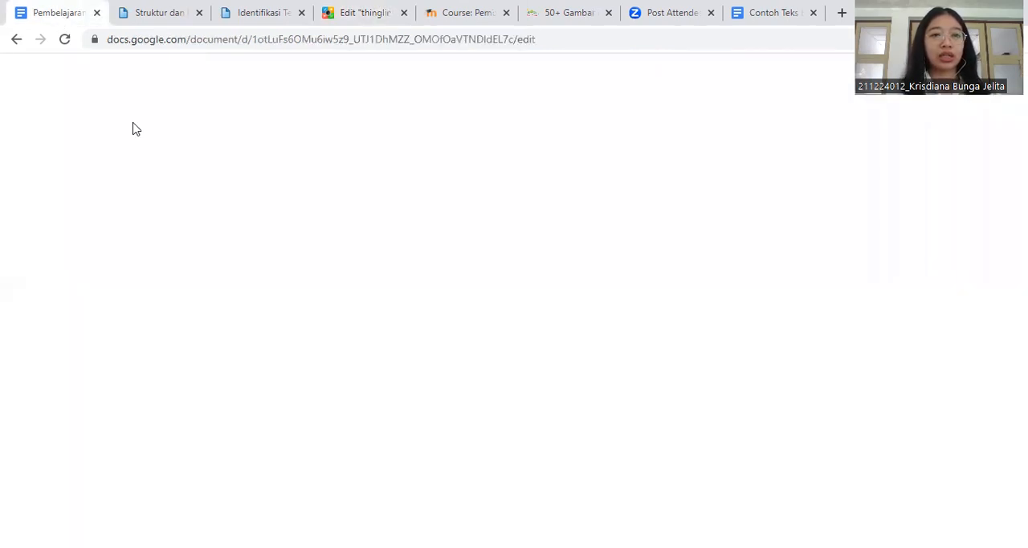
scroll(361, 466, down, 3)
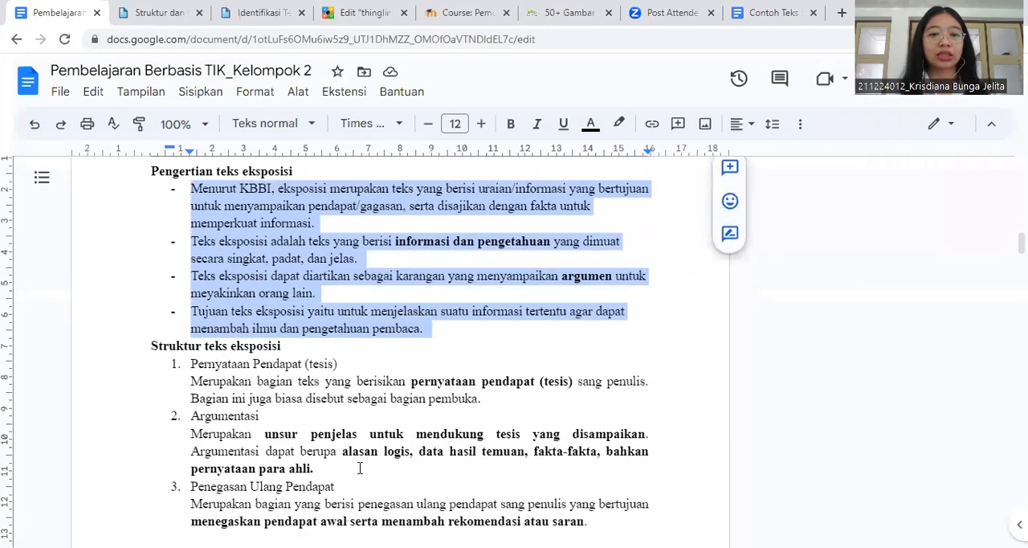
scroll(361, 466, down, 1)
scroll(360, 466, down, 1)
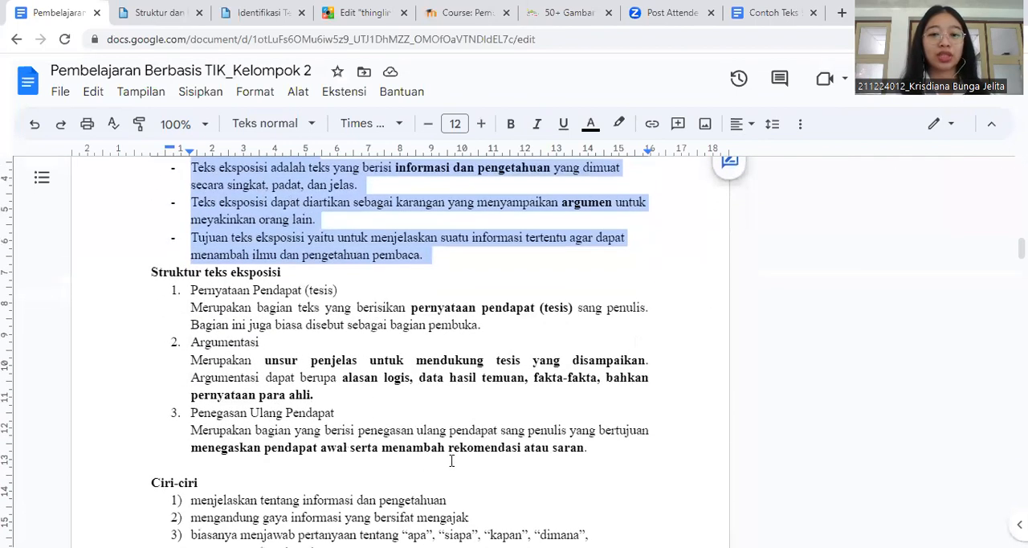
drag(588, 448, 191, 296)
key(ctrl+c)
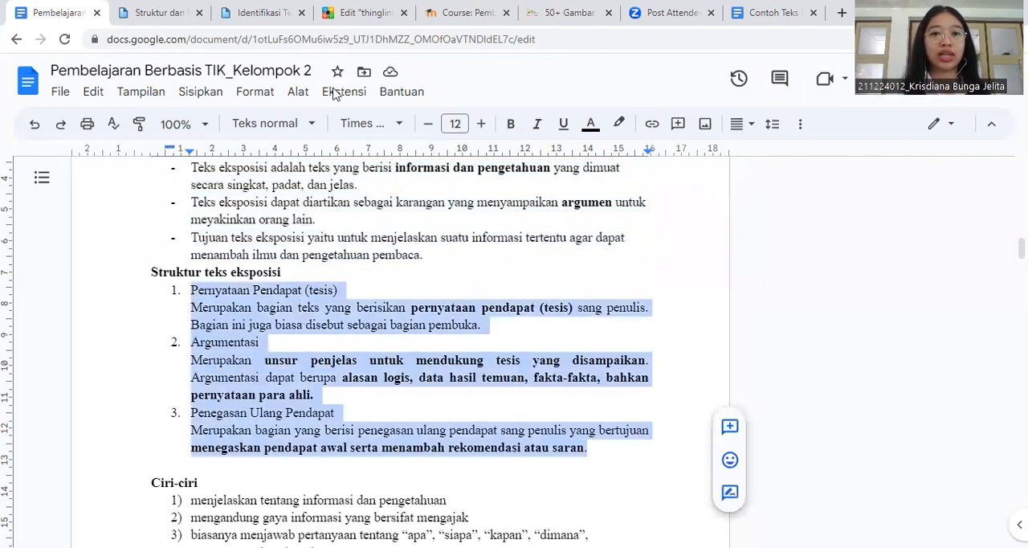
click(346, 14)
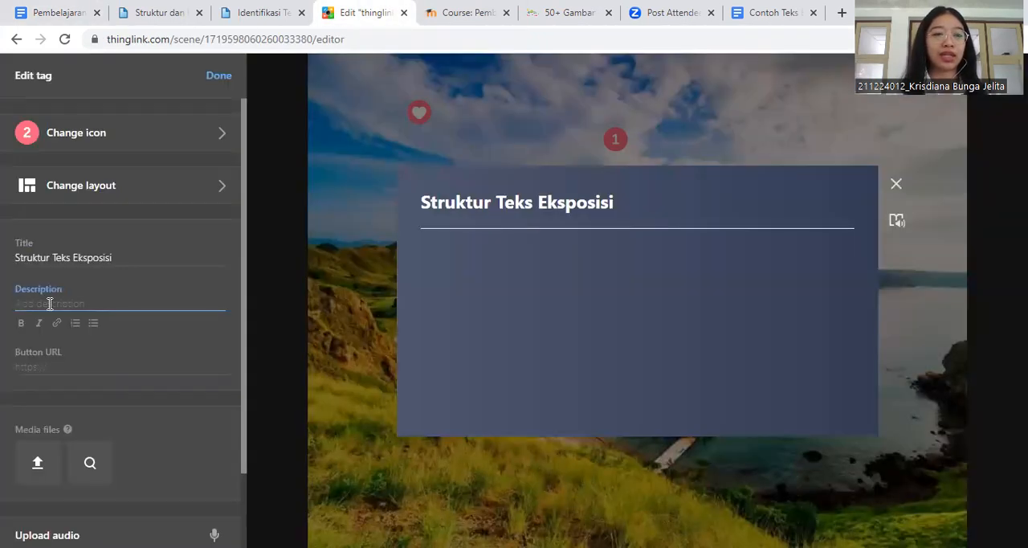
key(ctrl+v)
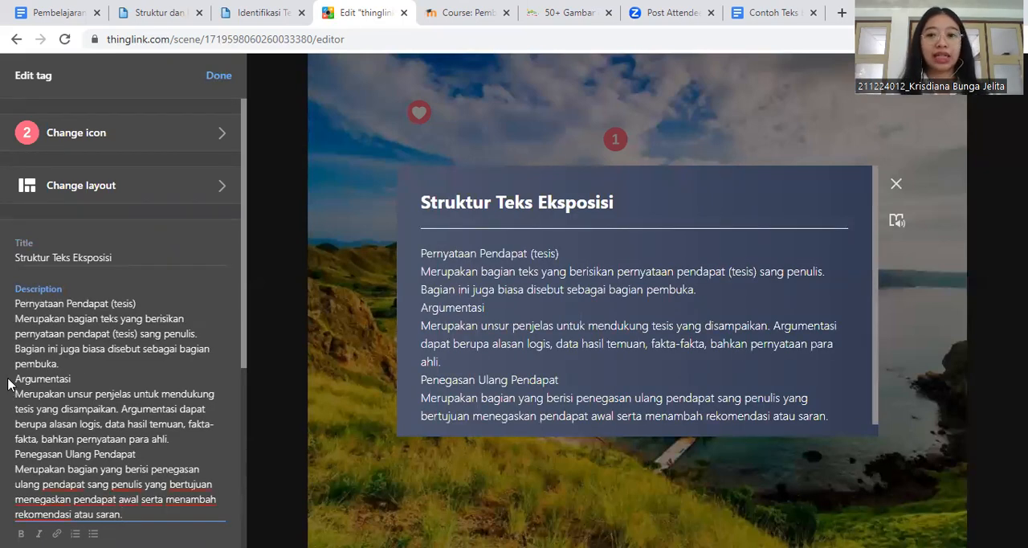
- Number the headings Pernyataan Pendapat (tesis), Argumentasi and Penegasan Ulang Pendapat in the description as 1., 2. and 3
click(16, 303)
text(1.)
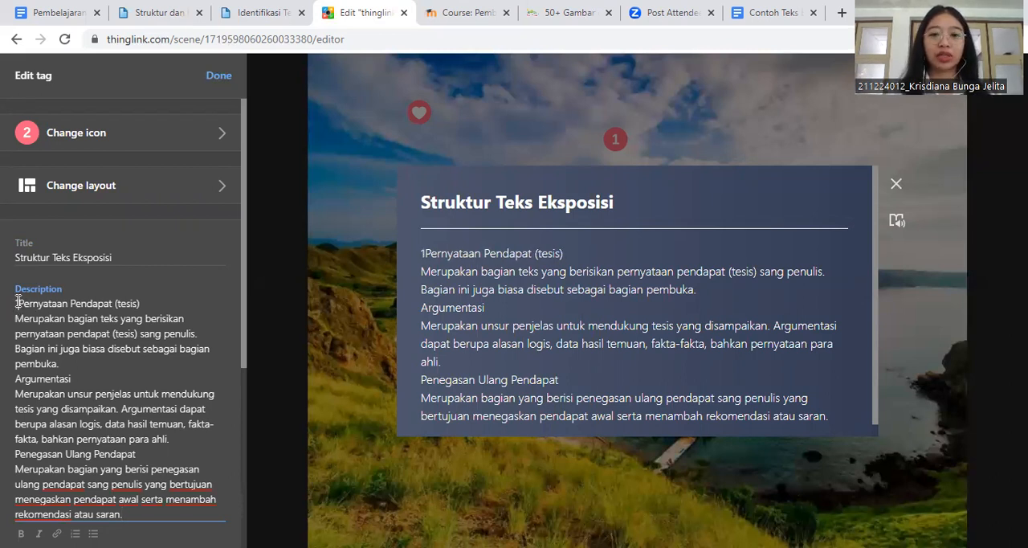
click(16, 378)
text(2.)
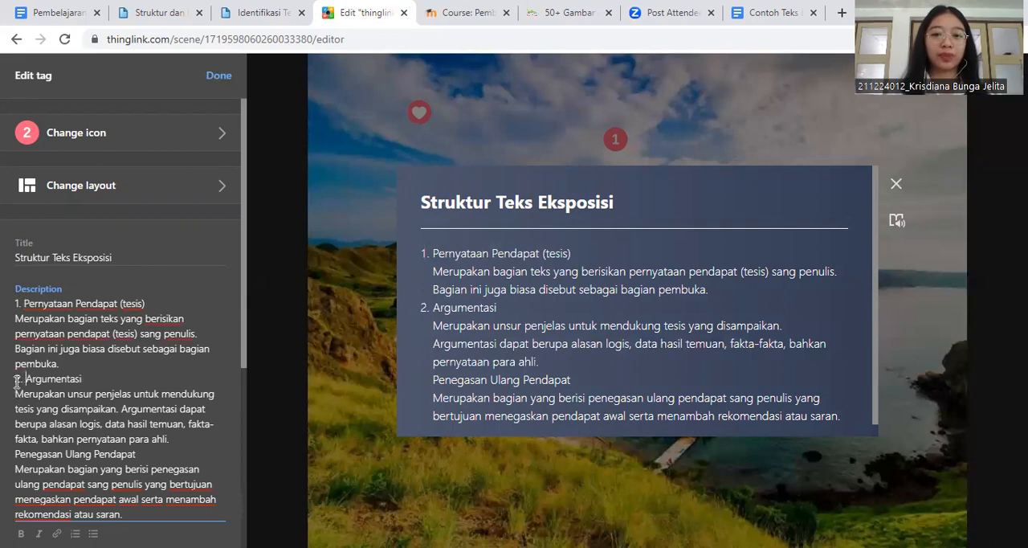
scroll(18, 384, down, 1)
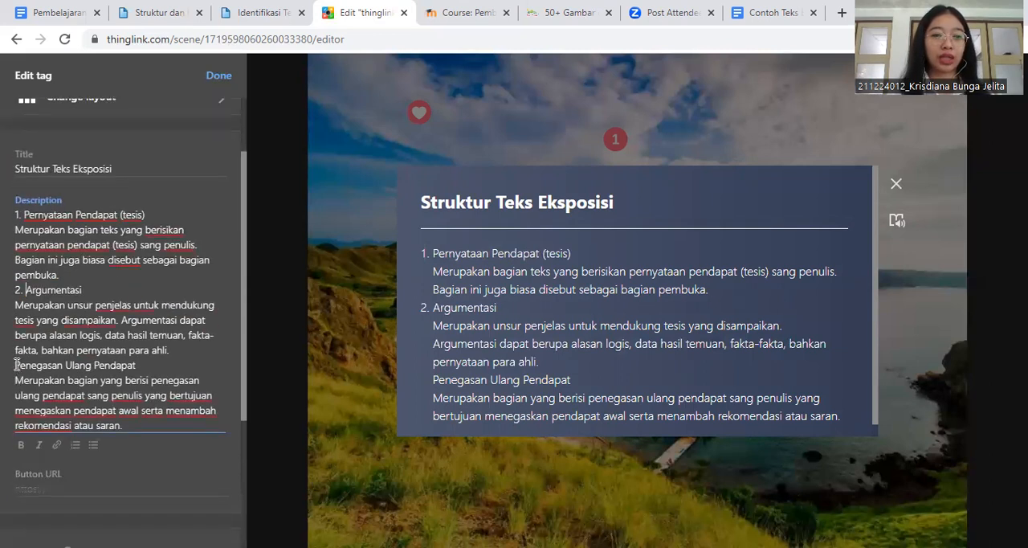
click(16, 365)
text(3.)
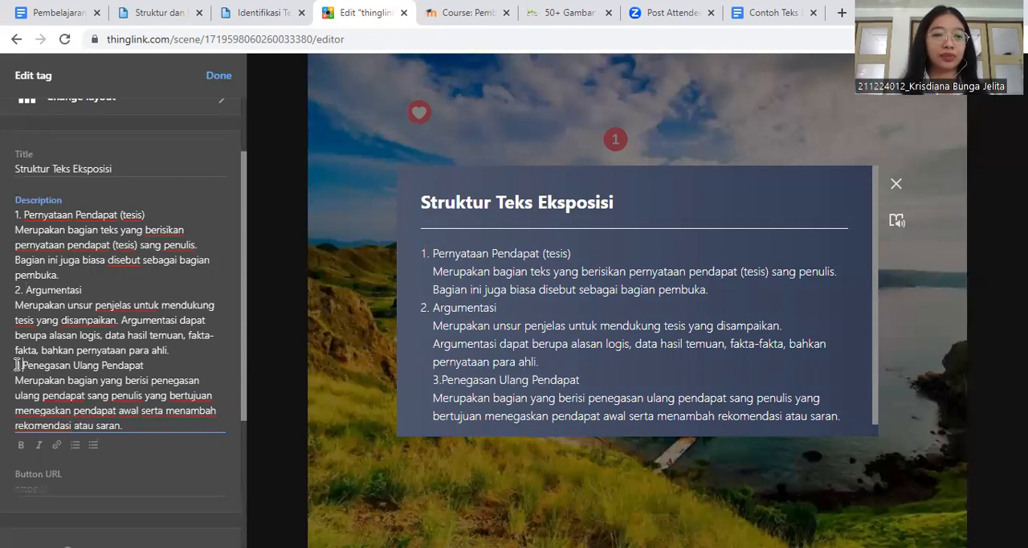
scroll(100, 298, down, 2)
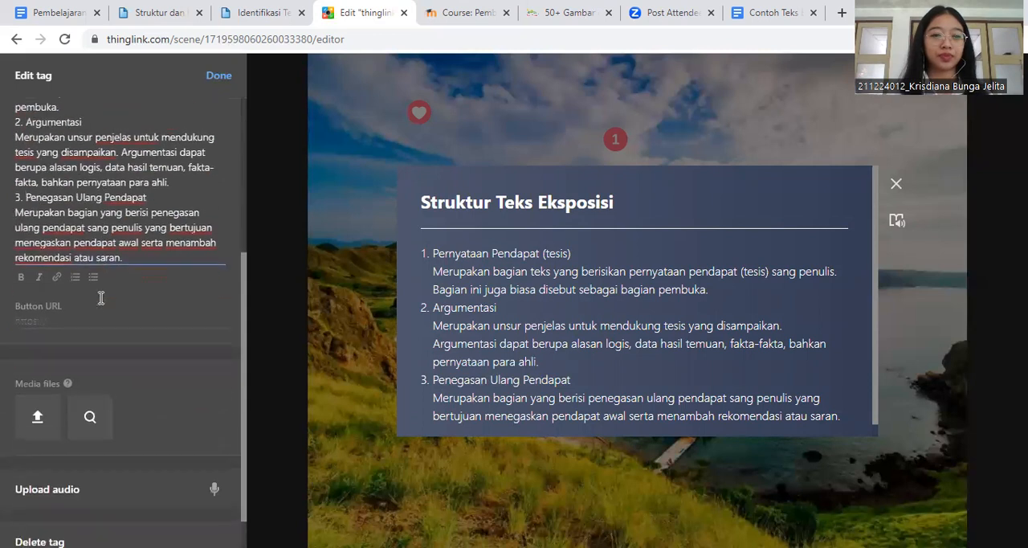
- Finish editing the number 2 tag and move it onto the grassy slope in the image's lower-left corner
scroll(120, 403, up, 3)
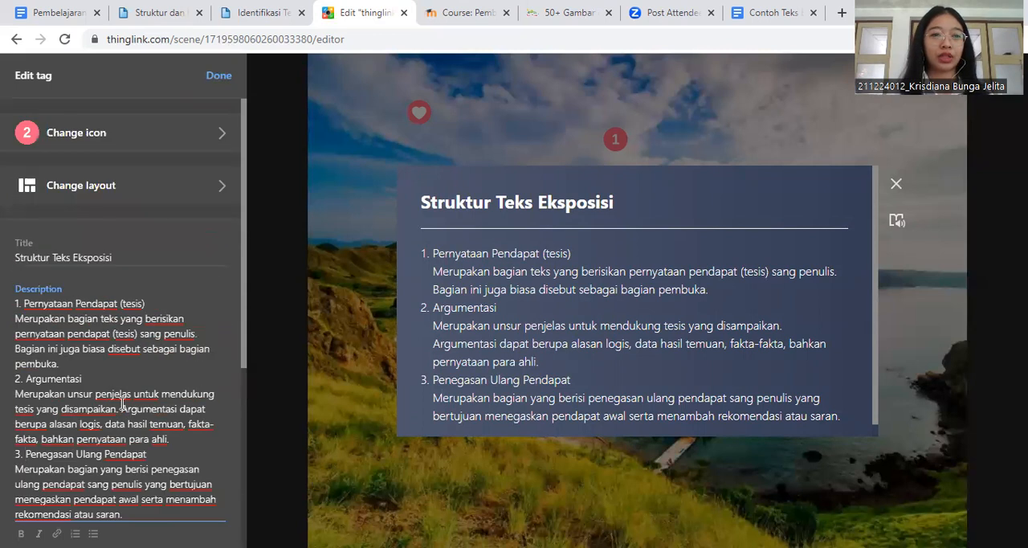
click(210, 75)
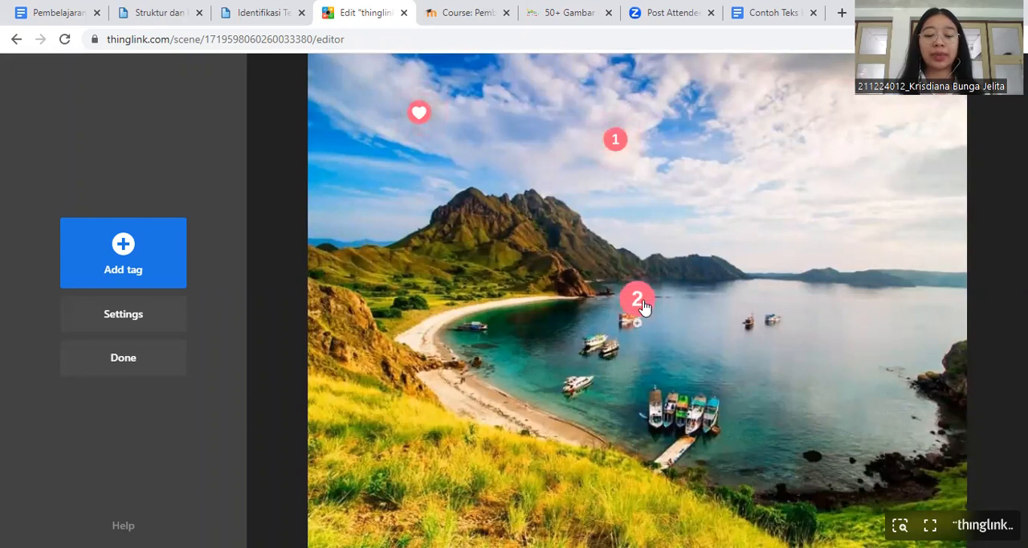
drag(639, 304, 353, 495)
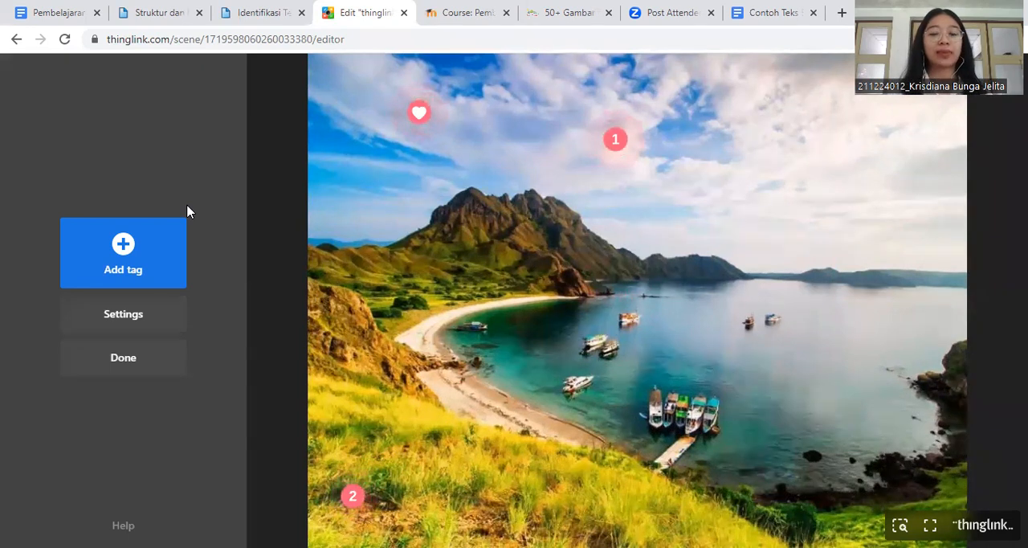
- Add a new text and media tag and give it the pink number 3 icon
click(127, 251)
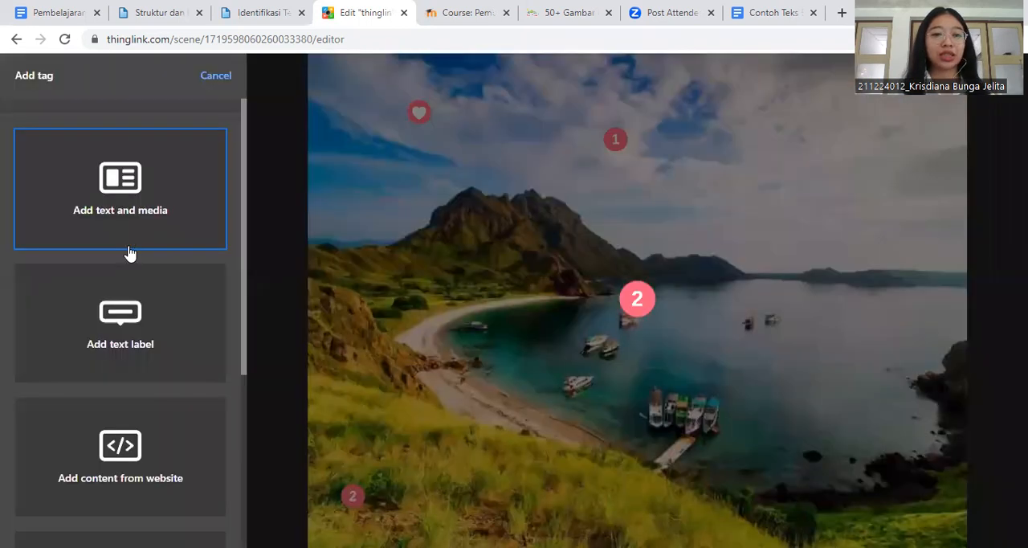
click(102, 166)
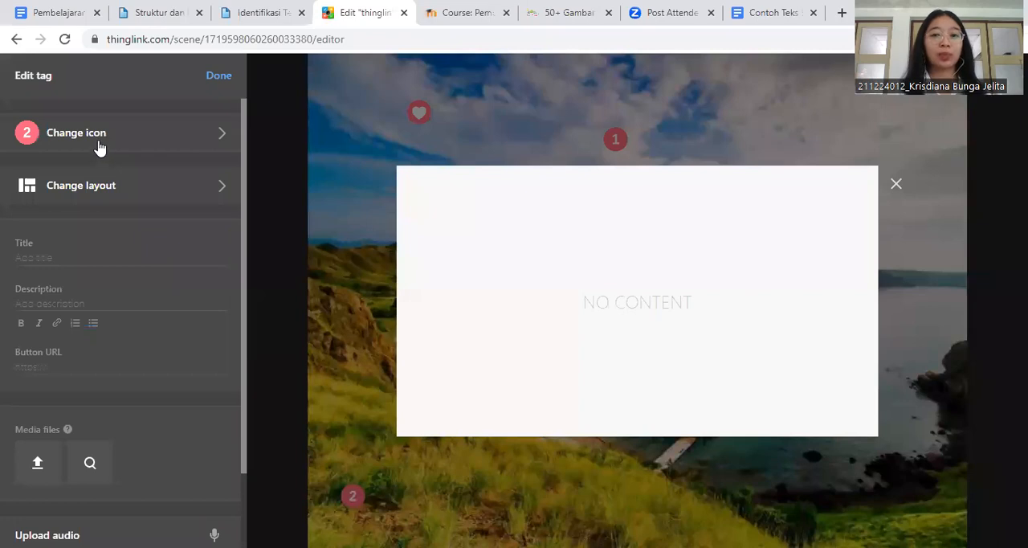
click(98, 147)
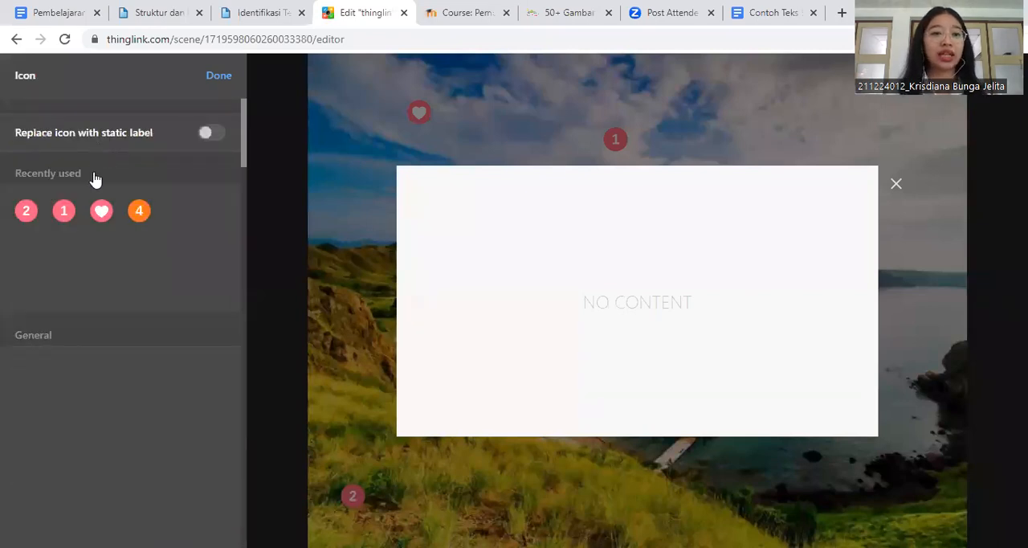
scroll(98, 302, down, 1)
scroll(98, 302, down, 8)
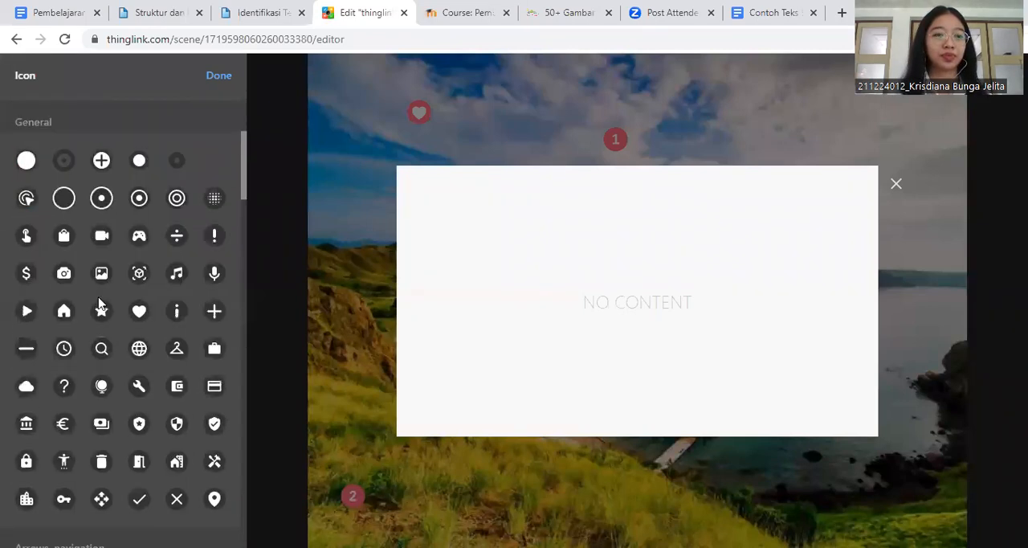
scroll(102, 302, down, 2)
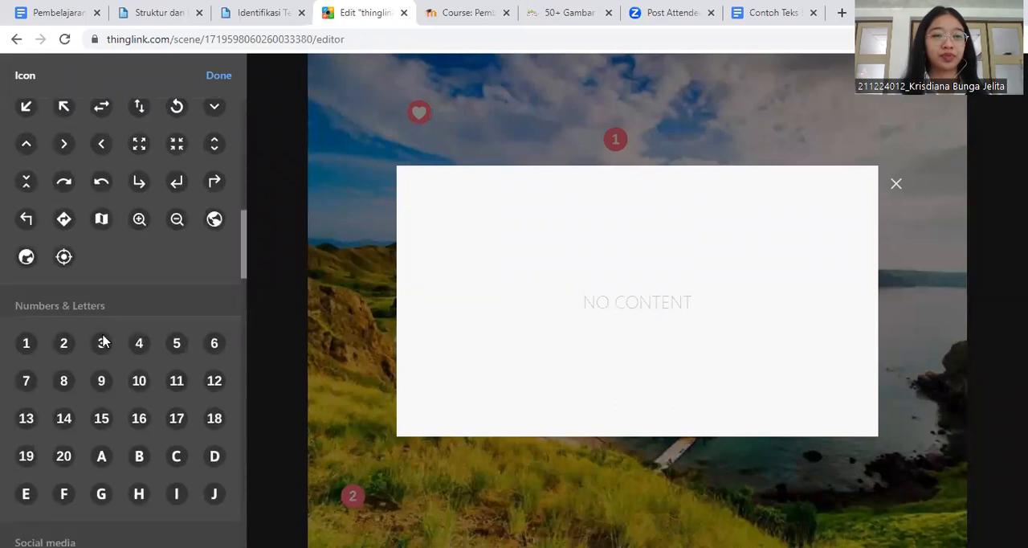
scroll(102, 354, down, 1)
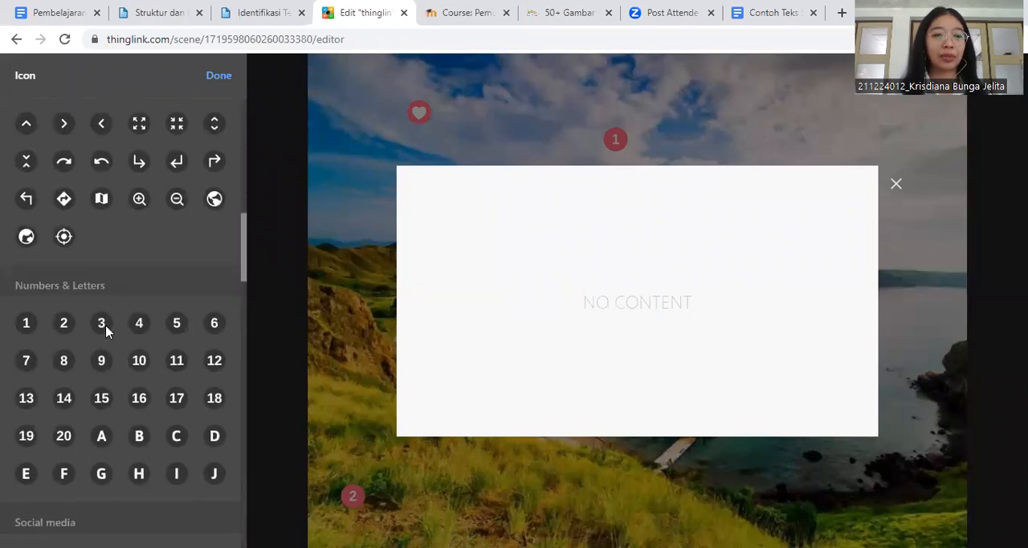
click(102, 325)
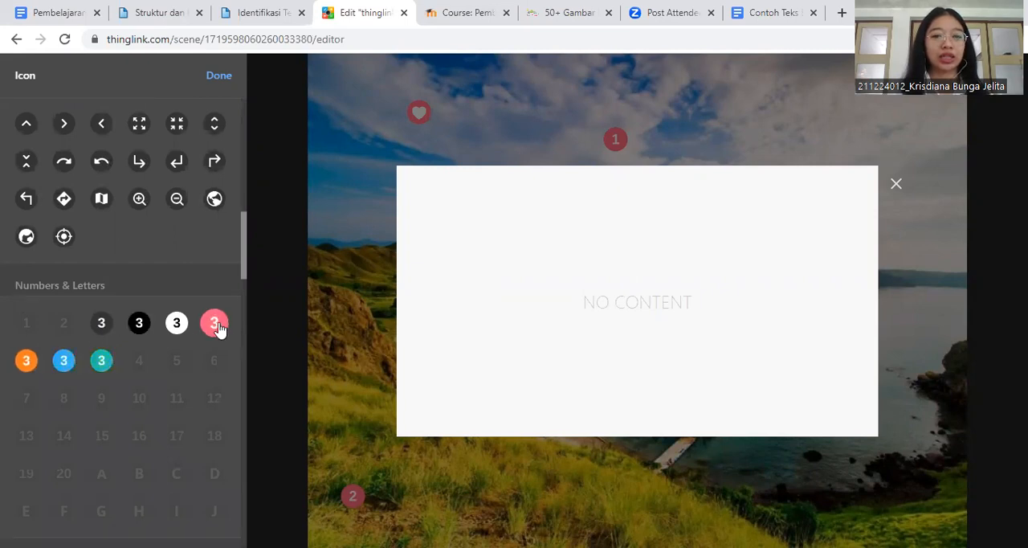
click(215, 324)
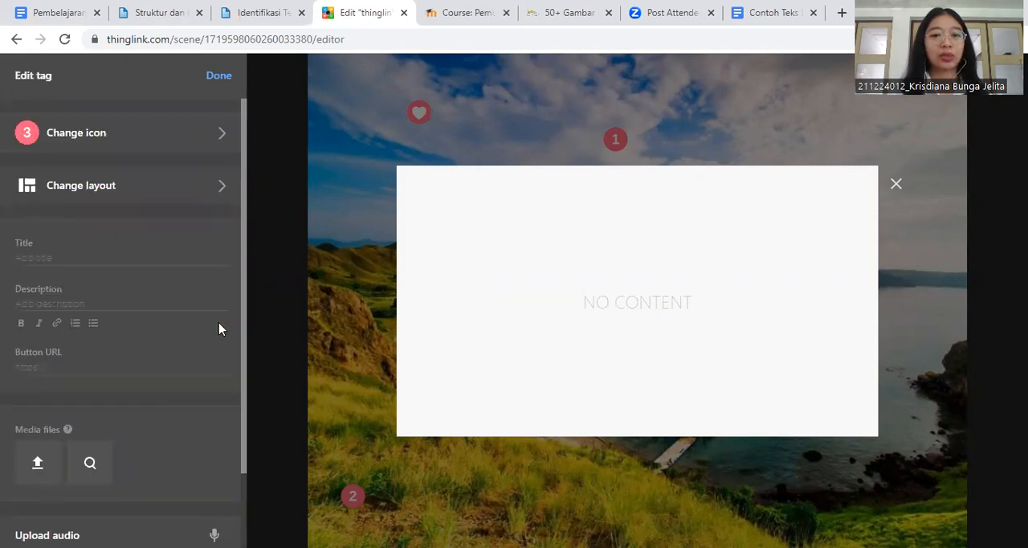
- Apply layout B2 to the new number 3 tag
click(171, 184)
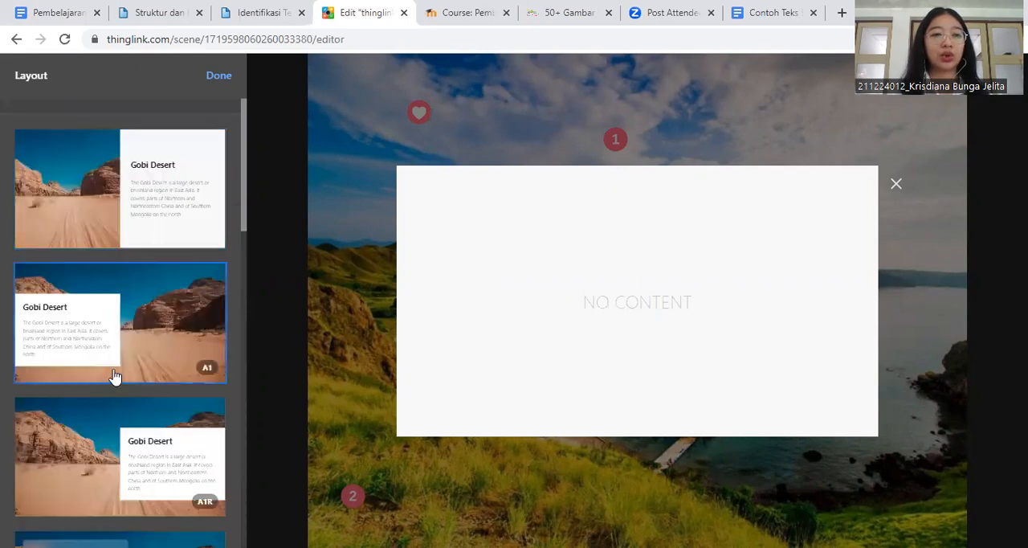
scroll(114, 376, down, 6)
scroll(115, 376, down, 3)
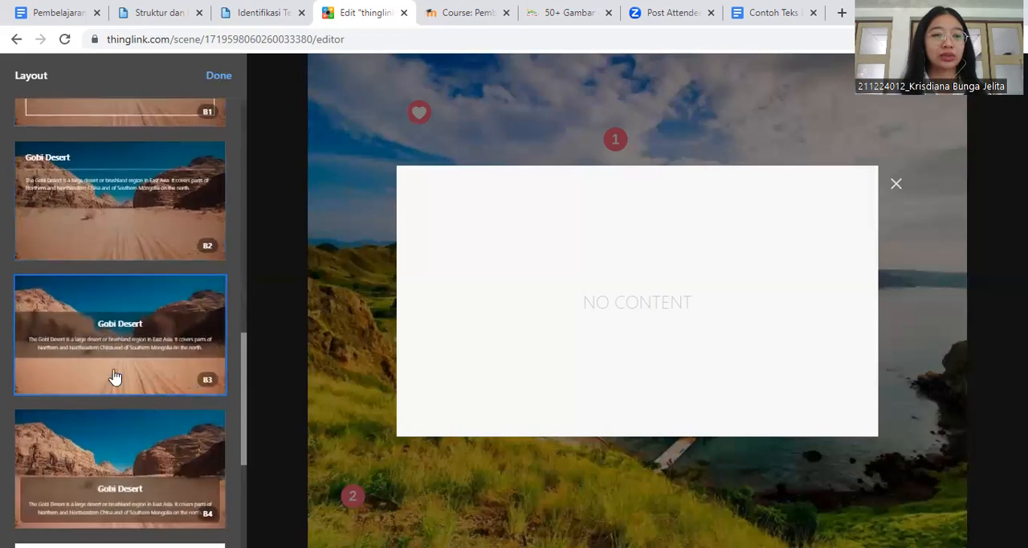
click(125, 221)
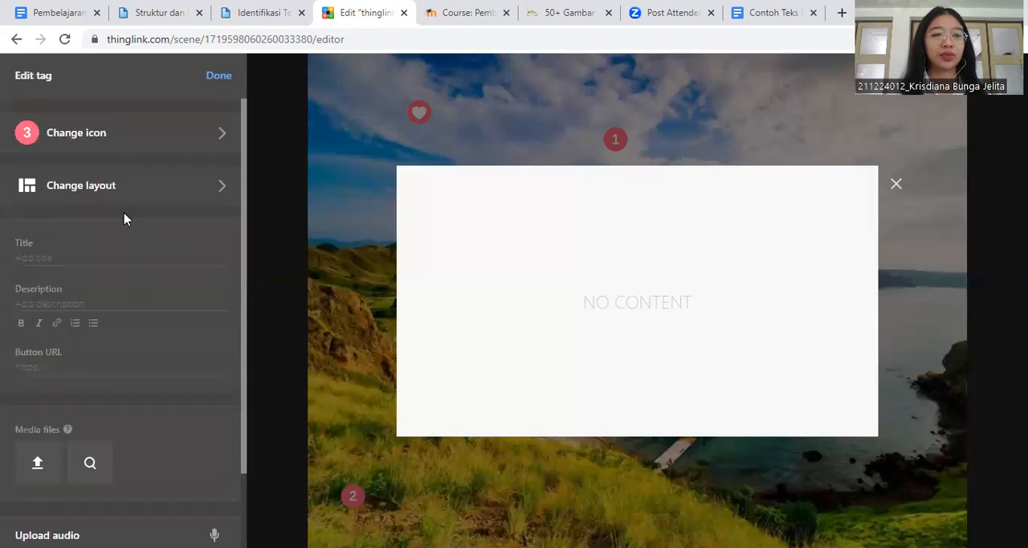
- Enter "Ciri-ciri Teks Eksposisi" as the title of the number 3 tag
click(28, 253)
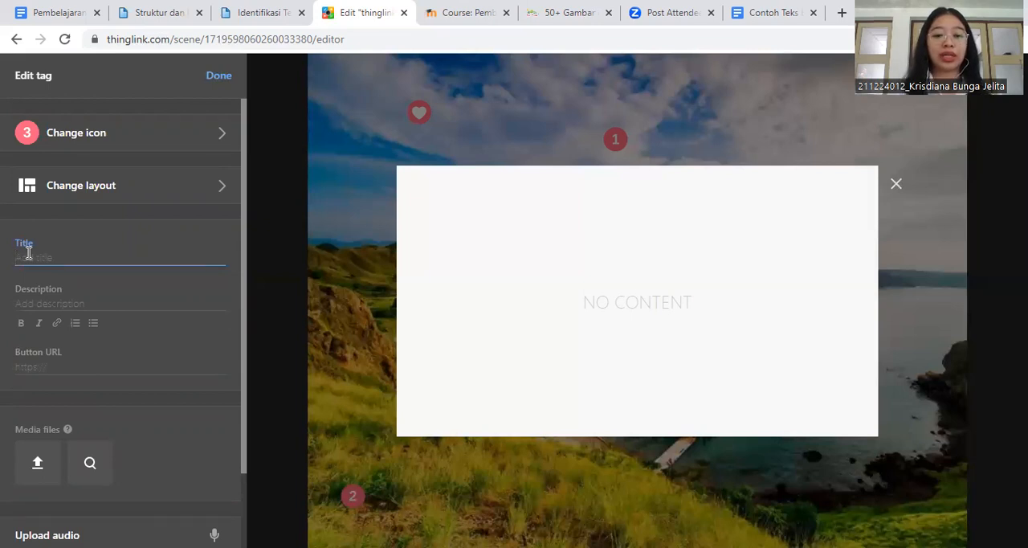
text(Ci)
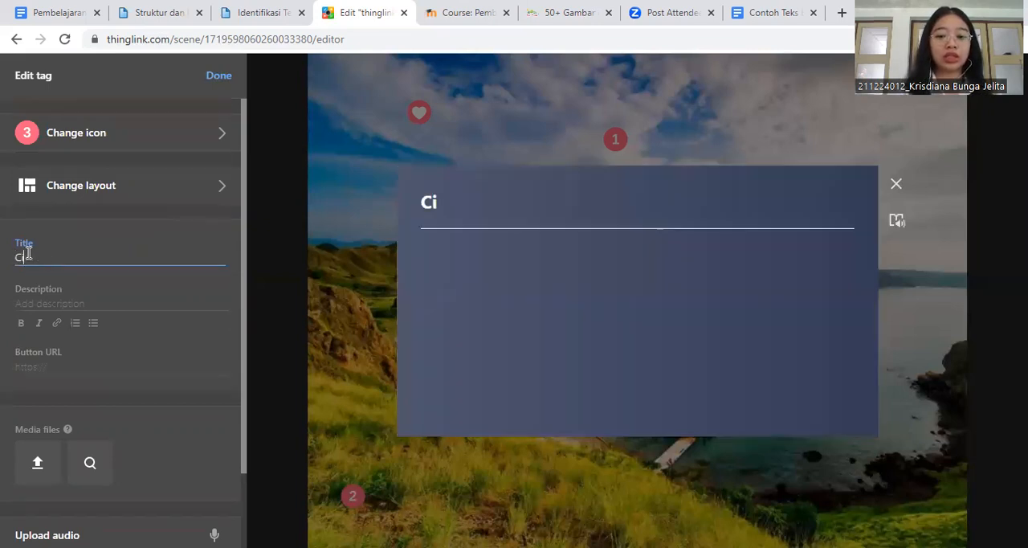
text(ri-vir)
key(BackSpace)
key(BackSpace)
key(BackSpace)
text(ciri)
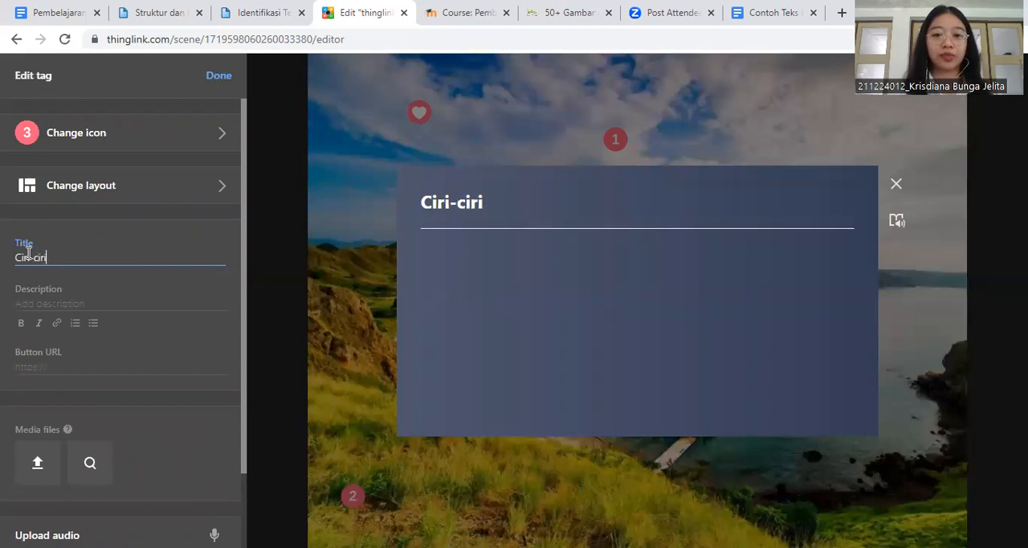
text( Teks E)
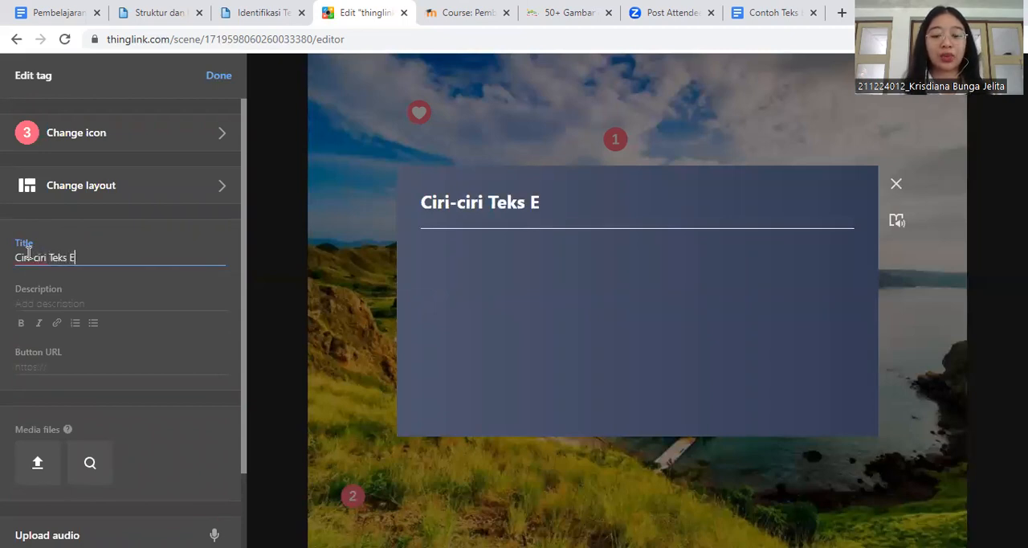
text(ksposisi)
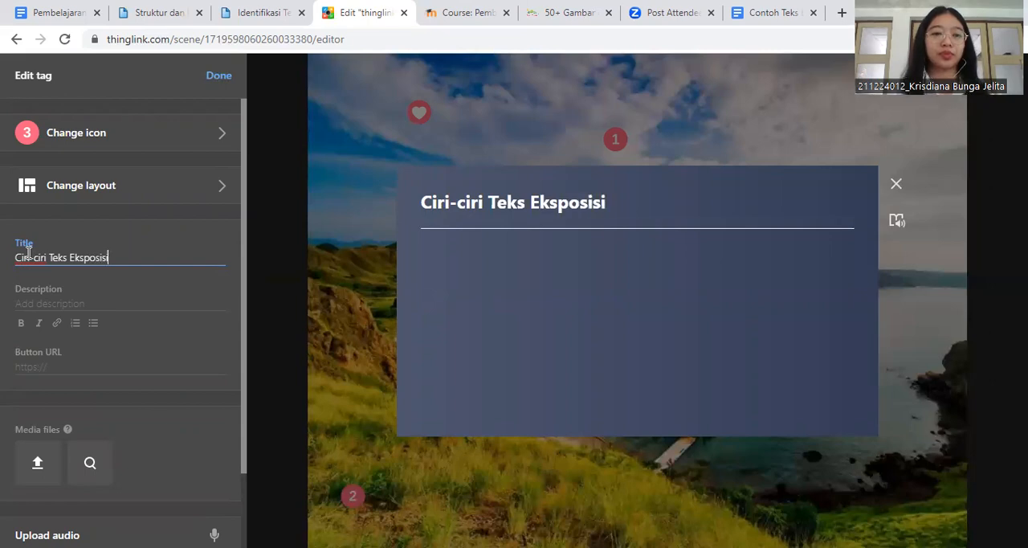
- Copy the ten points under "Ciri-ciri" from the Google Docs document and paste them into the ThingLink tag's description
click(57, 16)
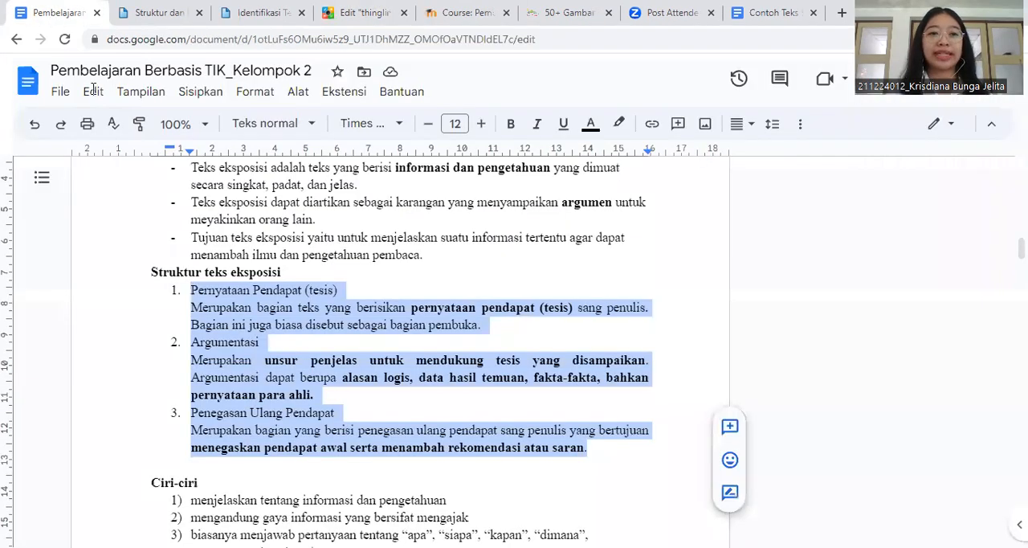
scroll(246, 362, down, 4)
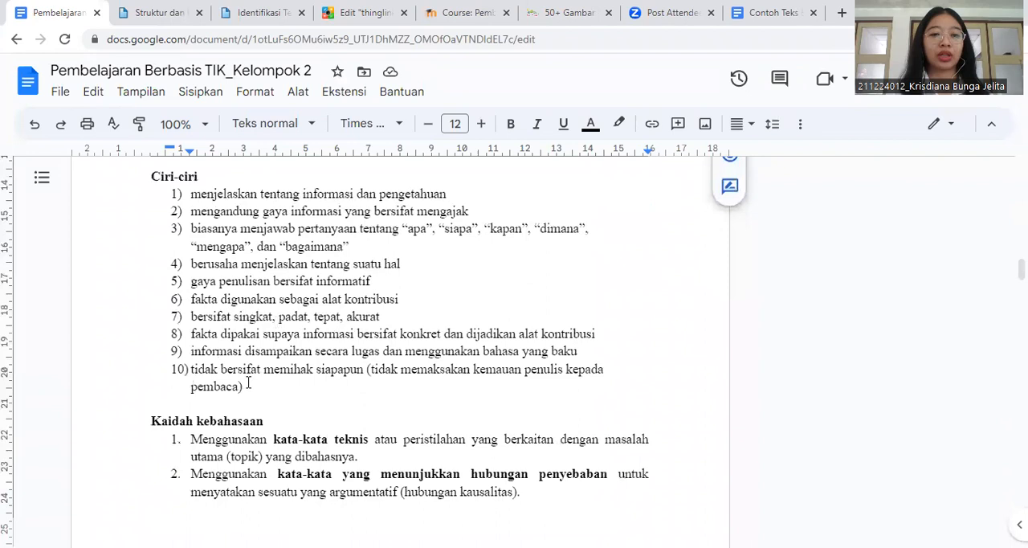
scroll(248, 384, up, 1)
drag(245, 416, 192, 229)
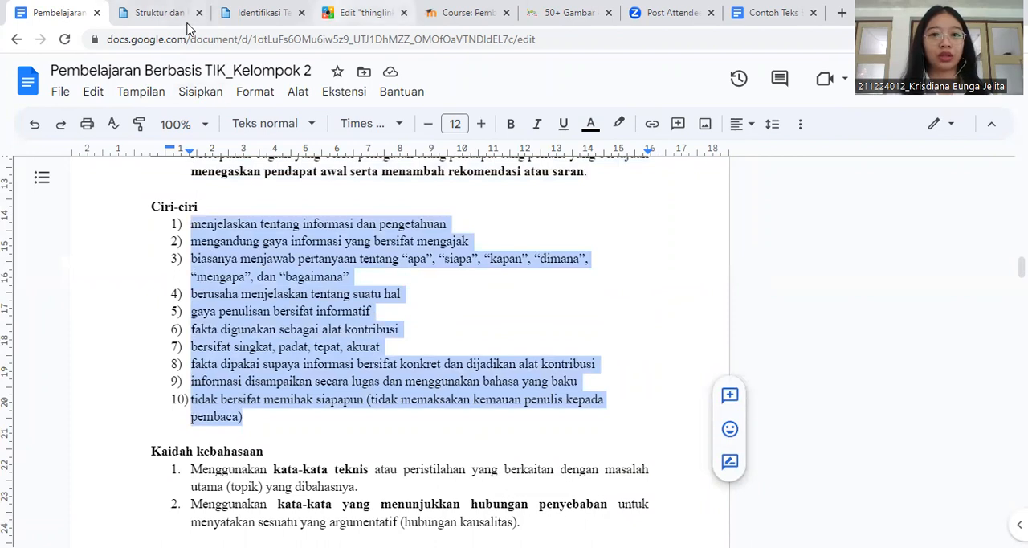
click(361, 12)
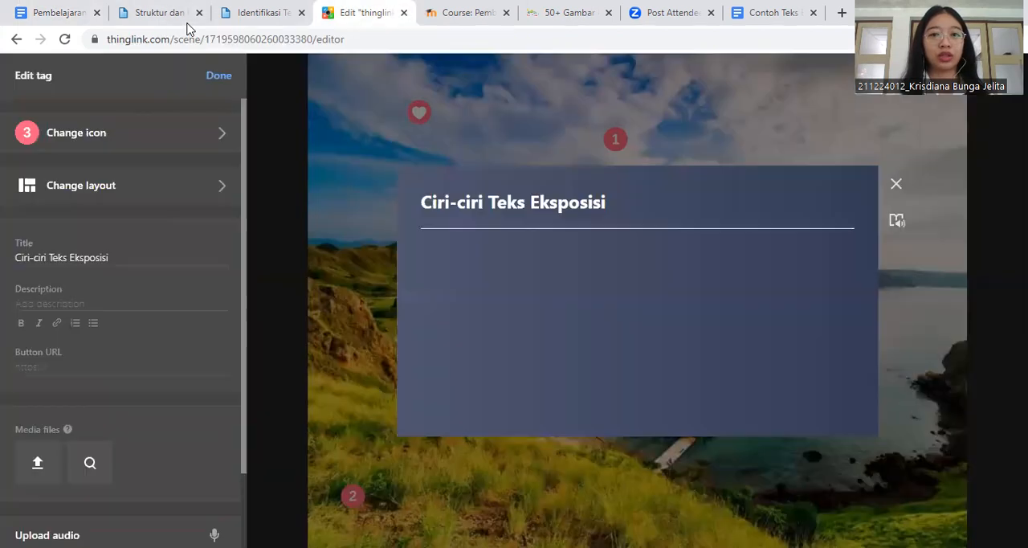
click(32, 298)
text(menjelaskan tentang informasi dan pengetahuan mengandung gaya informasi yang bersifat mengajak biasanya menjawab pertanyaan tentang "apa", "siapa", "kapan", "dimana", "mengapa", dan "bagaimana" berusaha menjelaskan tentang suatu hal gaya penulisan bersifat informatif fakta digunakan sebagai alat kontribusi bersifat singkat, padat, tepat, akurat fakta dipakai supaya informasi bersifat konkret dan dijadikan alat kontribusi informasi disampaikan secara lugas dan menggunakan bahasa yang baku tidak bersifat memihak siapapun (tidak memaksakan kemauan penulis kepada pembaca))
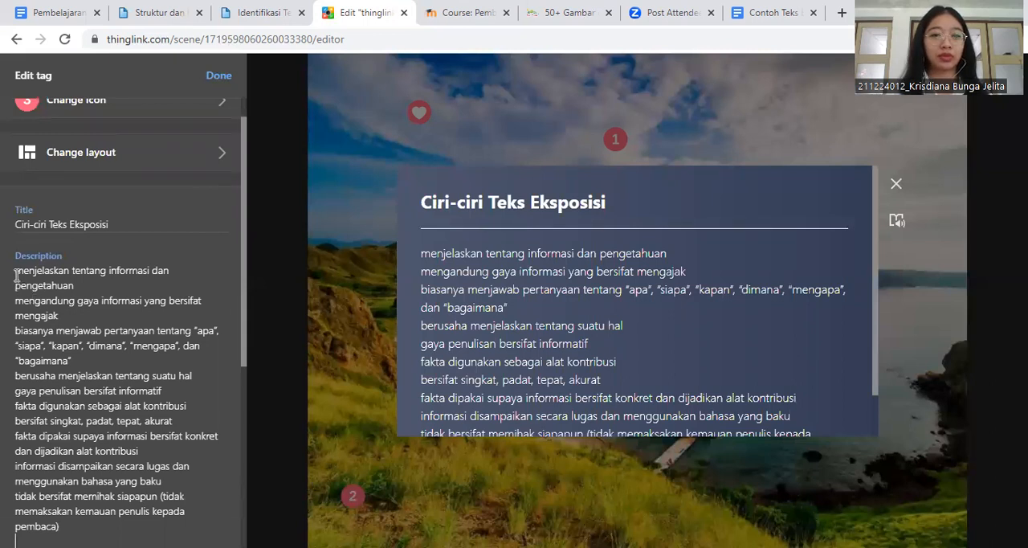
- Format all the pasted points in the number 3 tag's description as a bulleted list
drag(15, 274, 75, 523)
scroll(75, 523, down, 3)
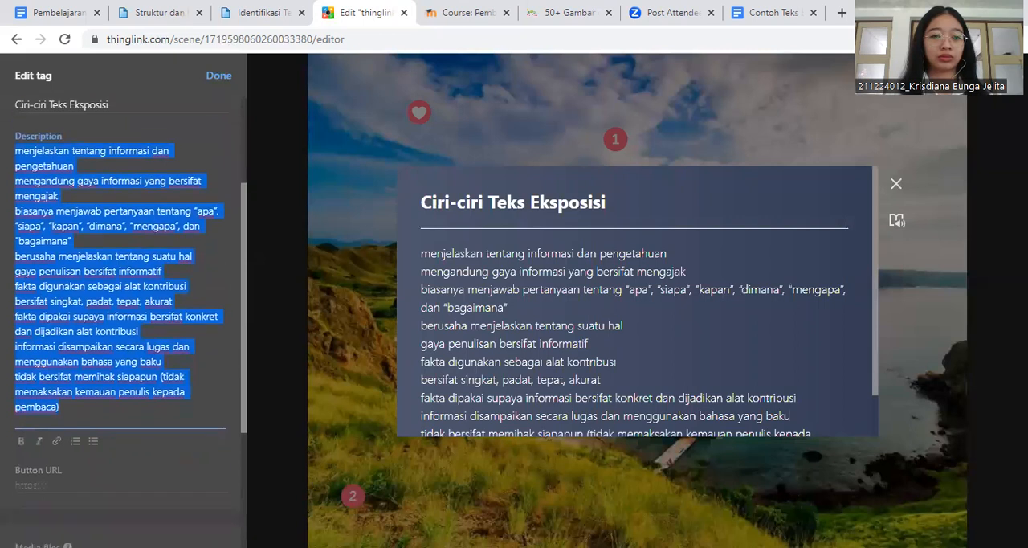
click(92, 439)
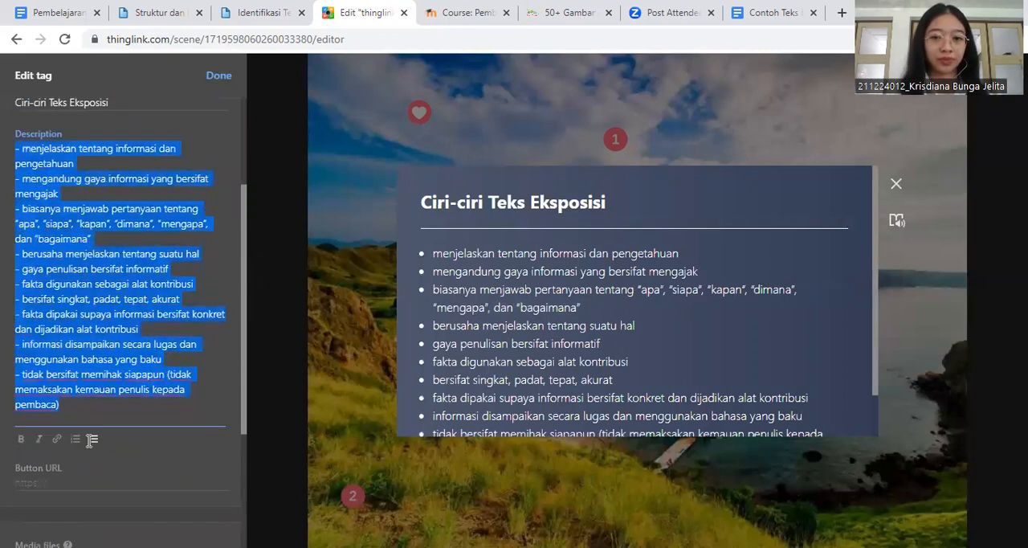
scroll(117, 310, down, 1)
click(105, 274)
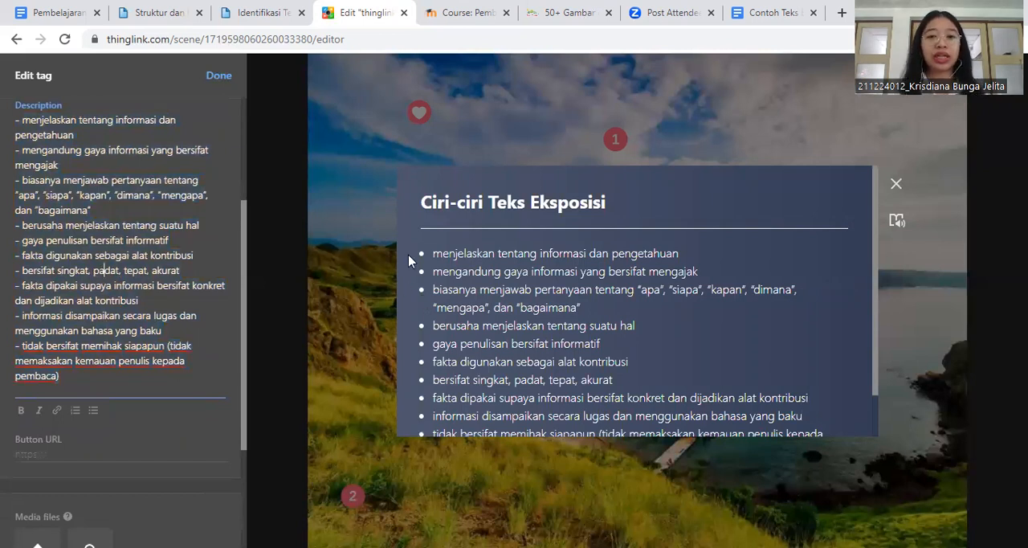
- Finish editing the number 3 tag and move it beside the rocks near the image's lower-right corner
scroll(188, 288, up, 1)
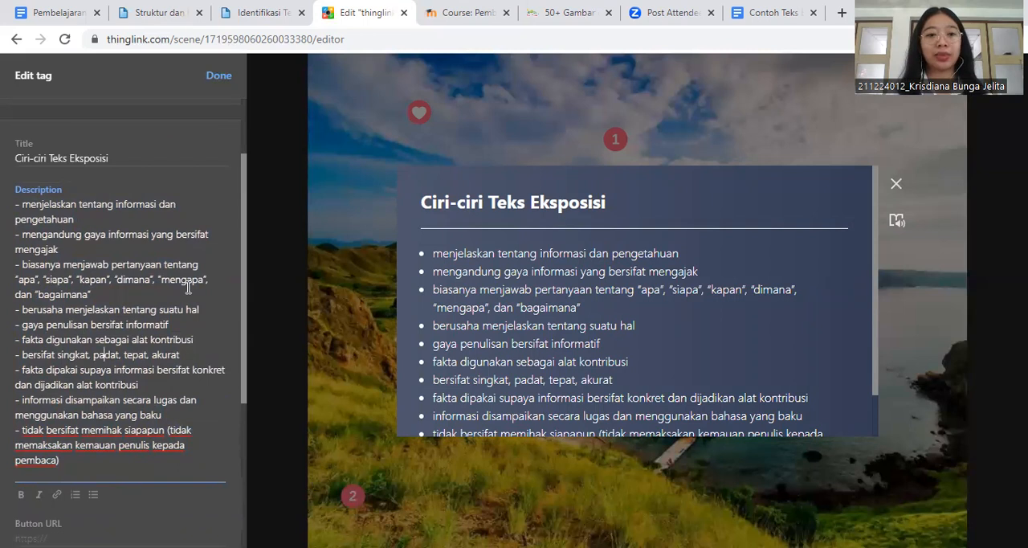
scroll(188, 288, down, 1)
scroll(168, 416, down, 1)
scroll(166, 413, up, 3)
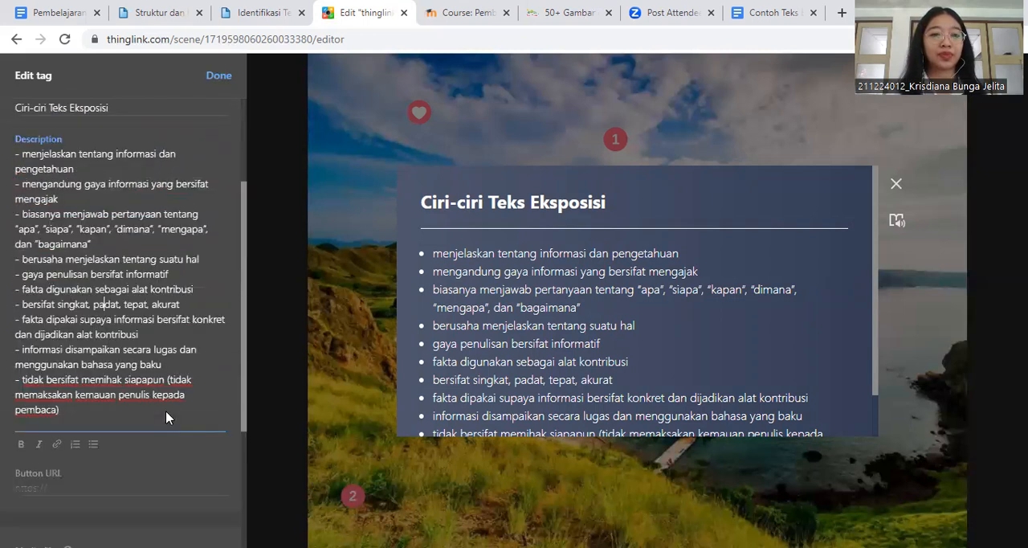
click(219, 78)
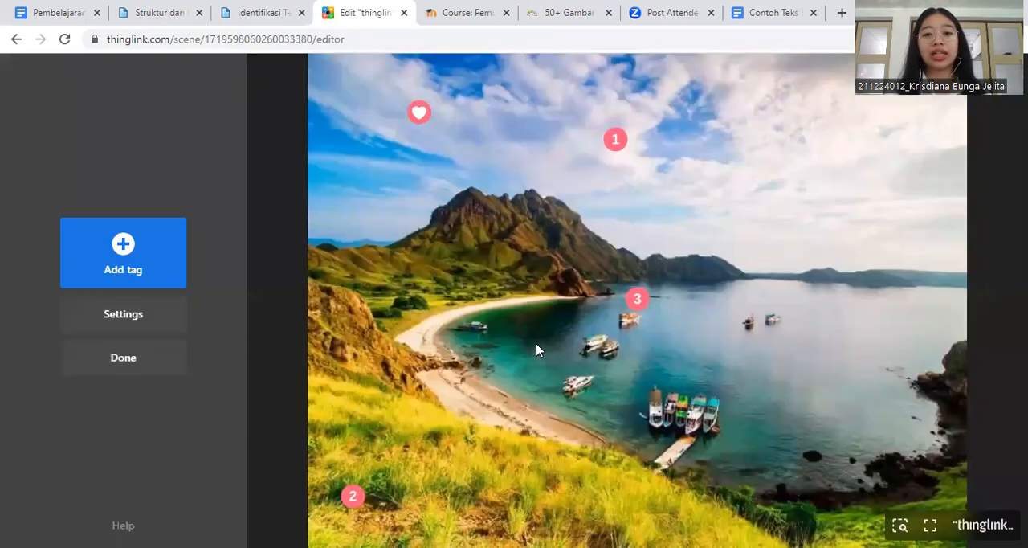
drag(637, 298, 900, 441)
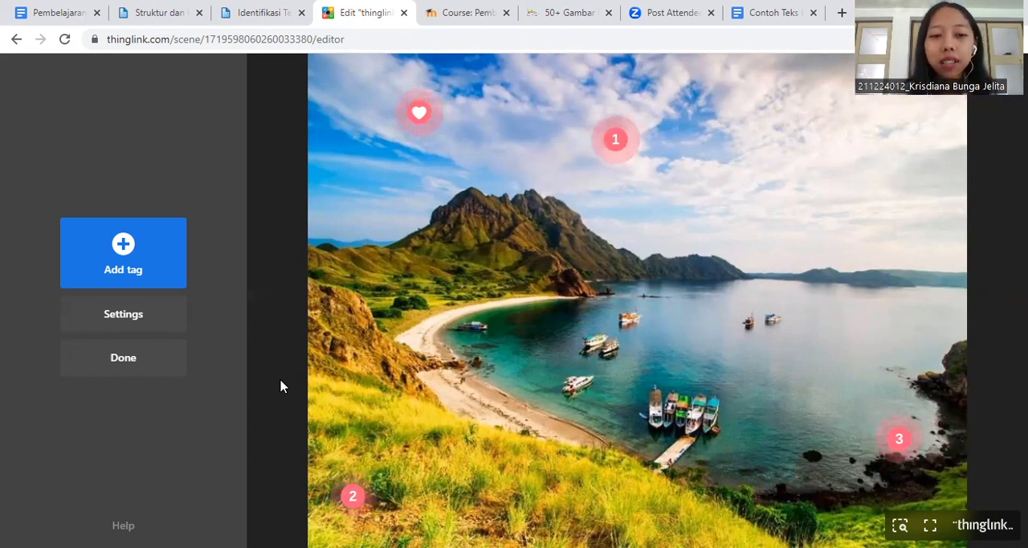
- Add another text and media tag and give it the recently used orange number 3 icon
click(139, 277)
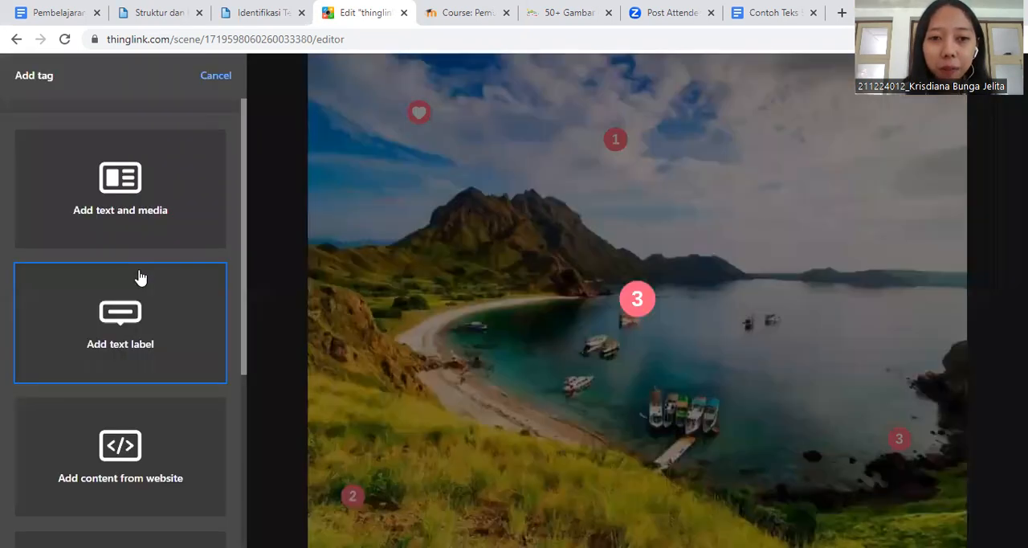
click(139, 215)
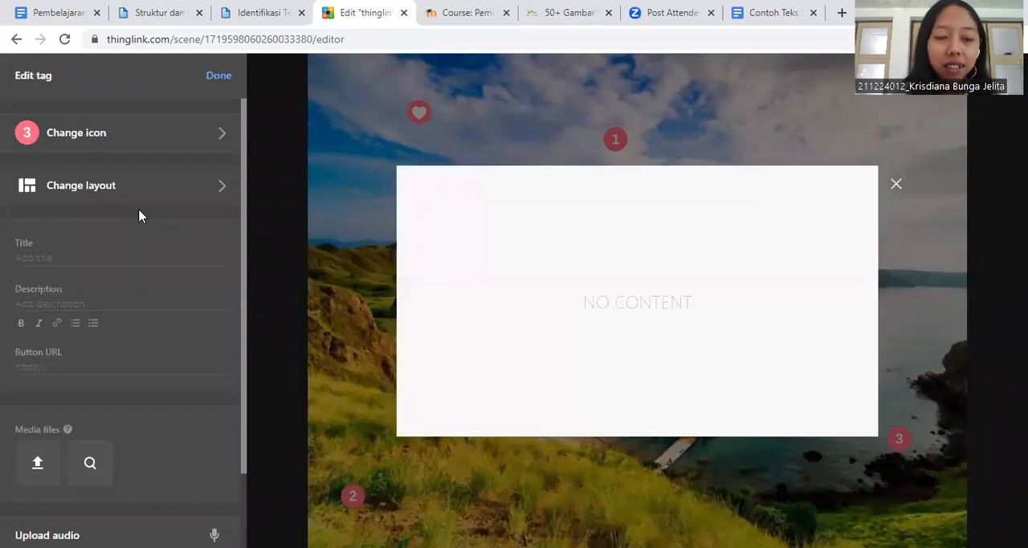
click(158, 149)
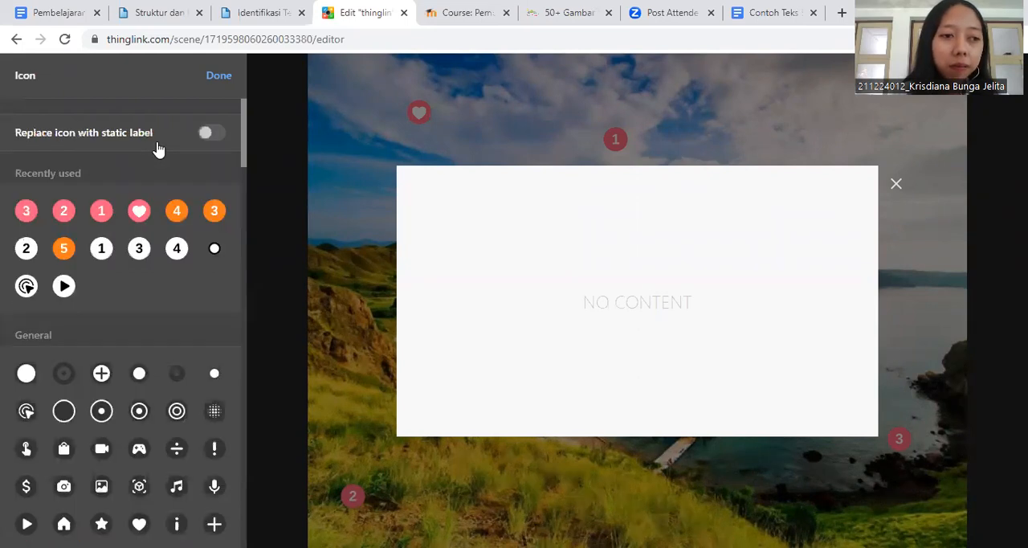
click(214, 213)
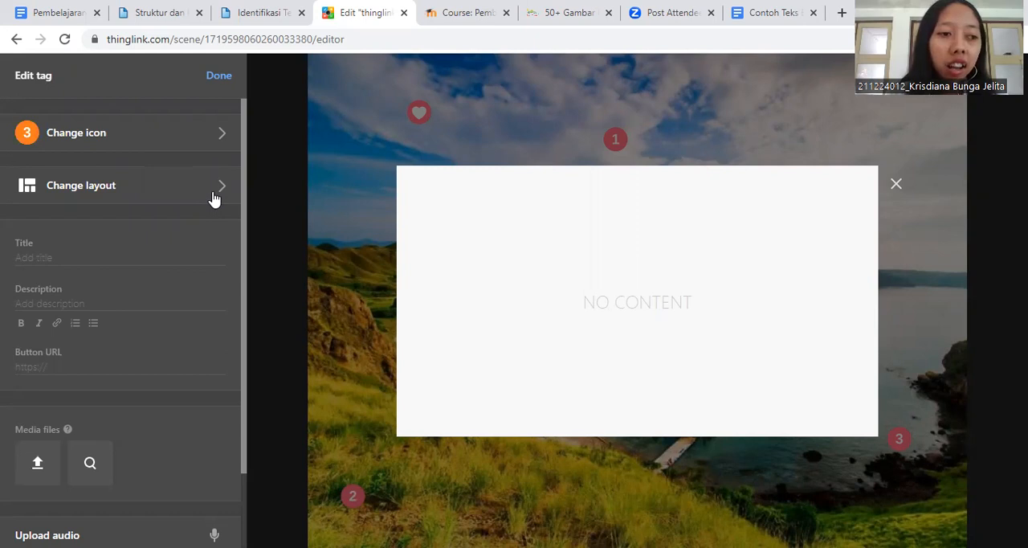
- Apply the B2 layout to the new orange number 3 tag
click(214, 200)
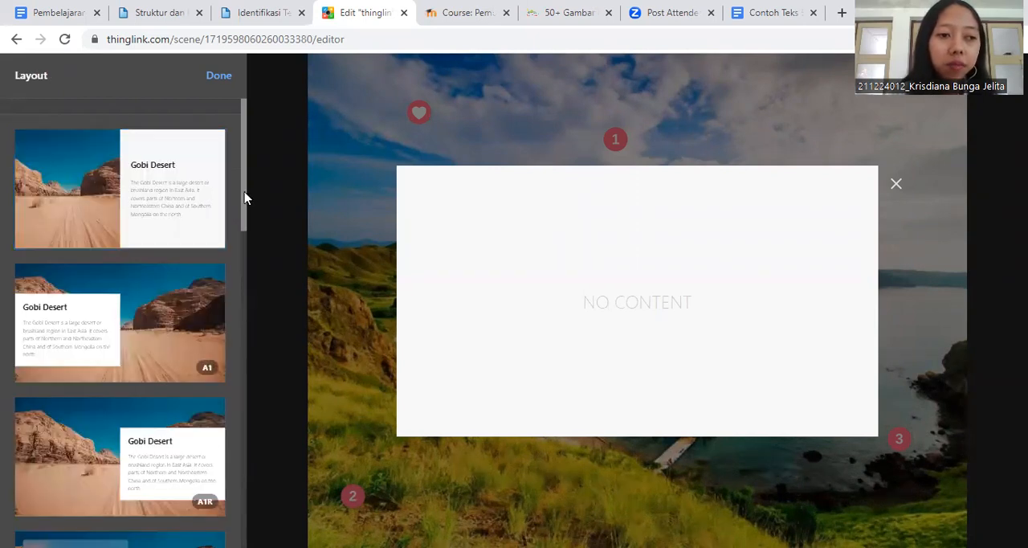
drag(243, 198, 256, 416)
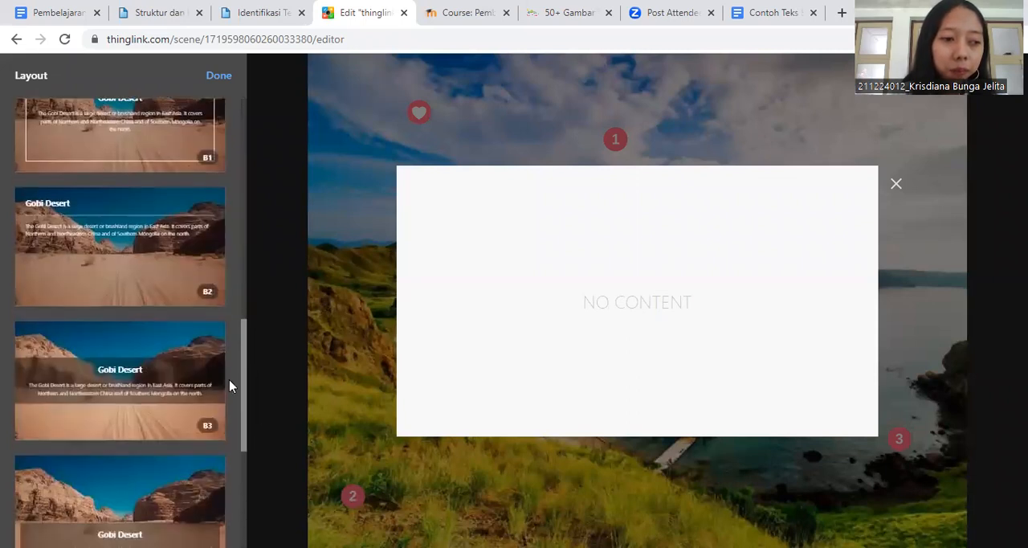
click(118, 254)
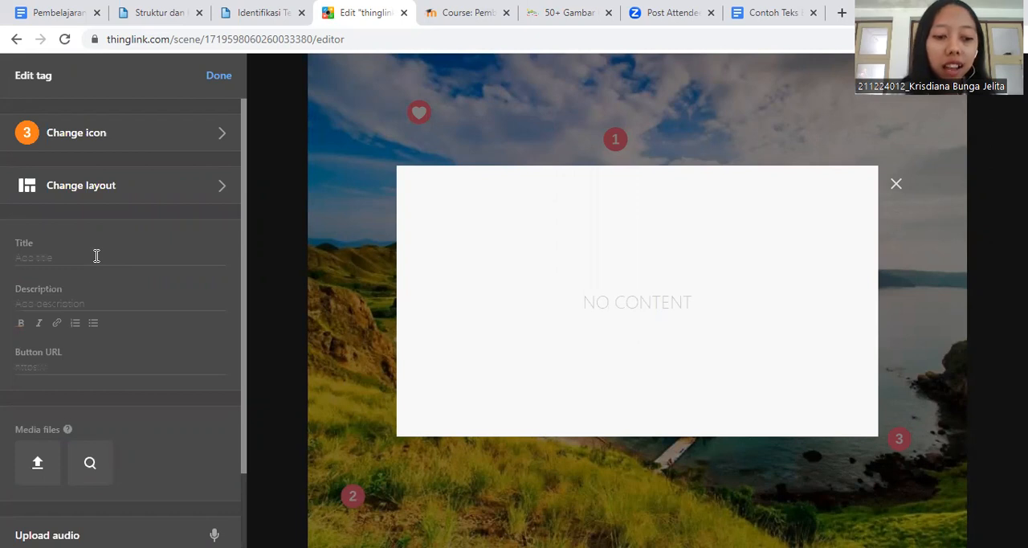
- Title the new orange tag "KAIDAH KEBAHASAAN" in capital letters
click(96, 256)
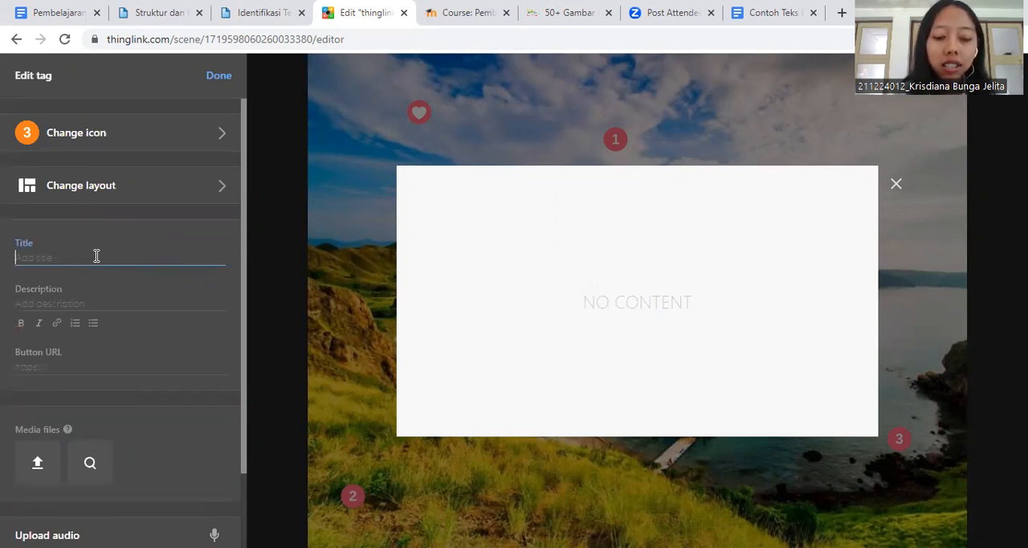
text(kai)
key(BackSpace)
key(BackSpace)
key(BackSpace)
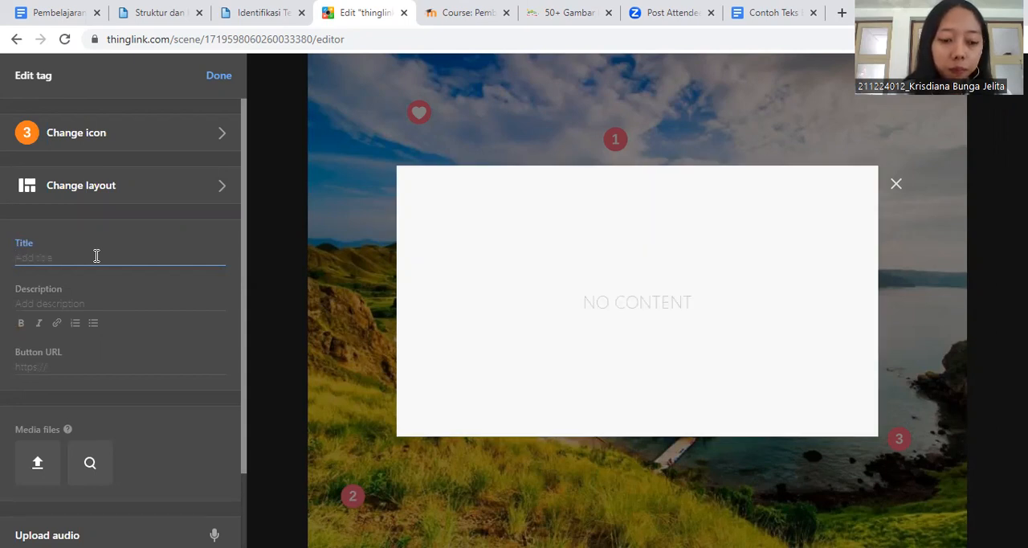
text(KAIDAH KEBAHA)
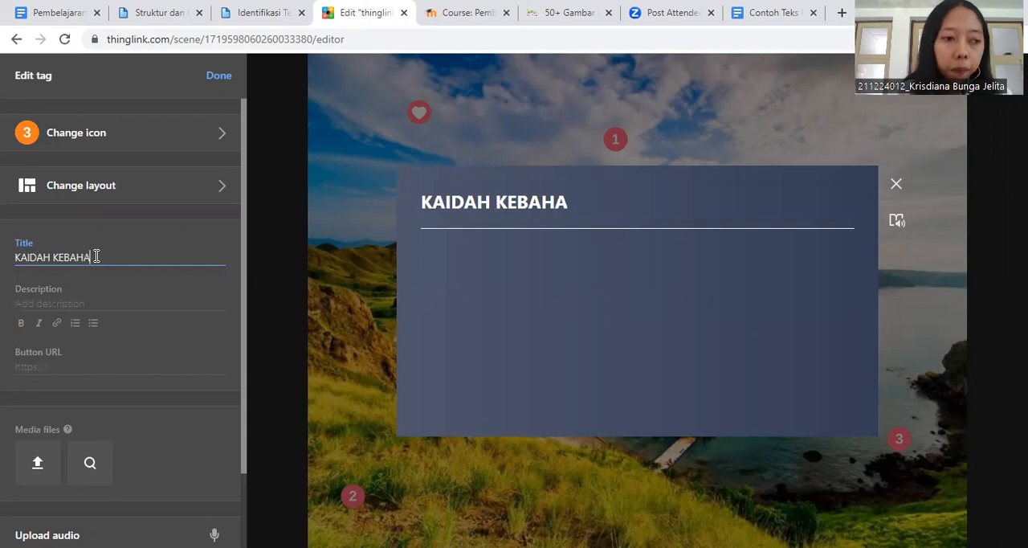
text(SAAN)
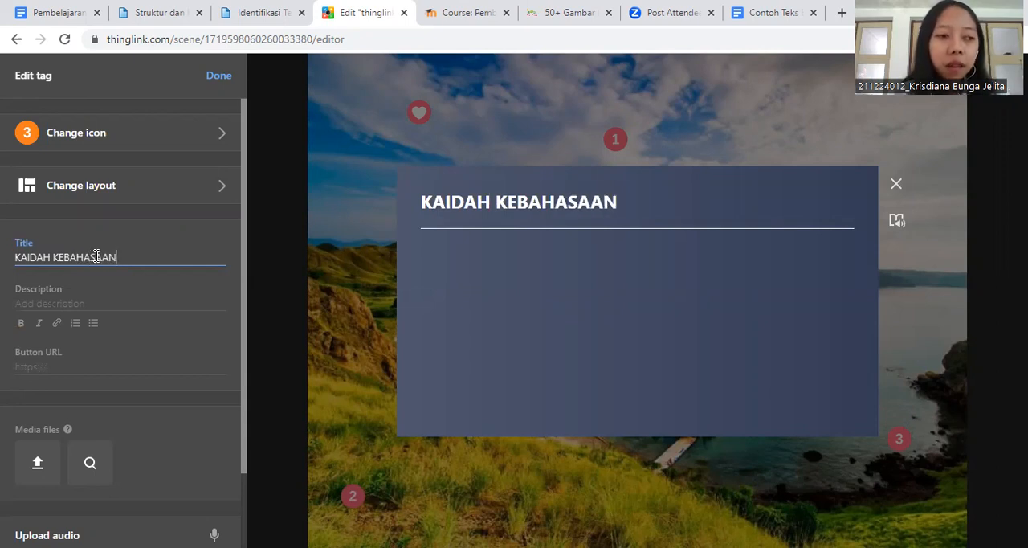
- Copy the six points under "Kaidah kebahasaan" from the Google Docs document and paste them into the ThingLink tag's description
click(84, 299)
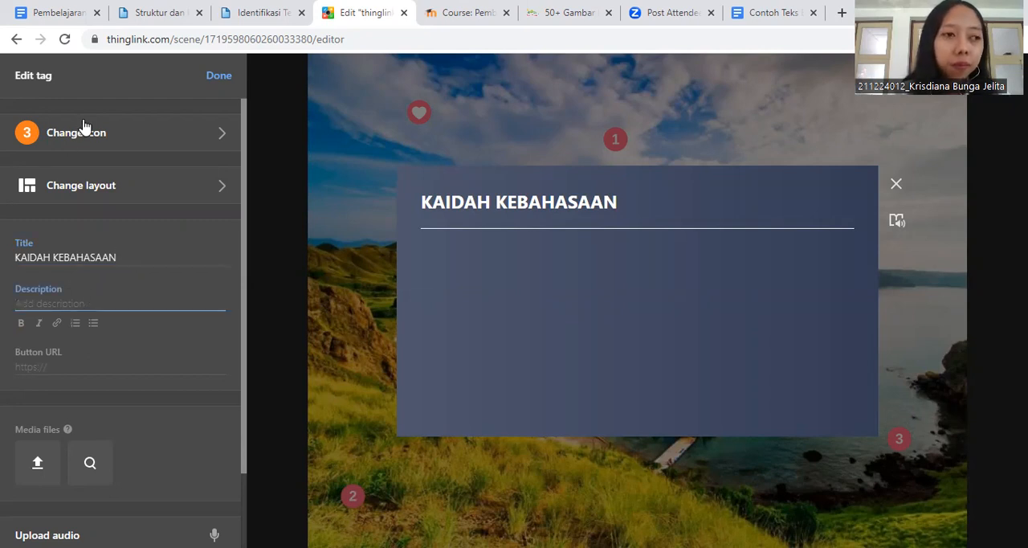
click(66, 13)
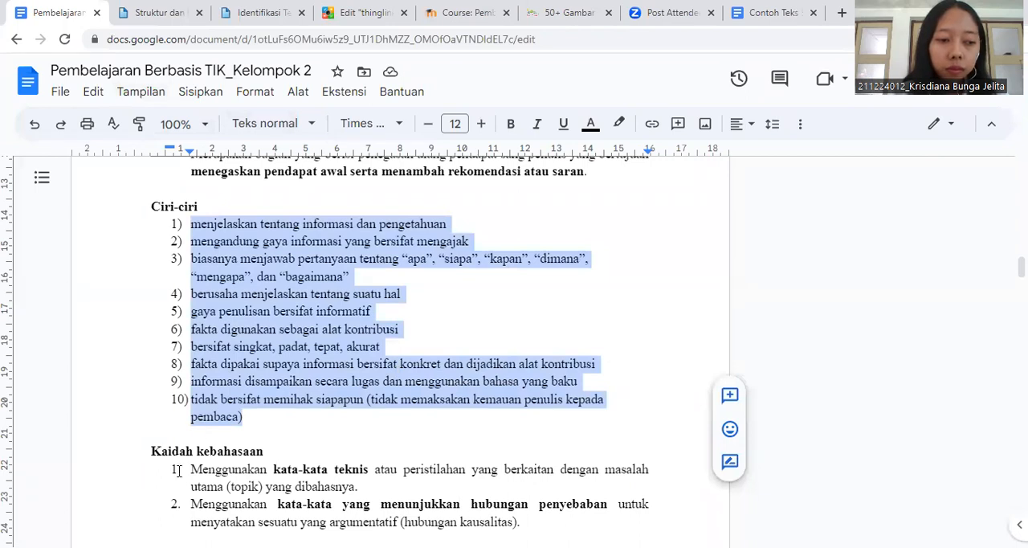
drag(231, 486, 257, 502)
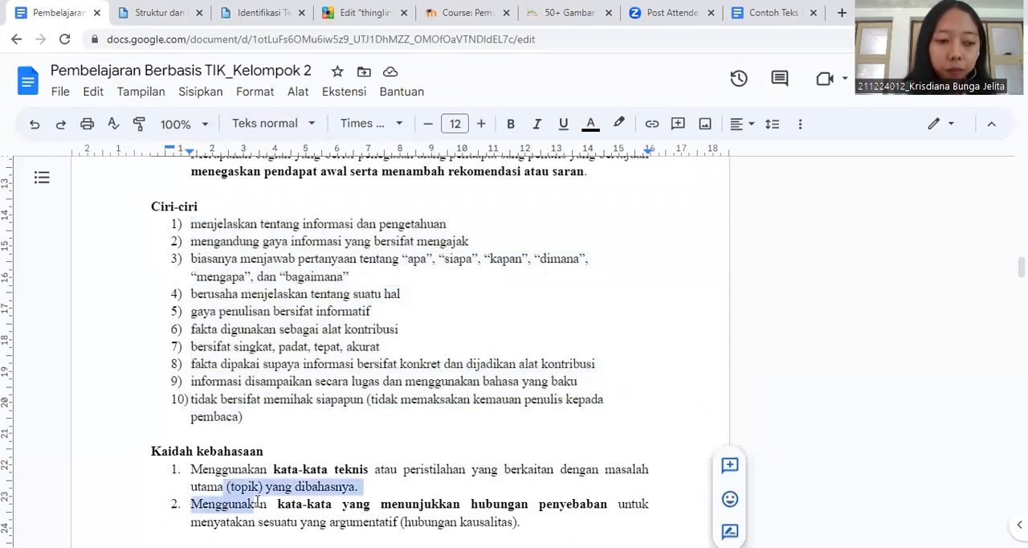
click(191, 469)
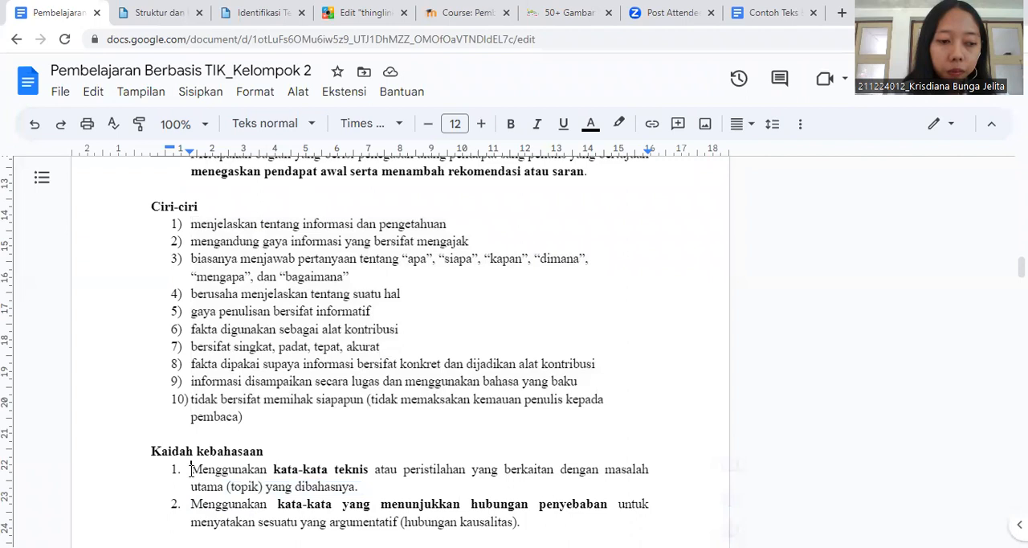
drag(191, 469, 305, 523)
key(ctrl+c)
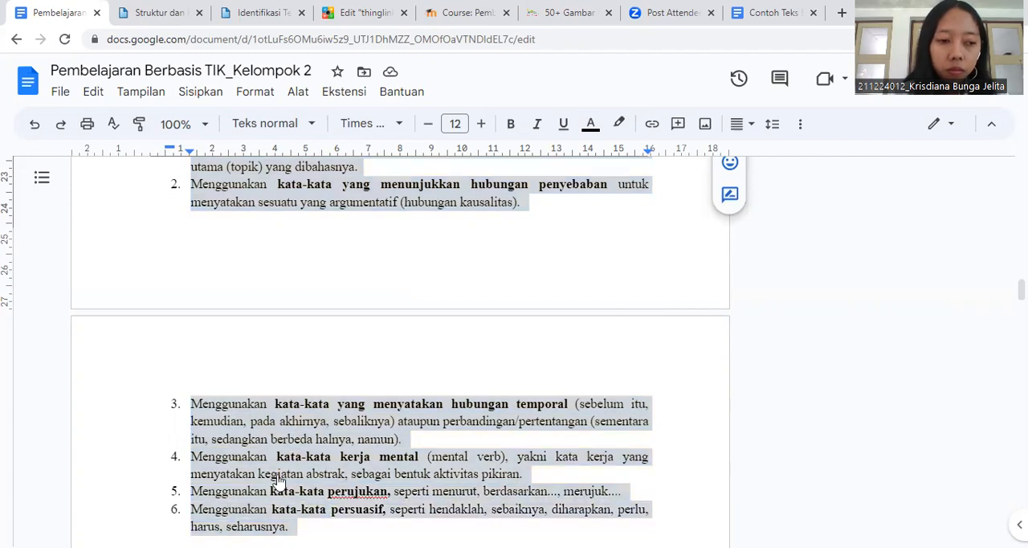
right_click(277, 487)
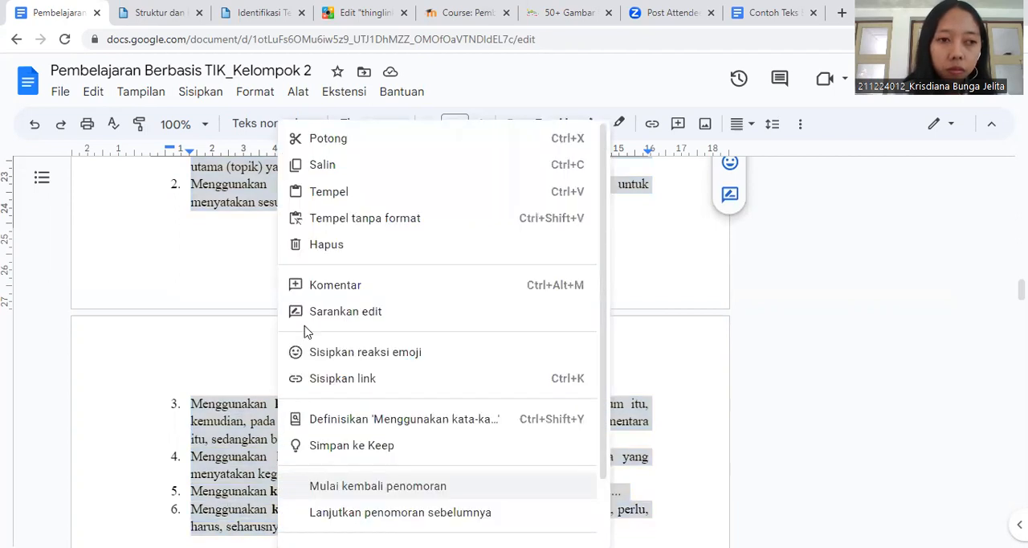
click(335, 165)
click(322, 22)
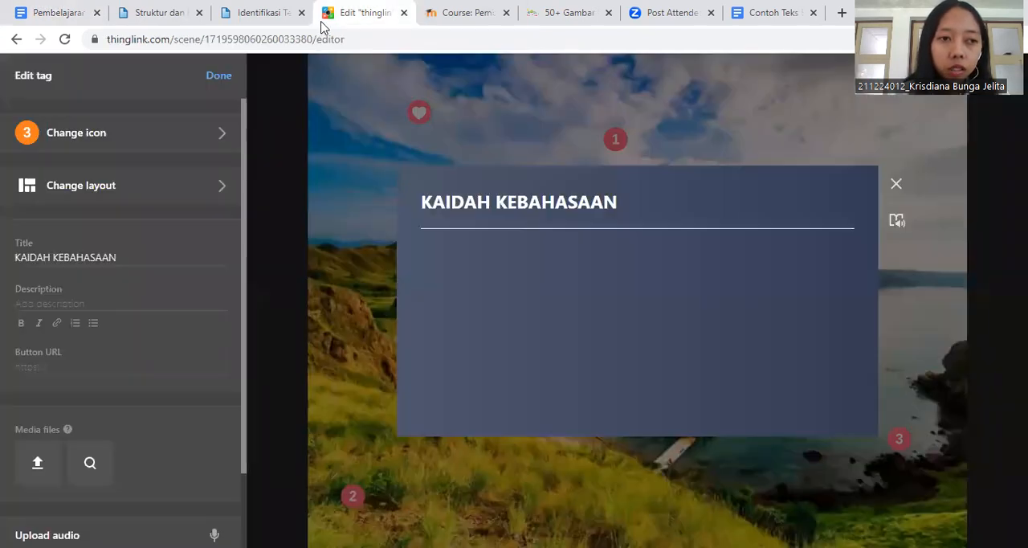
right_click(65, 301)
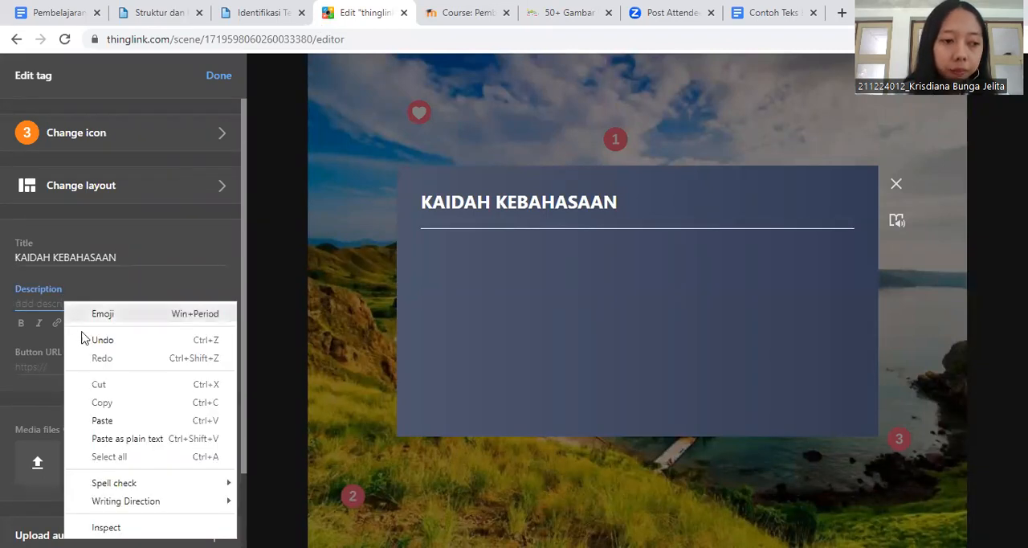
click(120, 420)
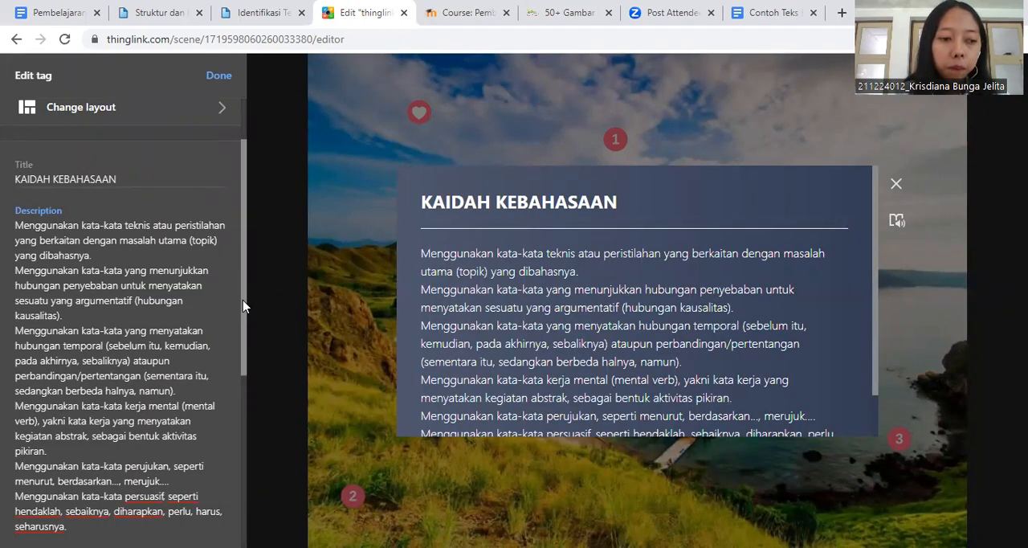
- Finish editing the "KAIDAH KEBAHASAAN" tag and move it from the image's centre to the horizon beside the distant hills
drag(244, 306, 257, 361)
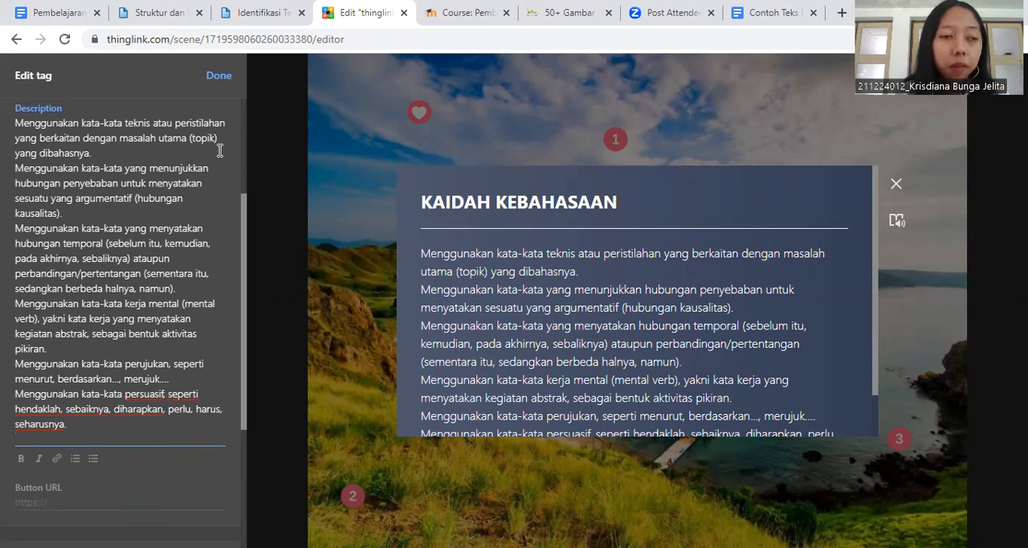
click(219, 76)
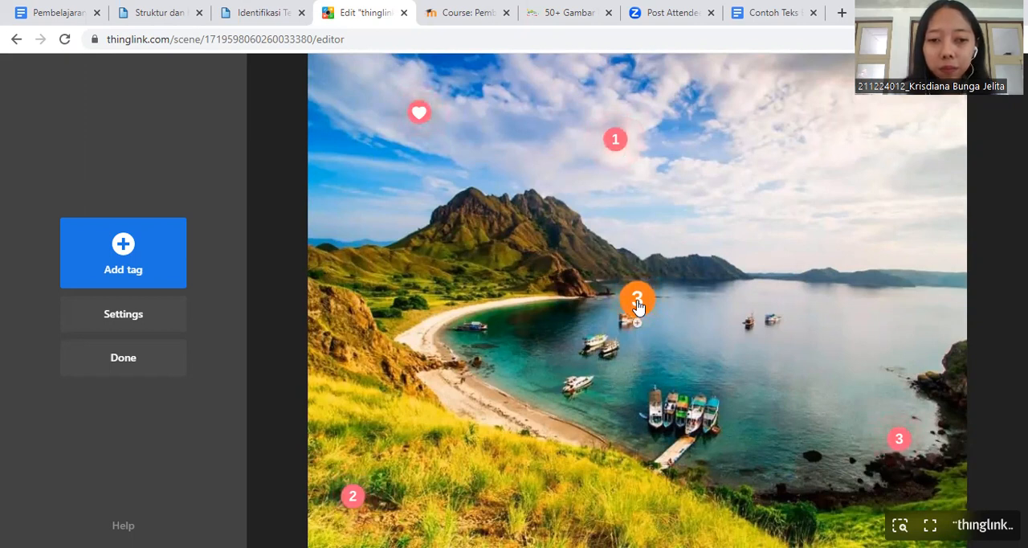
drag(639, 306, 753, 274)
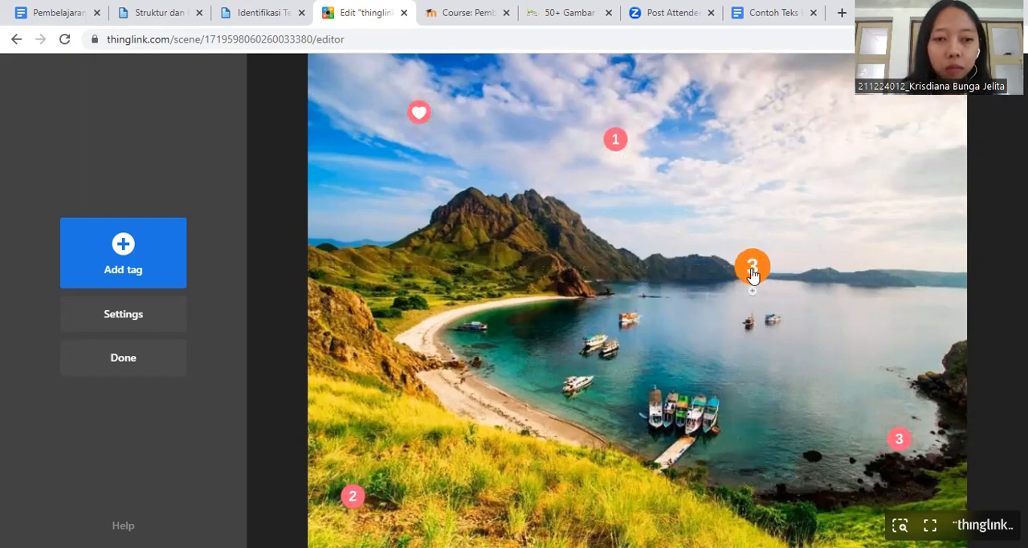
- Change the "KAIDAH KEBAHASAAN" tag's icon to the recently used orange number 4 and move the tag into the sky above the bay
click(752, 271)
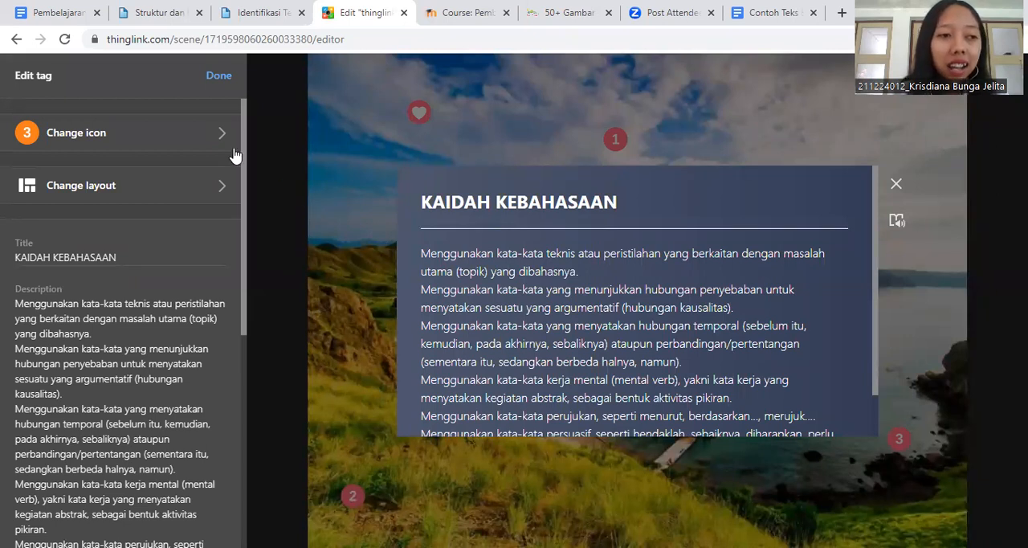
click(213, 137)
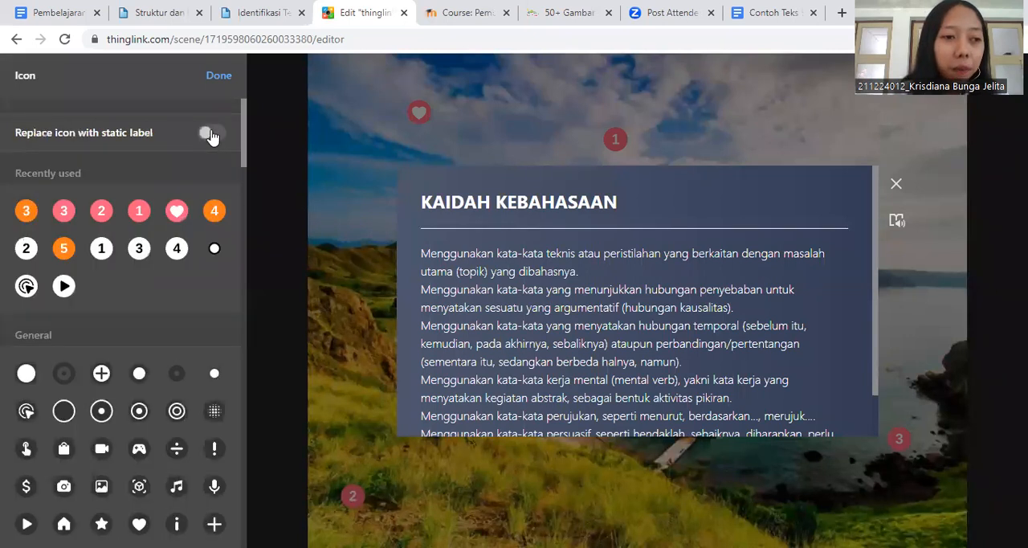
click(215, 212)
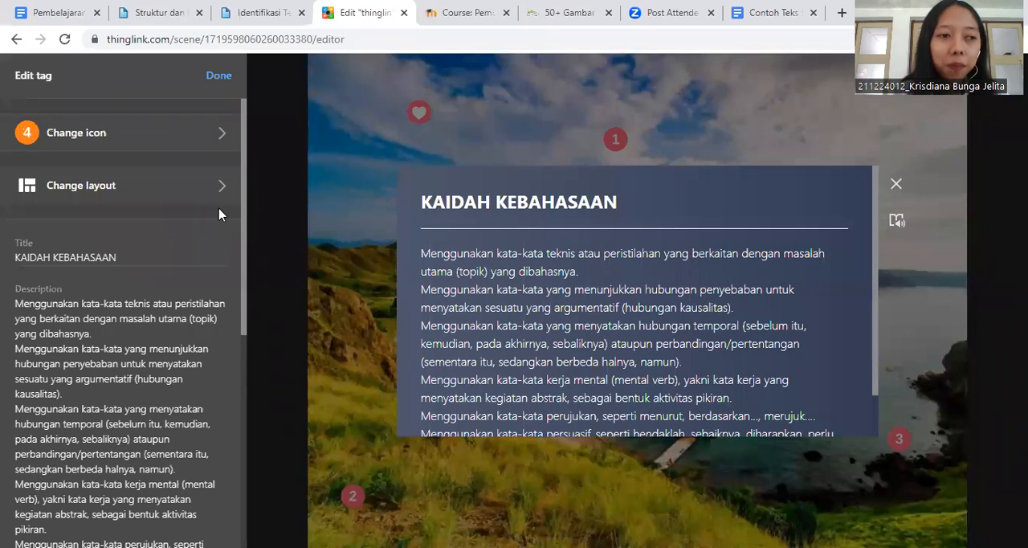
click(219, 76)
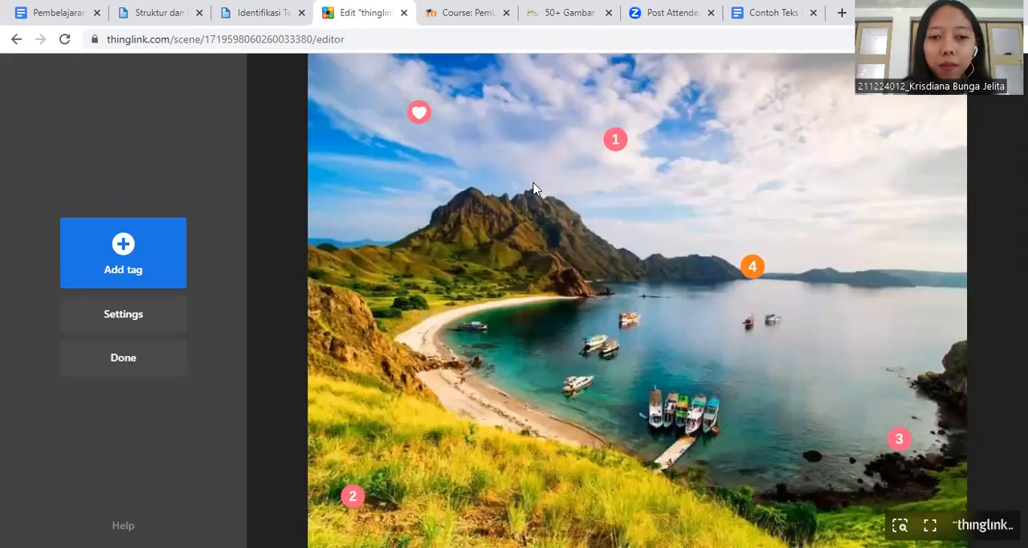
drag(761, 271, 868, 231)
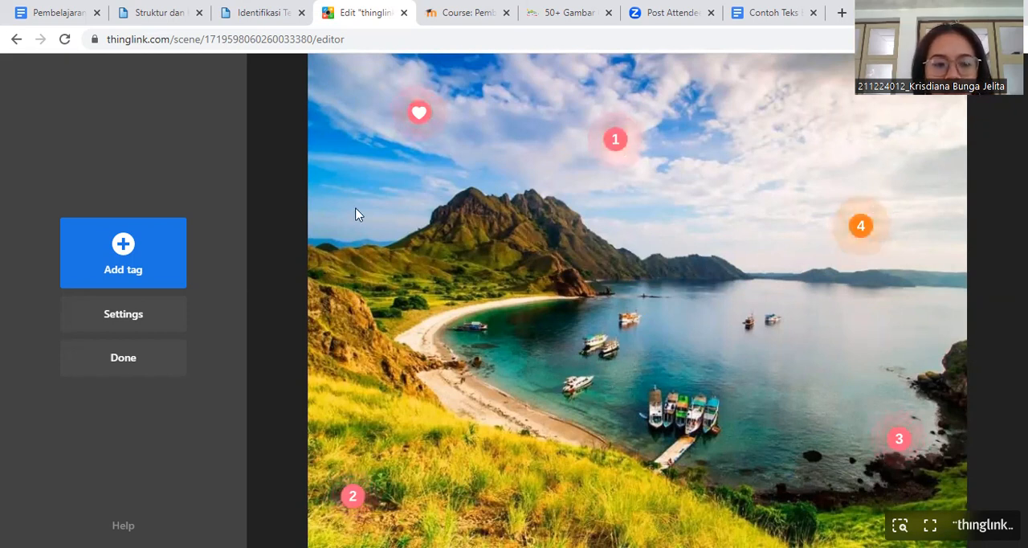
- Add another text and media tag and give it the recently used orange number 5 icon
click(117, 254)
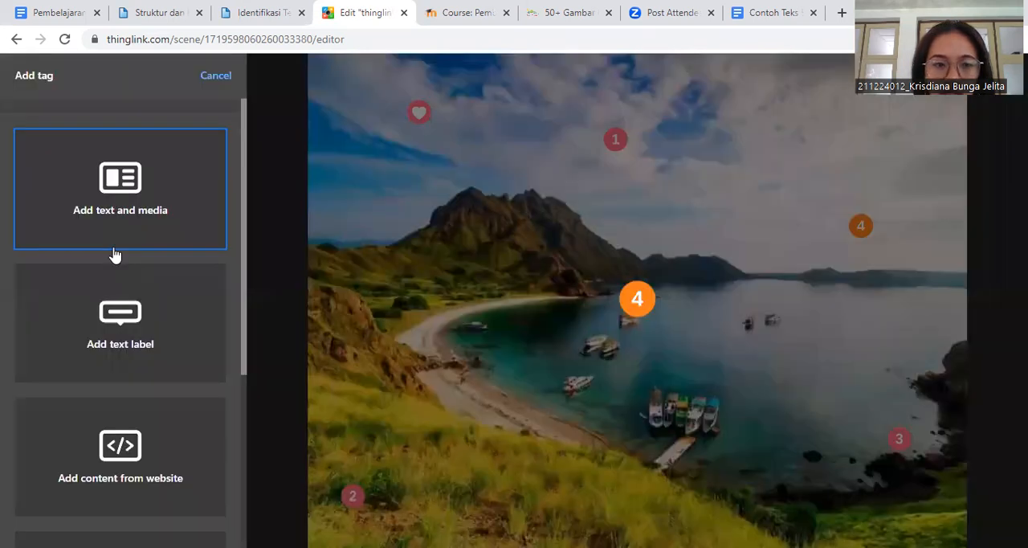
click(156, 217)
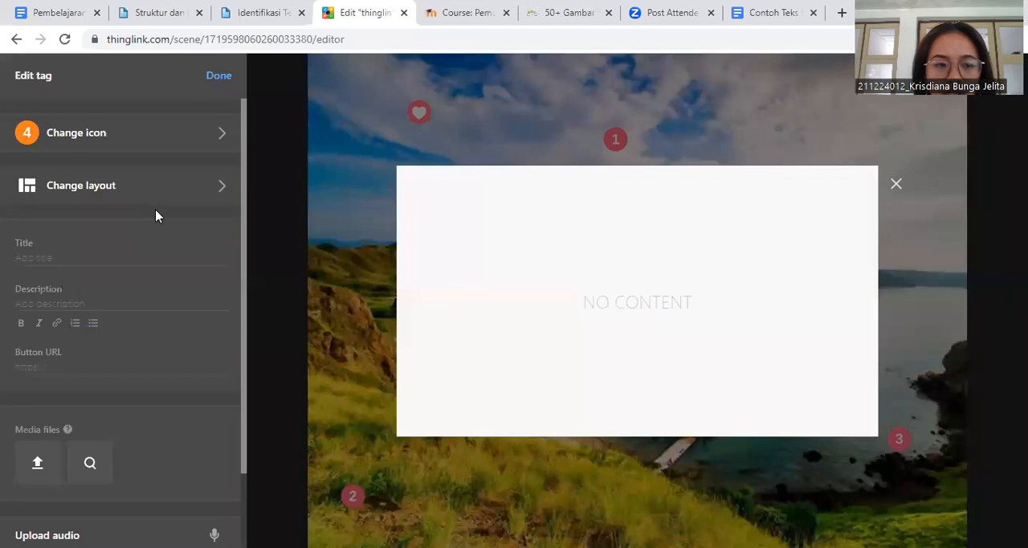
click(201, 138)
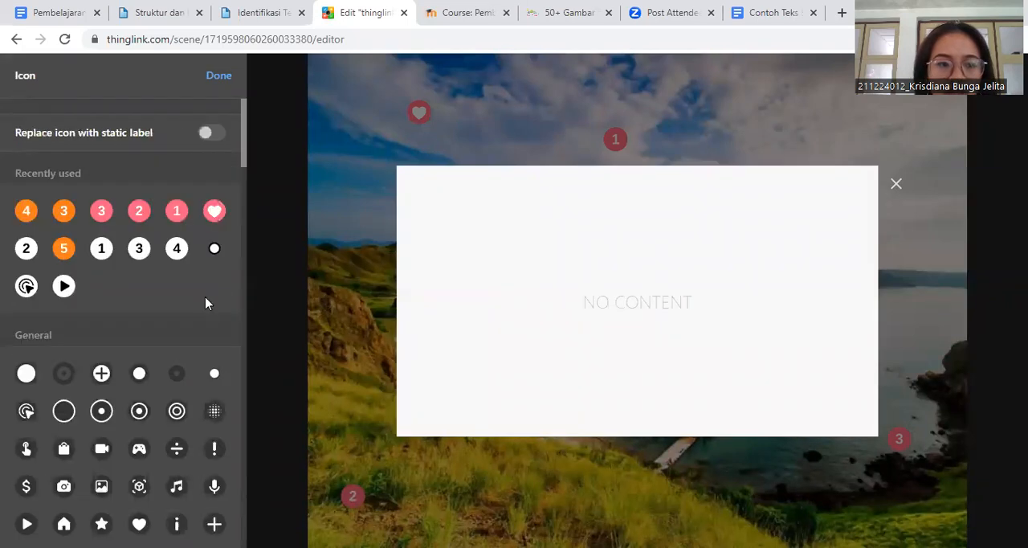
click(64, 251)
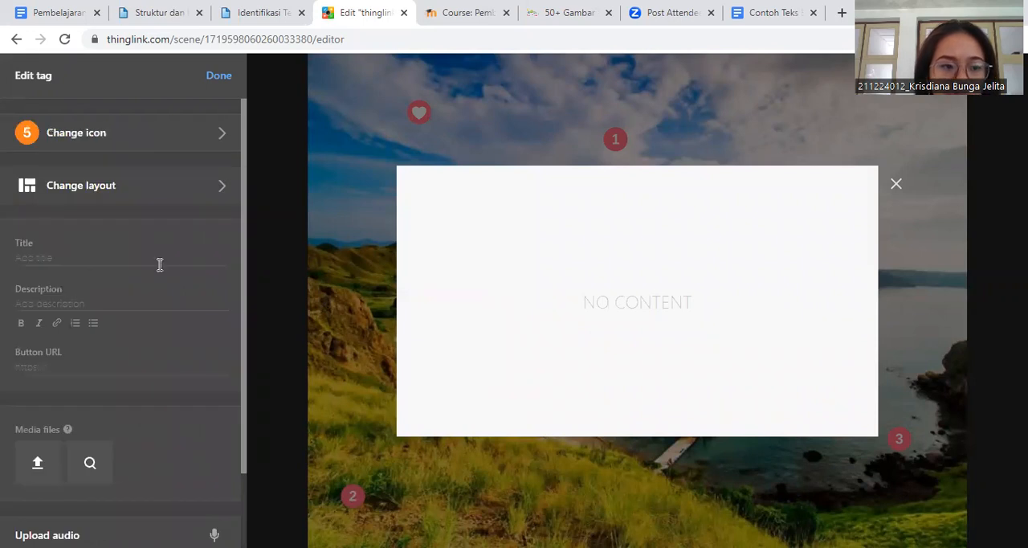
- Title the number 5 tag "CONTOH TEKS EKSPOSISI" in capital letters
click(79, 261)
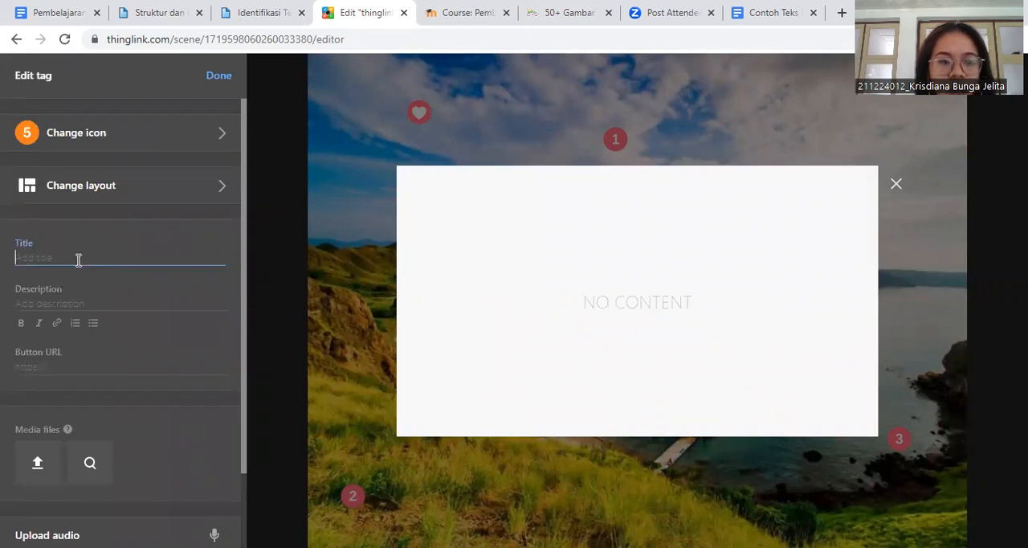
text(cONTOH)
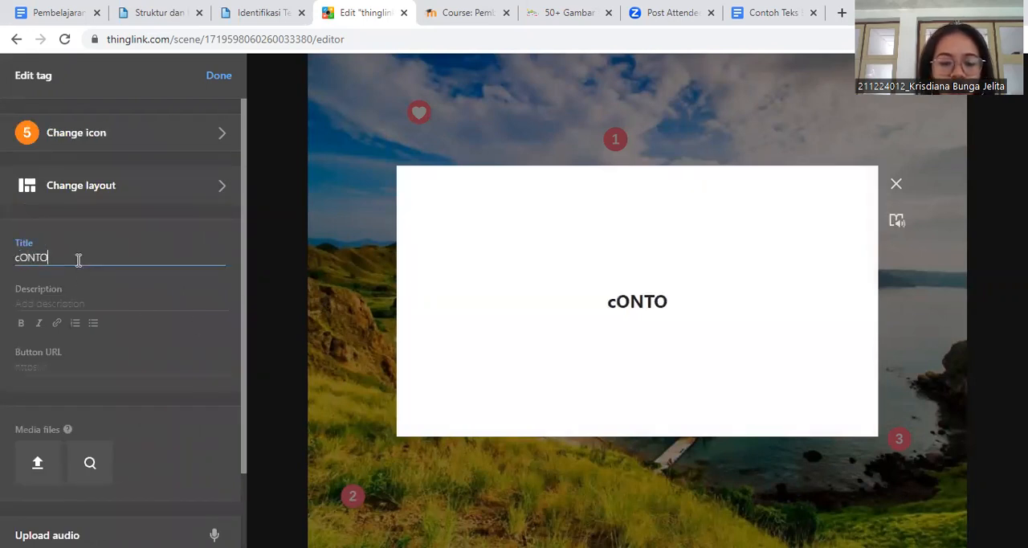
key(BackSpace)
key(BackSpace)
key(BackSpace)
key(BackSpace)
key(BackSpace)
key(BackSpace)
text(CONTOH)
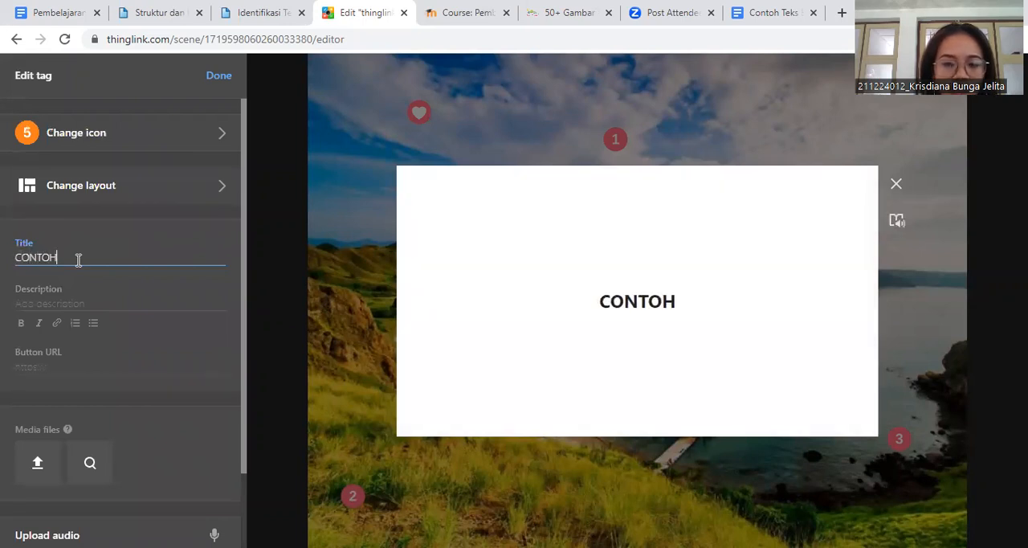
text( TEKS EKSPOSISI)
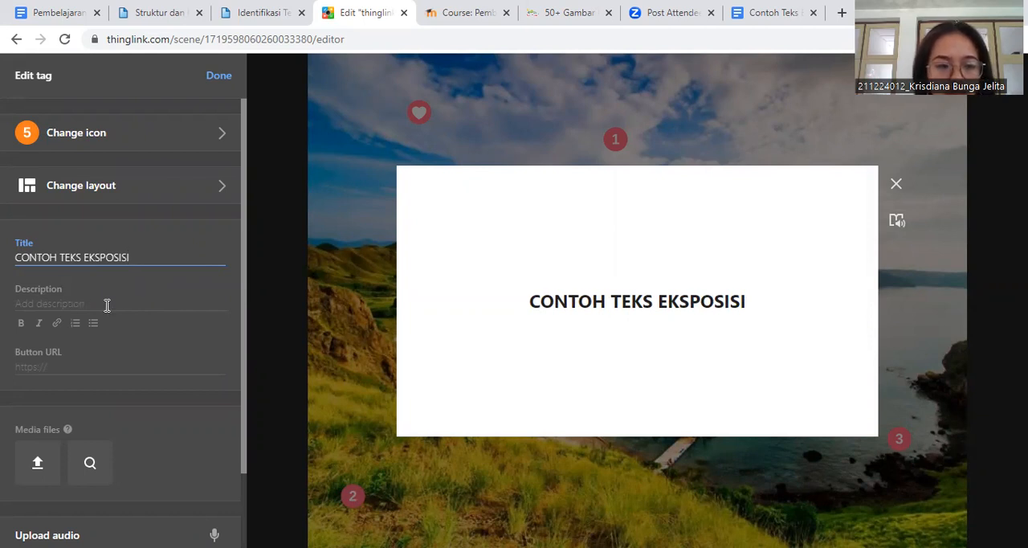
- Select the number 5 tag's button URL for entry, and copy the sharing link of the "Contoh Teks Eksposisi" Google Docs document
click(72, 365)
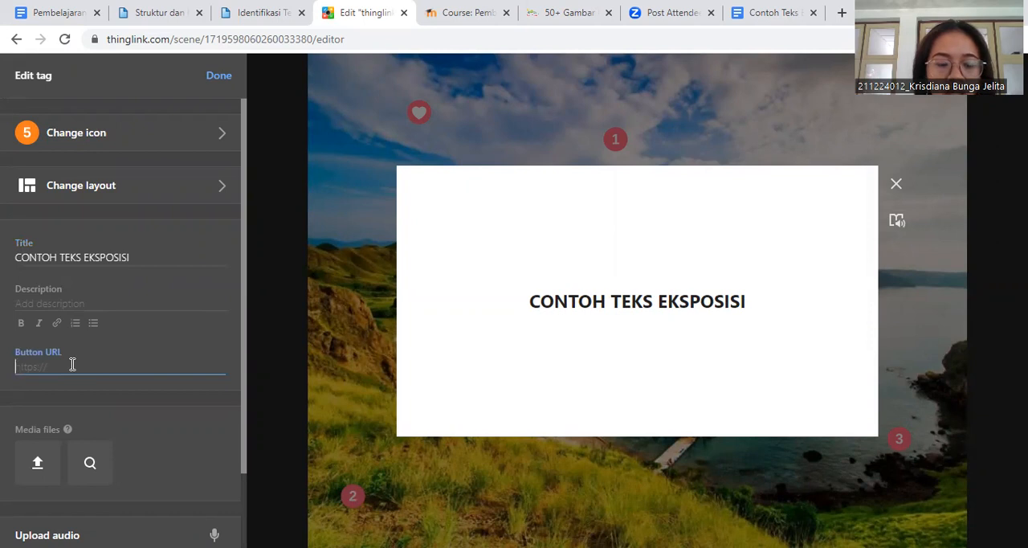
click(744, 29)
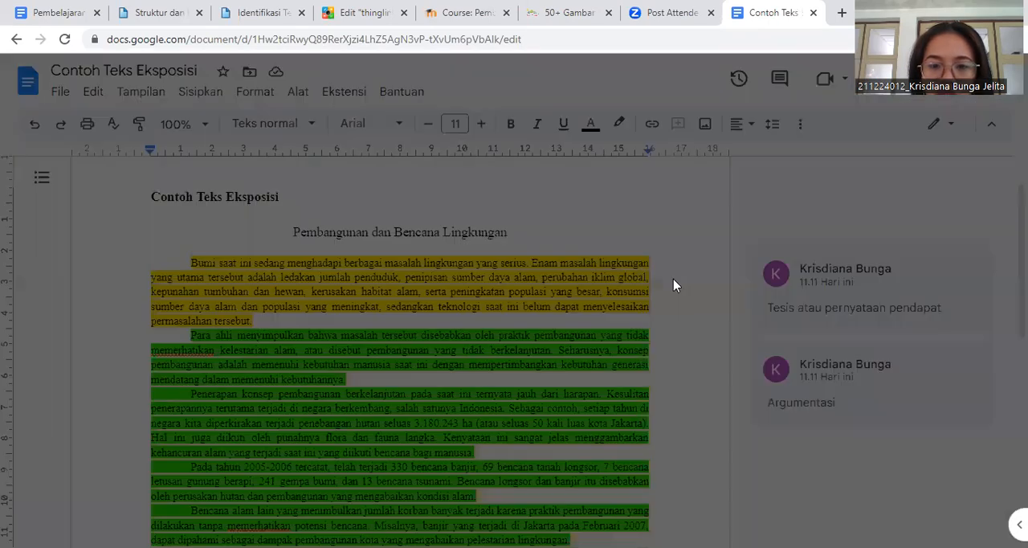
click(354, 444)
click(666, 438)
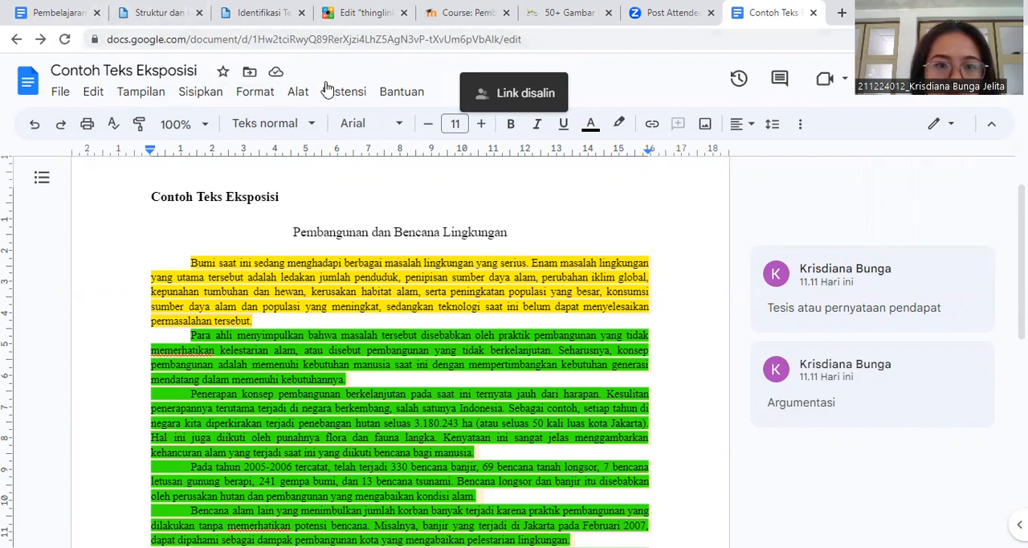
- Return to the ThingLink editor, paste the copied document link as the number 5 tag's button URL, and finish editing the tag
click(329, 14)
click(87, 359)
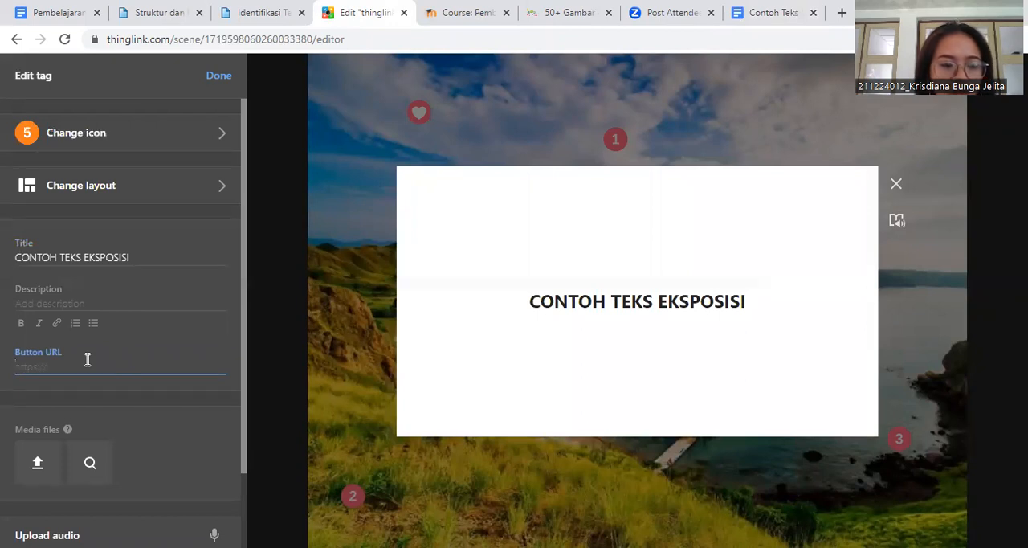
key(ctrl+v)
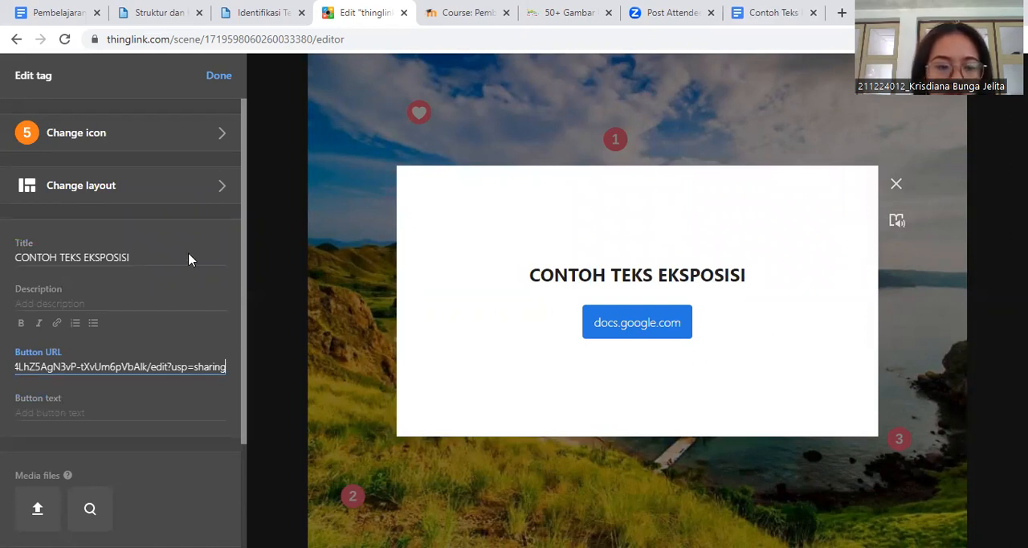
click(209, 74)
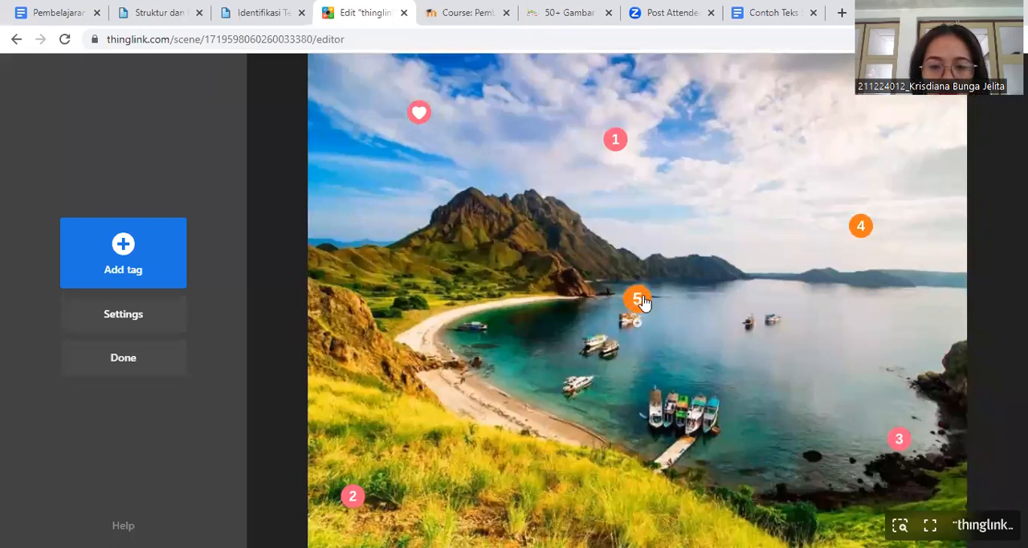
- Move the number 5 tag onto the green hillside below the mountain and finish editing the scene
drag(637, 321, 426, 263)
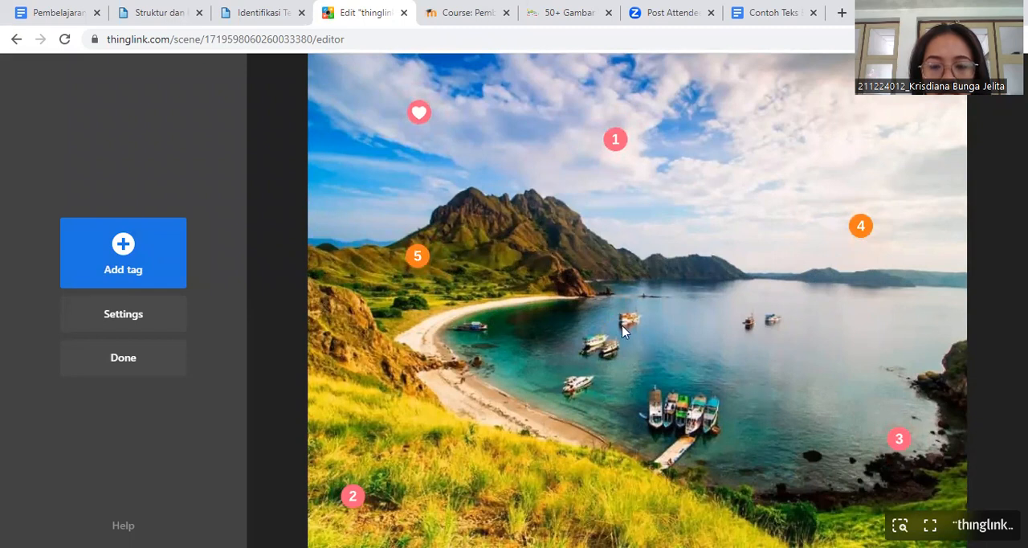
click(167, 358)
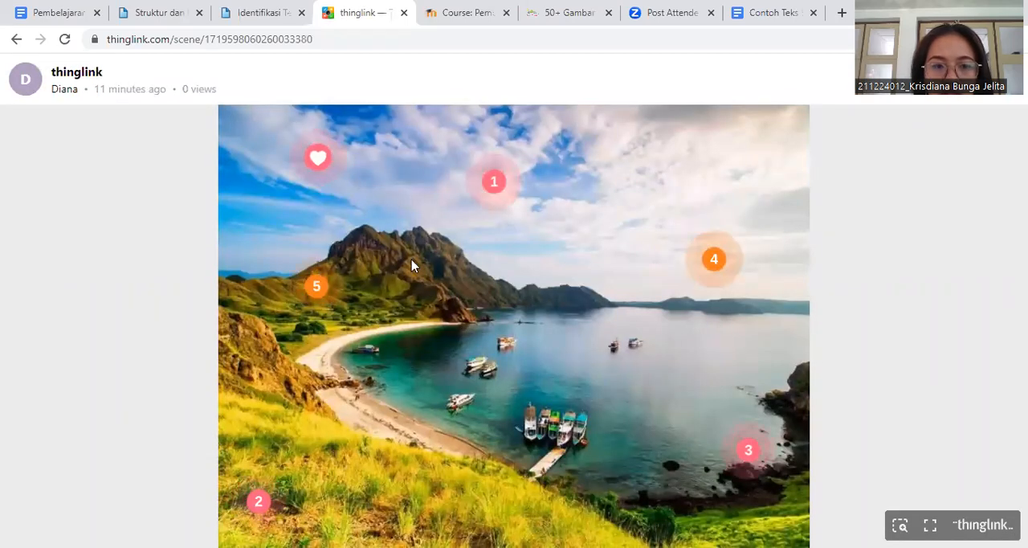
- Preview the content of the heart cover tag and of tags 1 to 4 in the finished scene, closing each one
click(319, 157)
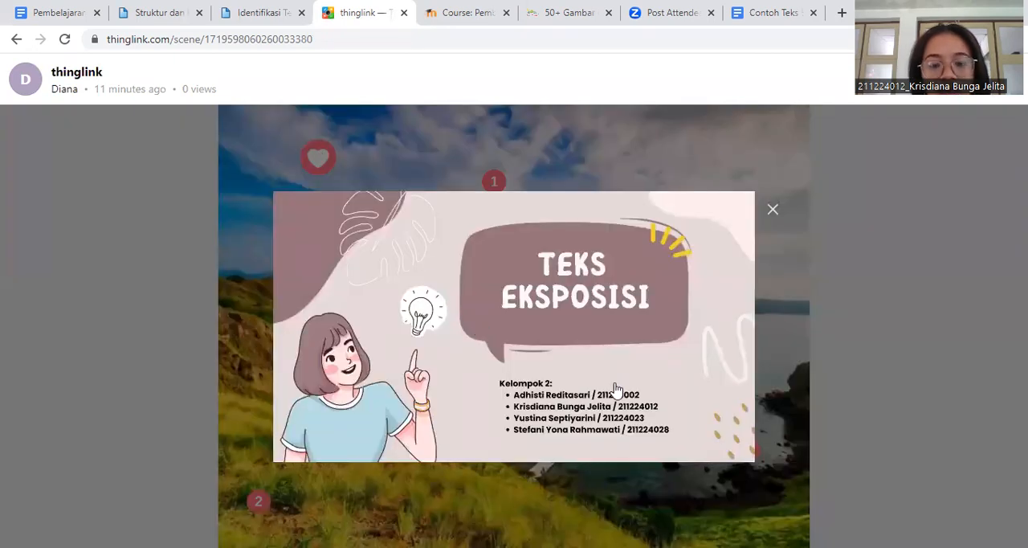
click(776, 290)
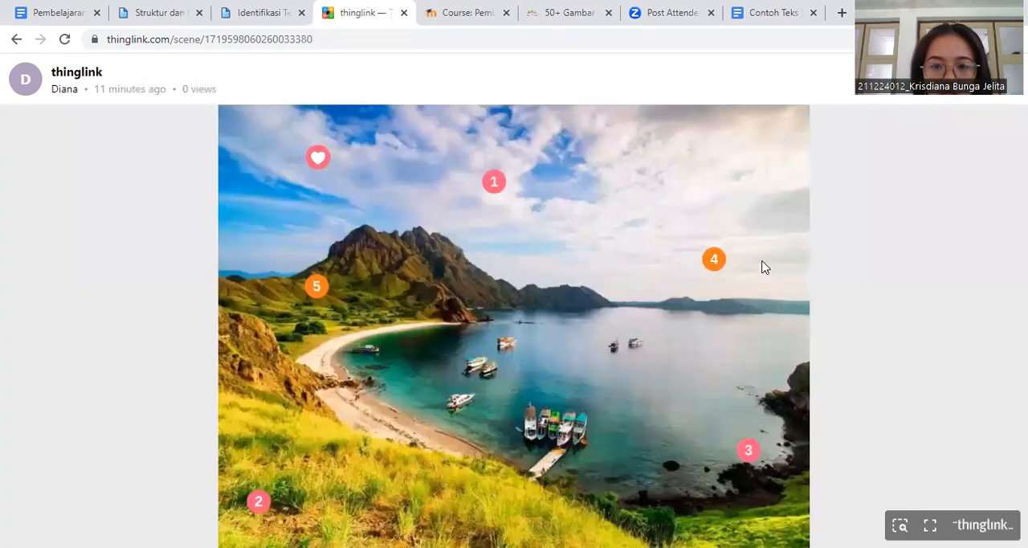
click(494, 185)
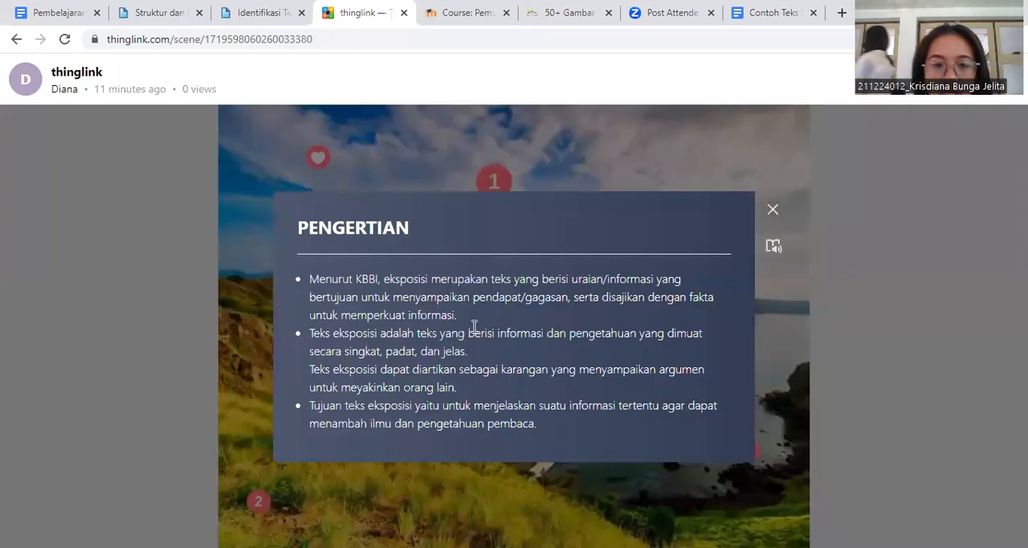
click(604, 480)
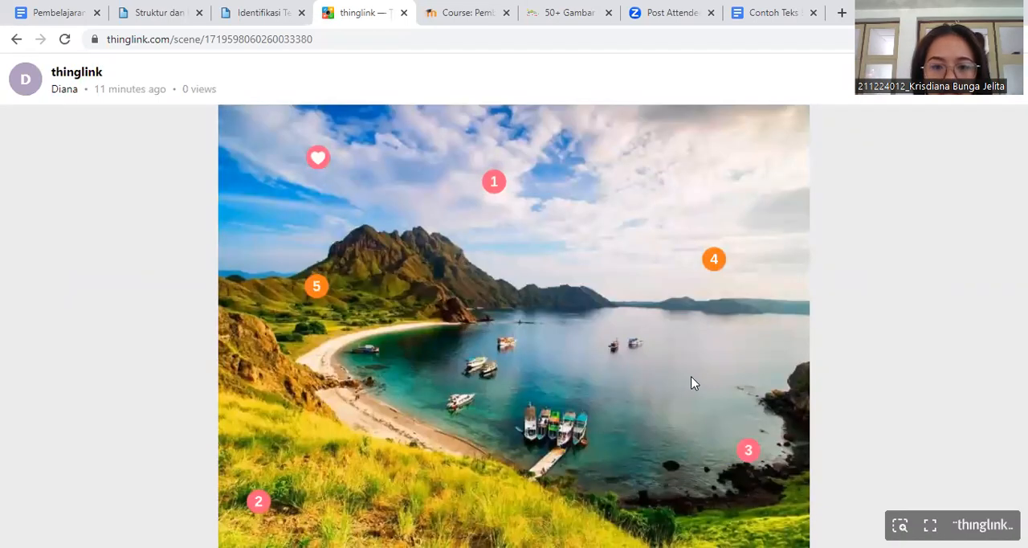
click(251, 500)
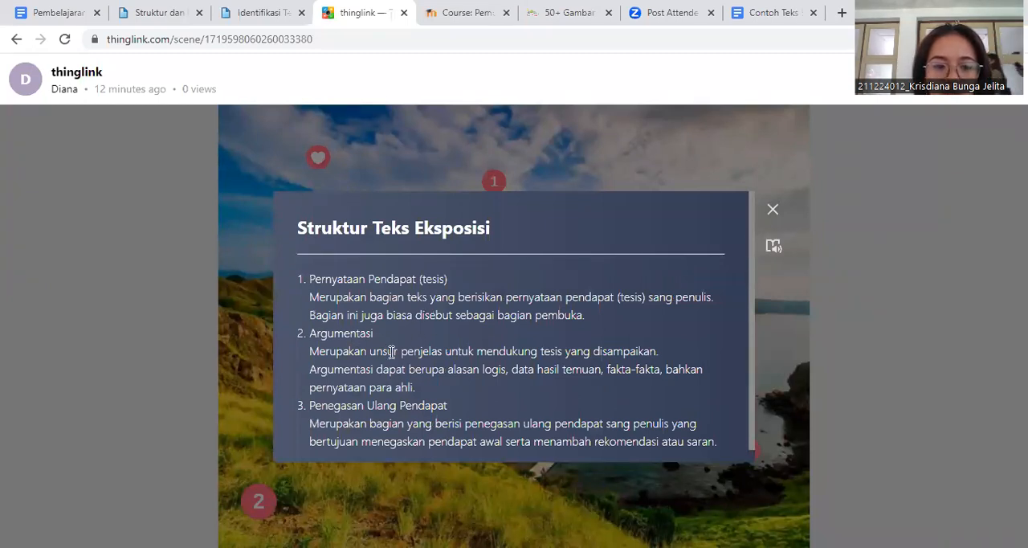
click(470, 474)
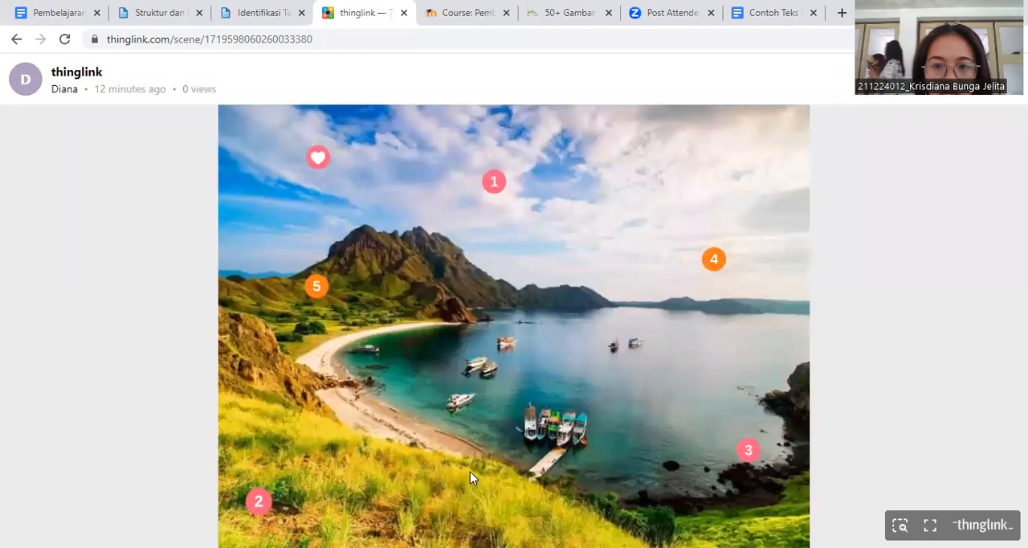
click(748, 454)
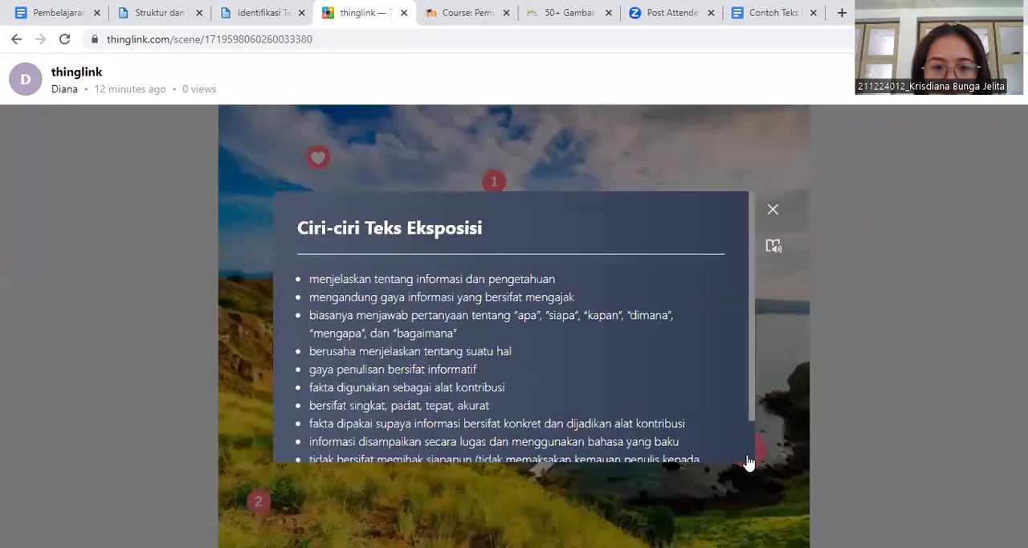
click(582, 478)
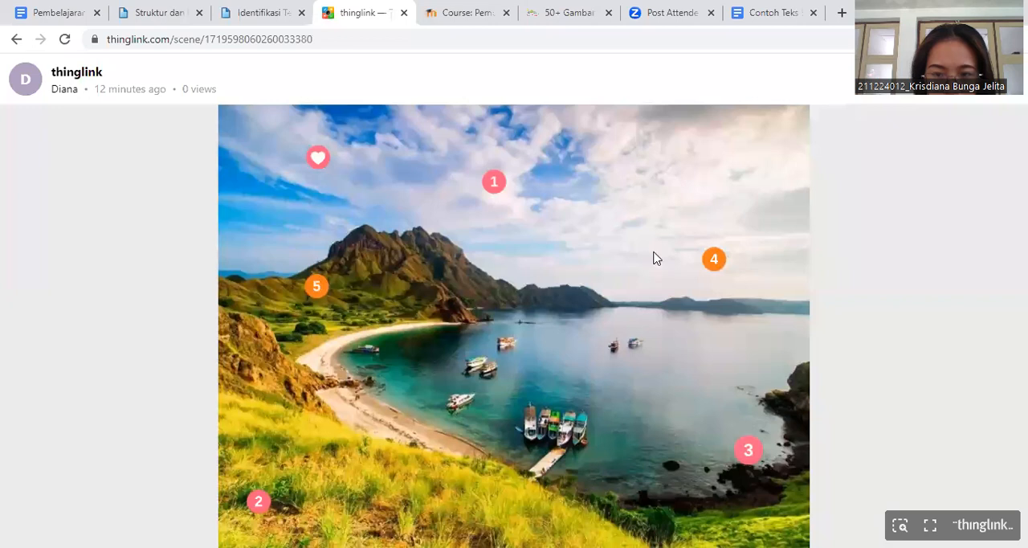
click(716, 259)
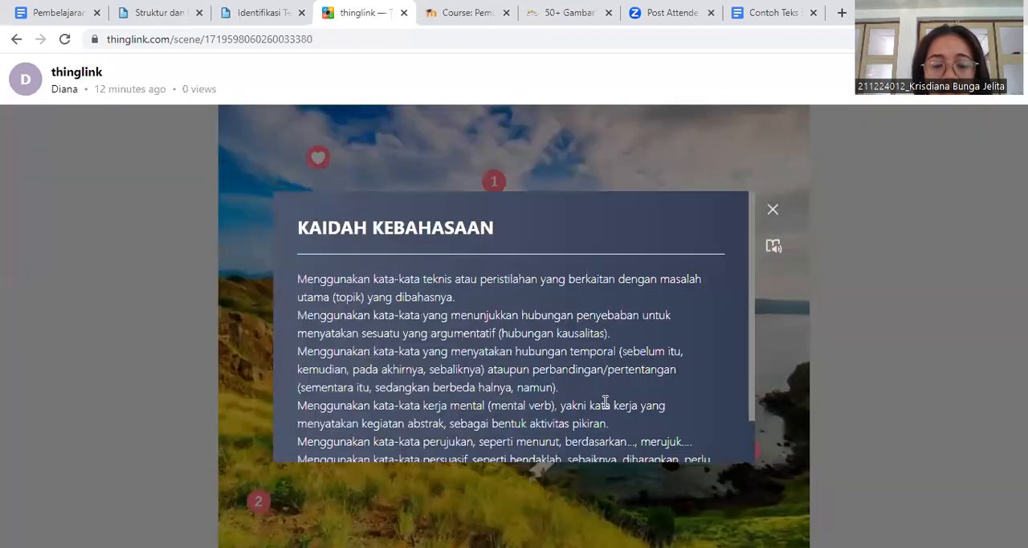
click(423, 487)
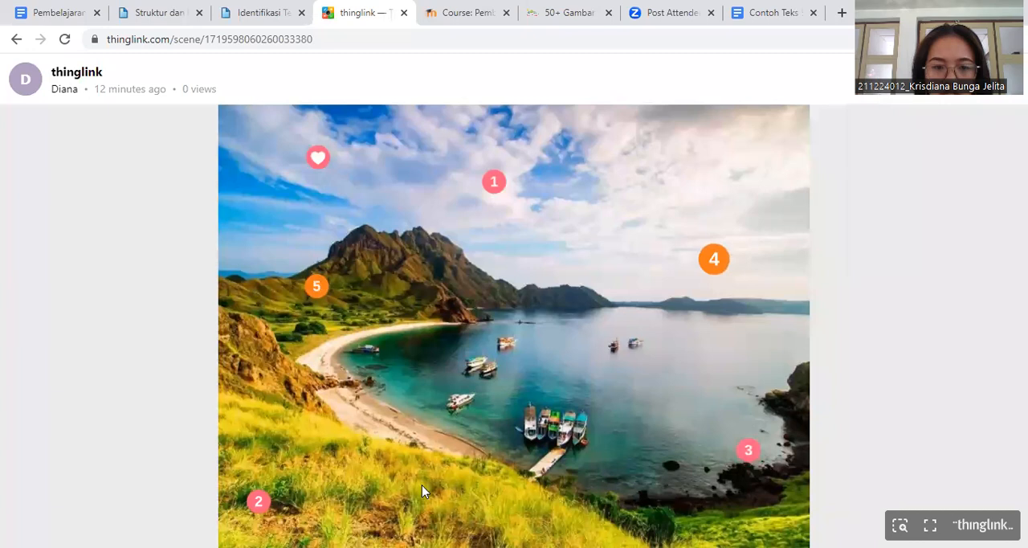
- Test the number 5 tag's document link, examine the color-coded example text and its comments, and return to the scene with the tag closed
click(314, 289)
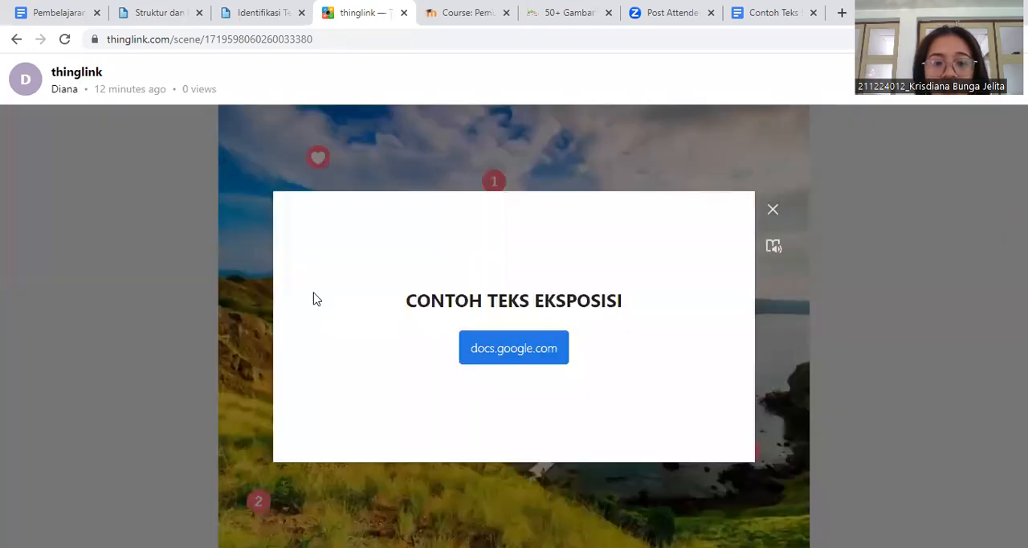
click(531, 349)
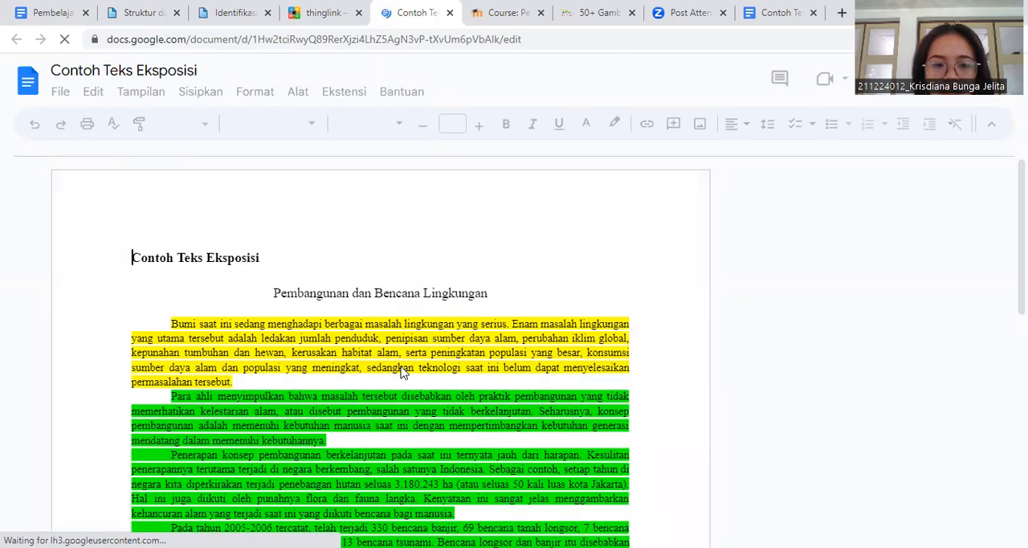
scroll(403, 372, down, 2)
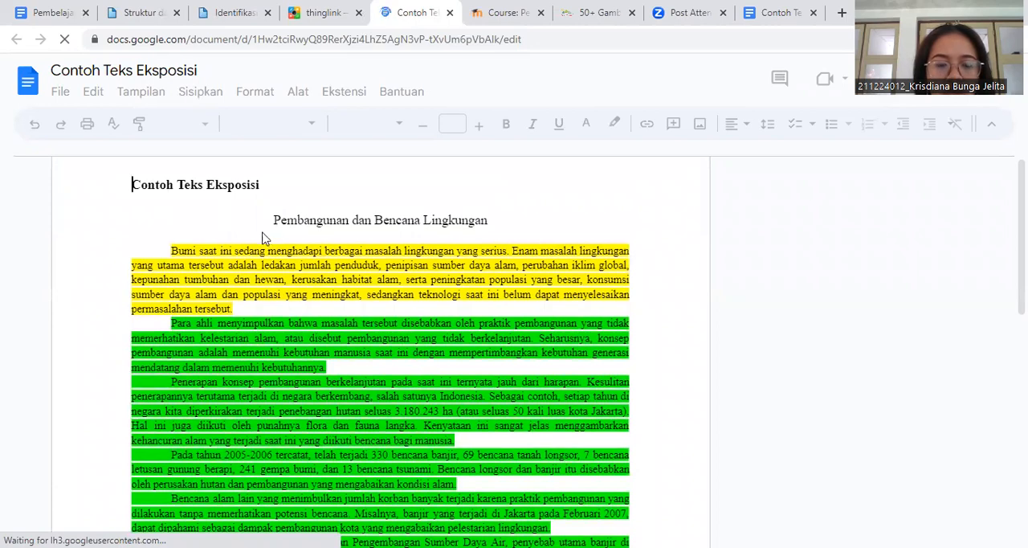
scroll(434, 370, down, 4)
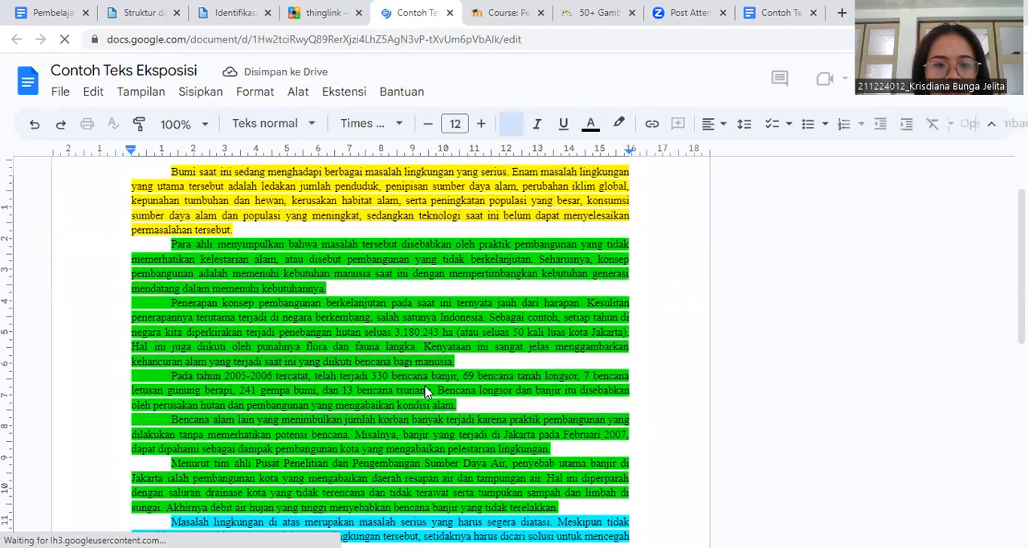
scroll(425, 391, up, 1)
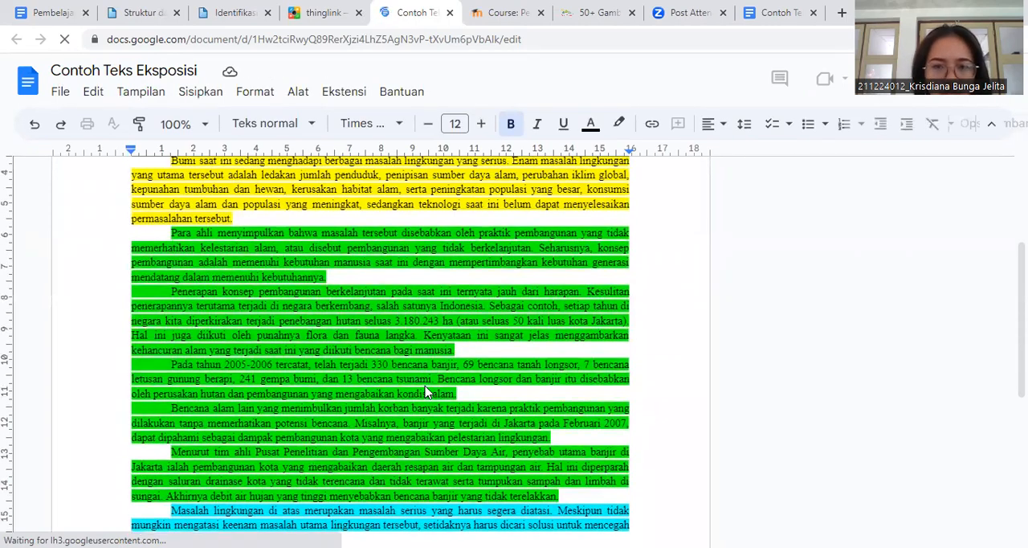
scroll(426, 391, up, 1)
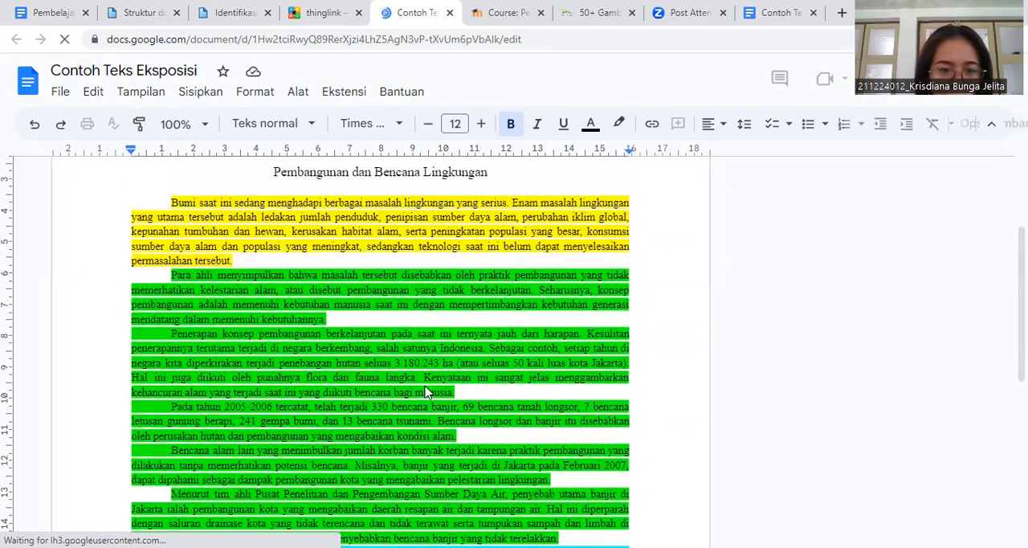
scroll(426, 391, down, 1)
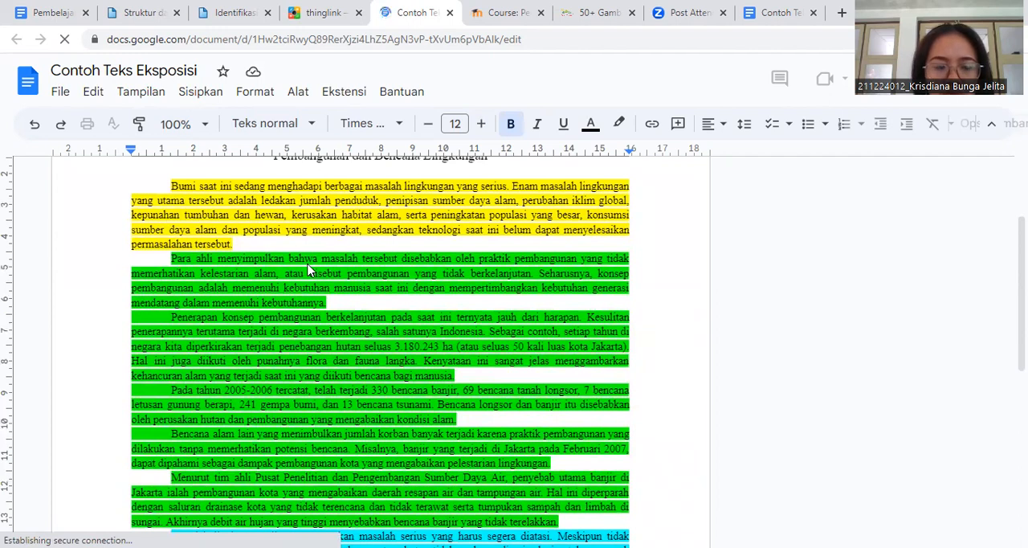
scroll(321, 257, up, 1)
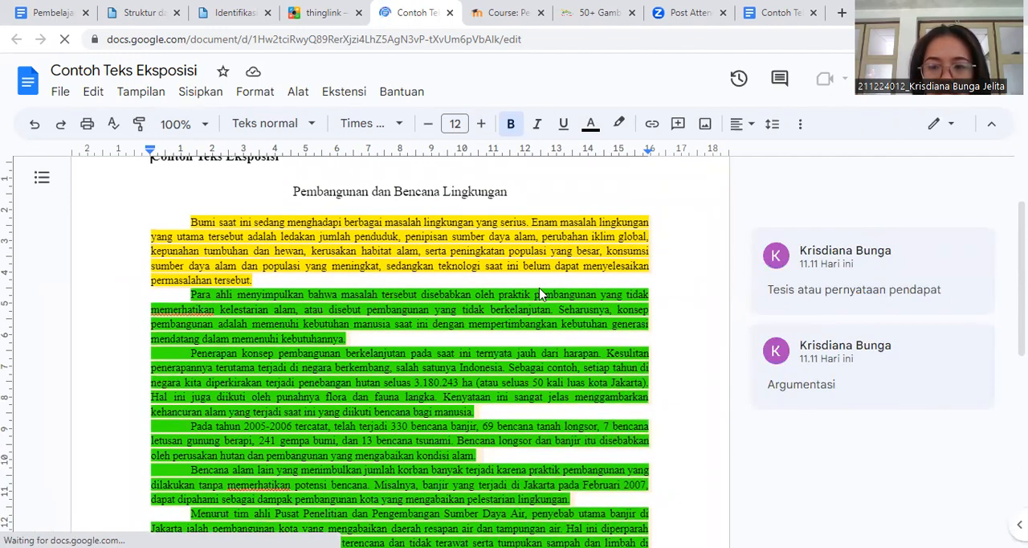
scroll(364, 302, down, 1)
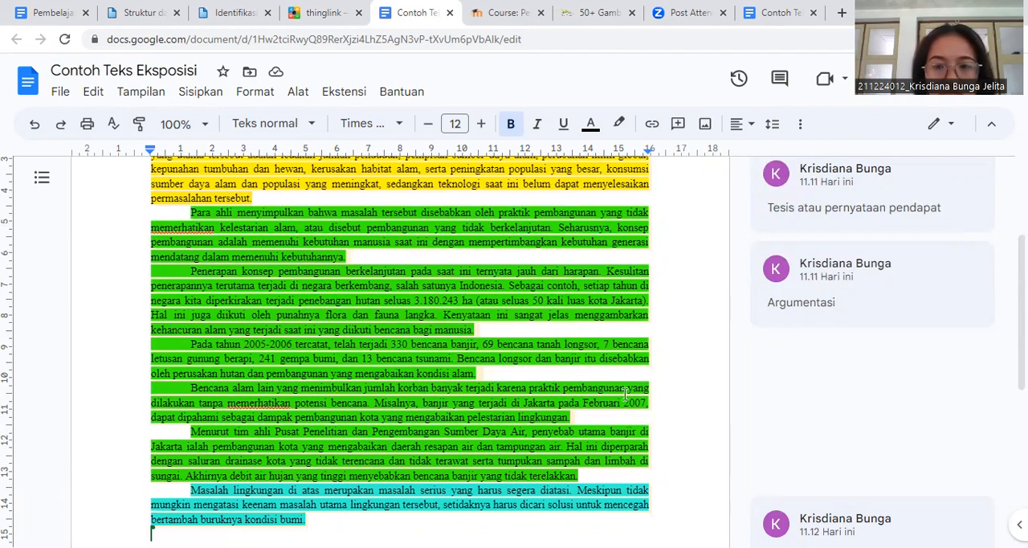
scroll(460, 347, down, 1)
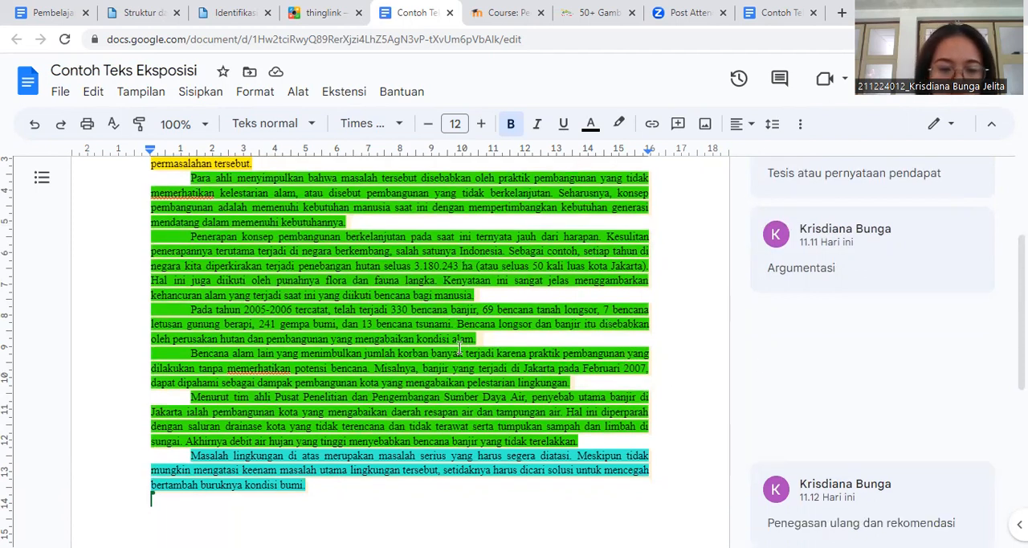
scroll(461, 347, down, 1)
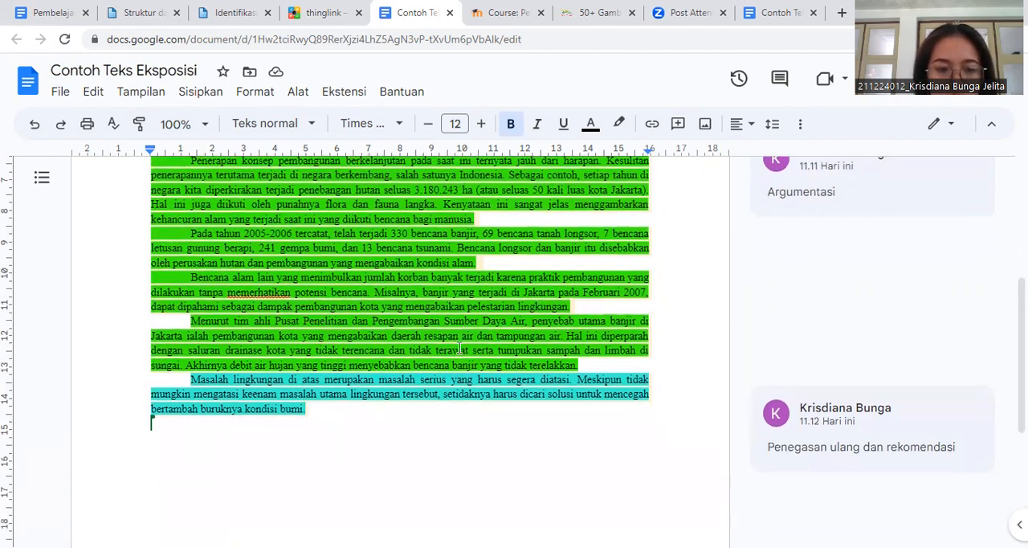
scroll(468, 346, up, 1)
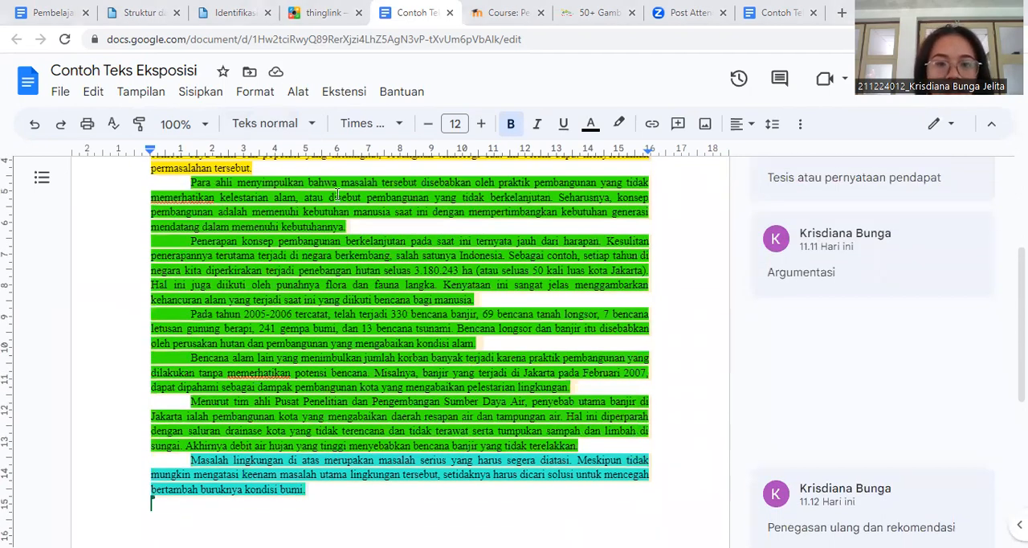
key(ctrl+shift+Tab)
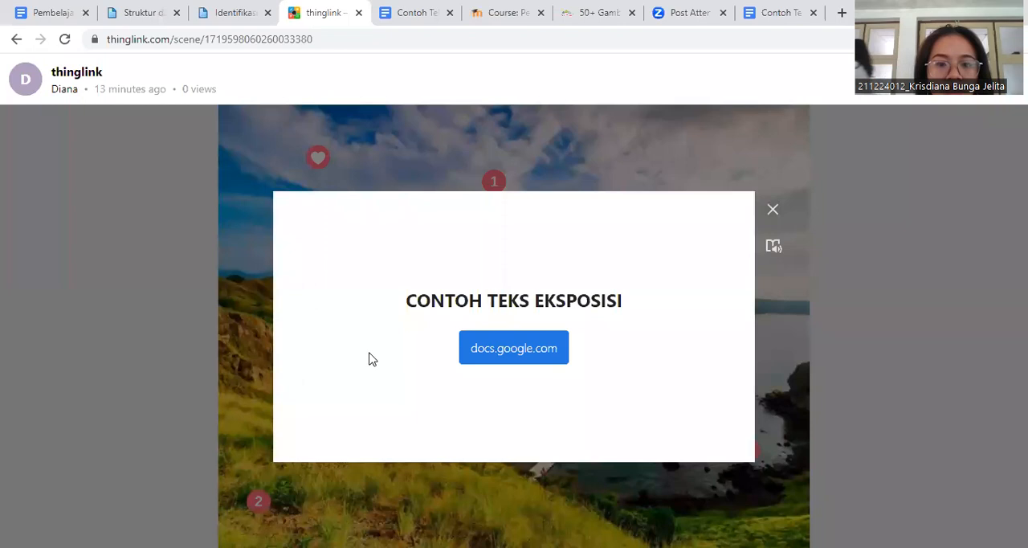
click(774, 212)
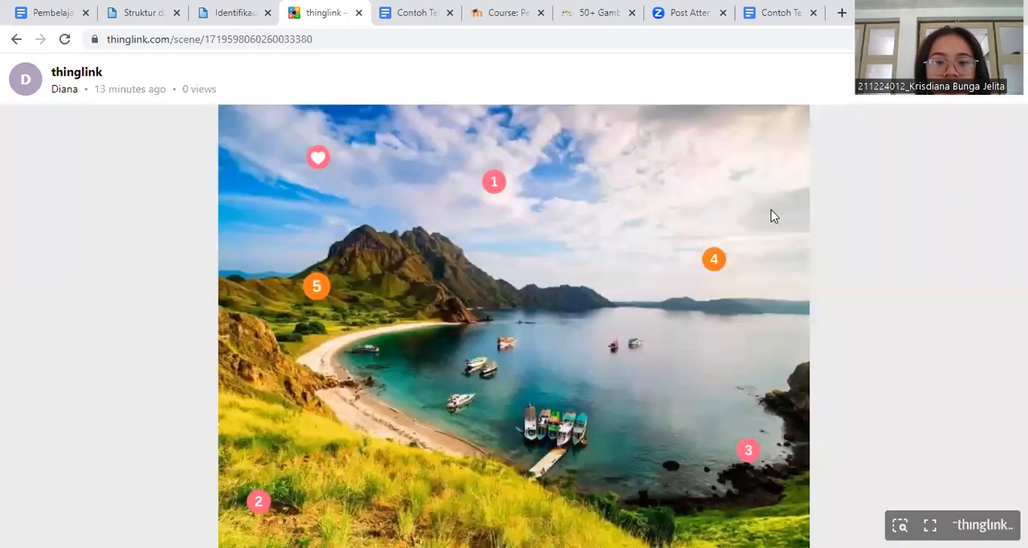